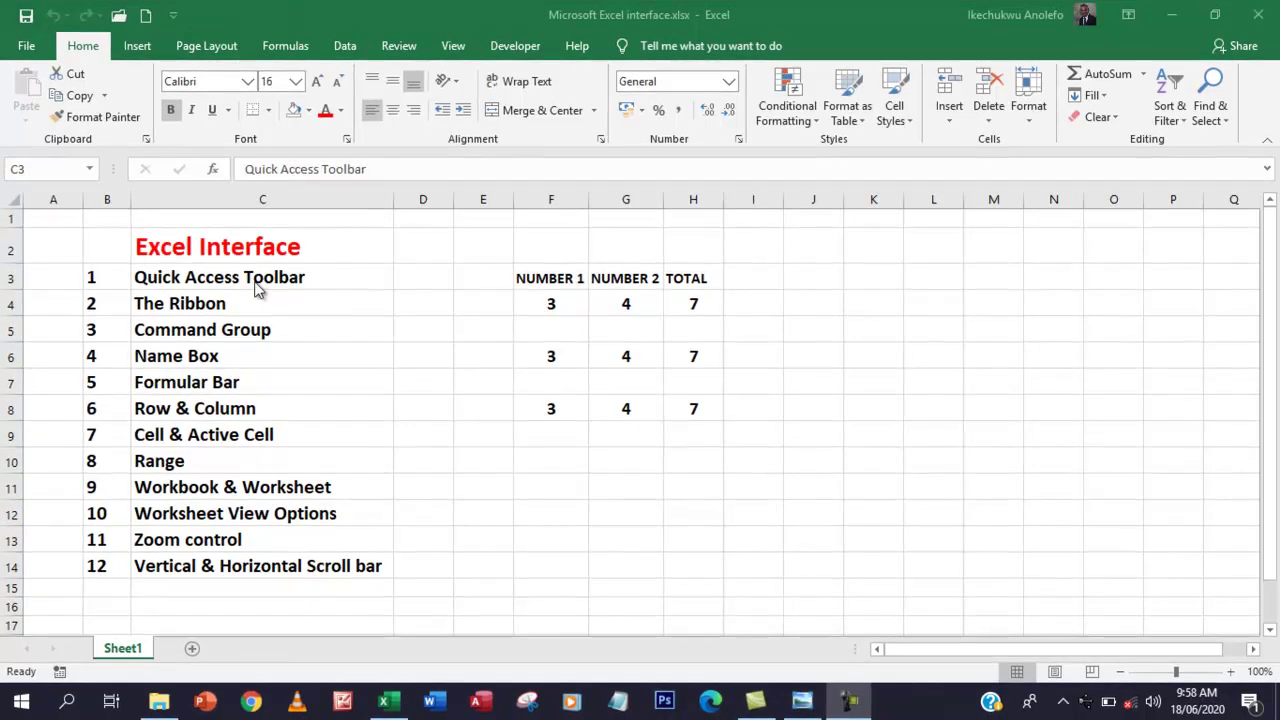
Step: Select the Quick Access Toolbar entry in cell C3
click(318, 275)
drag(322, 273, 309, 562)
click(277, 275)
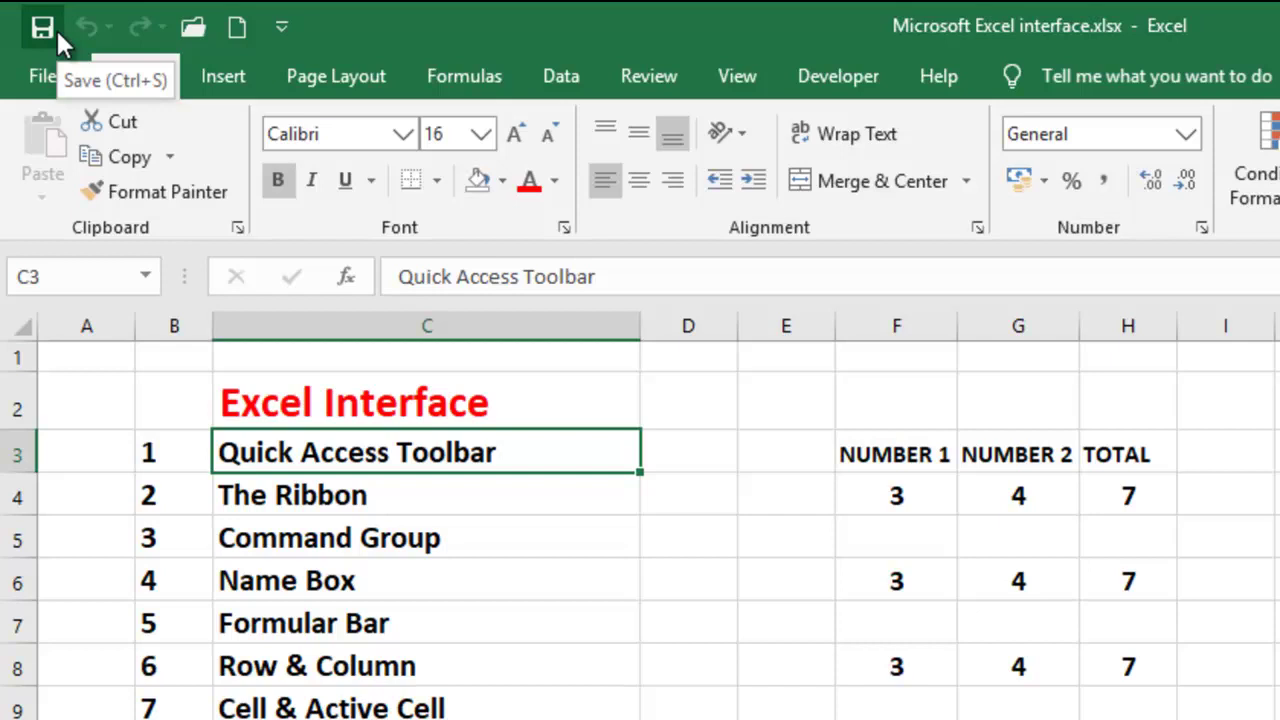
Step: Remove the New and Open commands from the Quick Access Toolbar
click(281, 30)
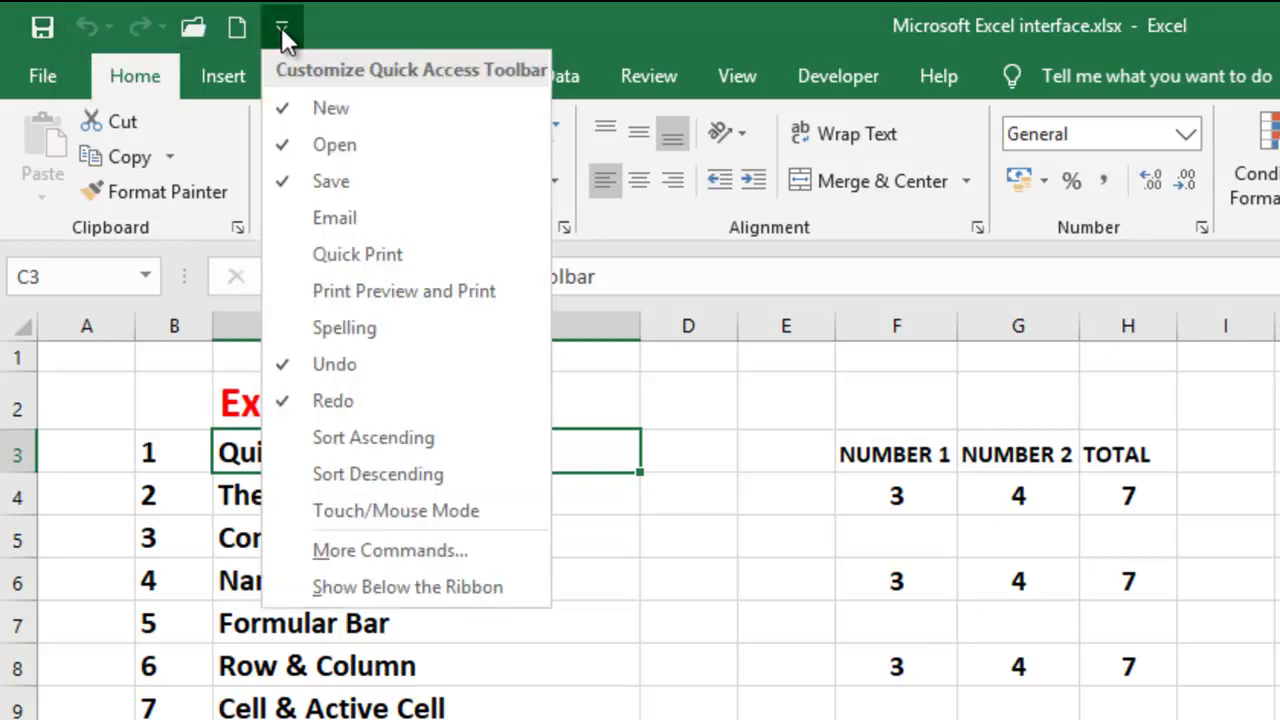
click(304, 108)
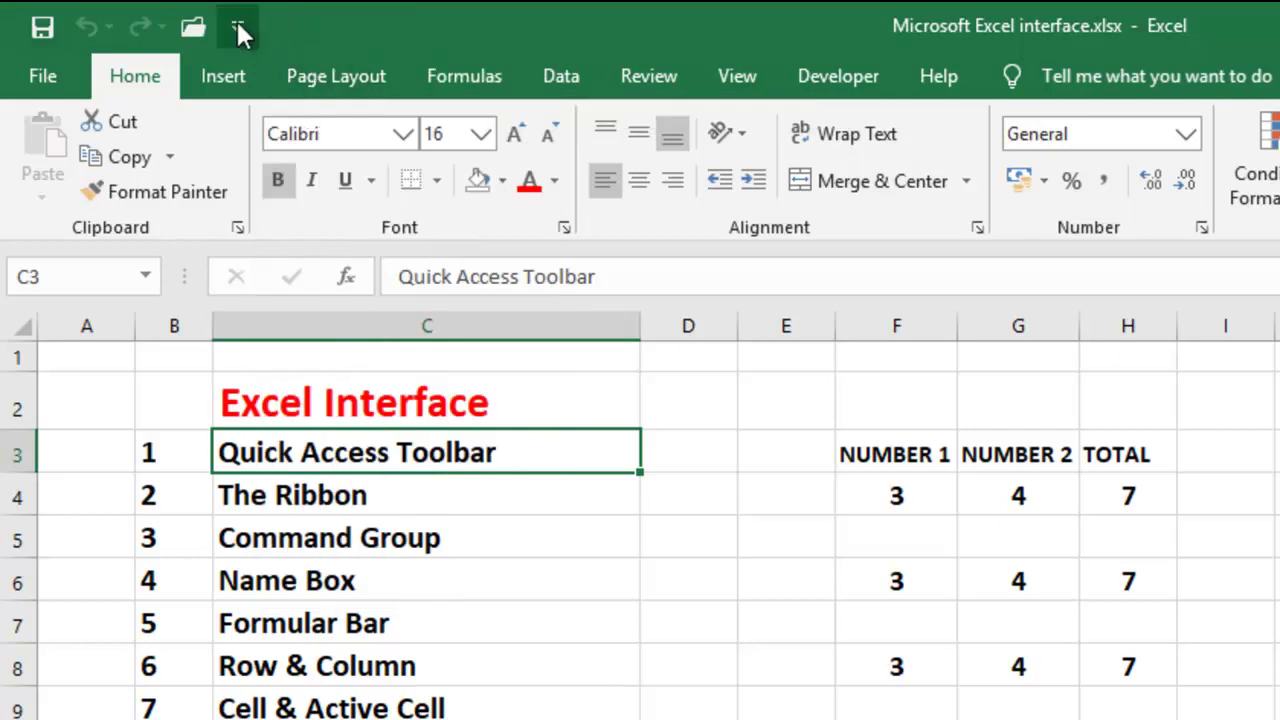
click(236, 27)
click(290, 145)
Step: Add the Open and New commands back to the Quick Access Toolbar
click(193, 27)
click(260, 148)
click(236, 27)
click(289, 110)
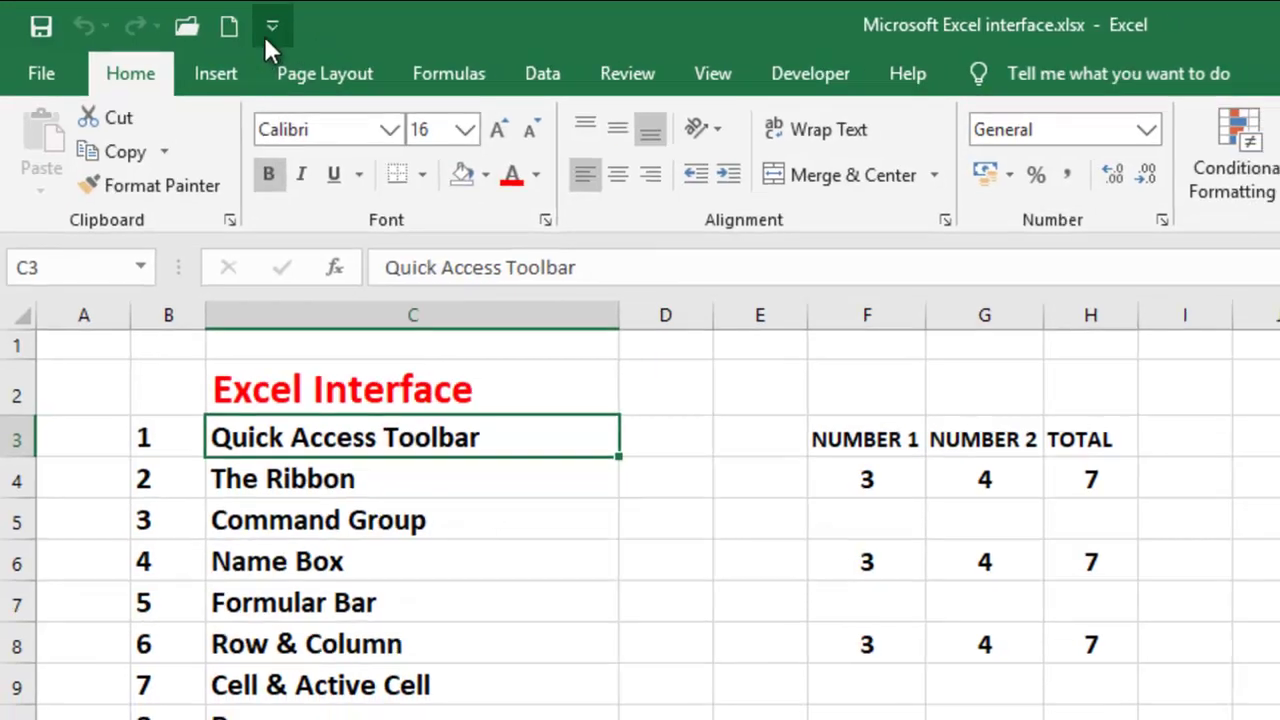
Step: Add the Email command to the Quick Access Toolbar and review the full list of commands available for it
click(281, 27)
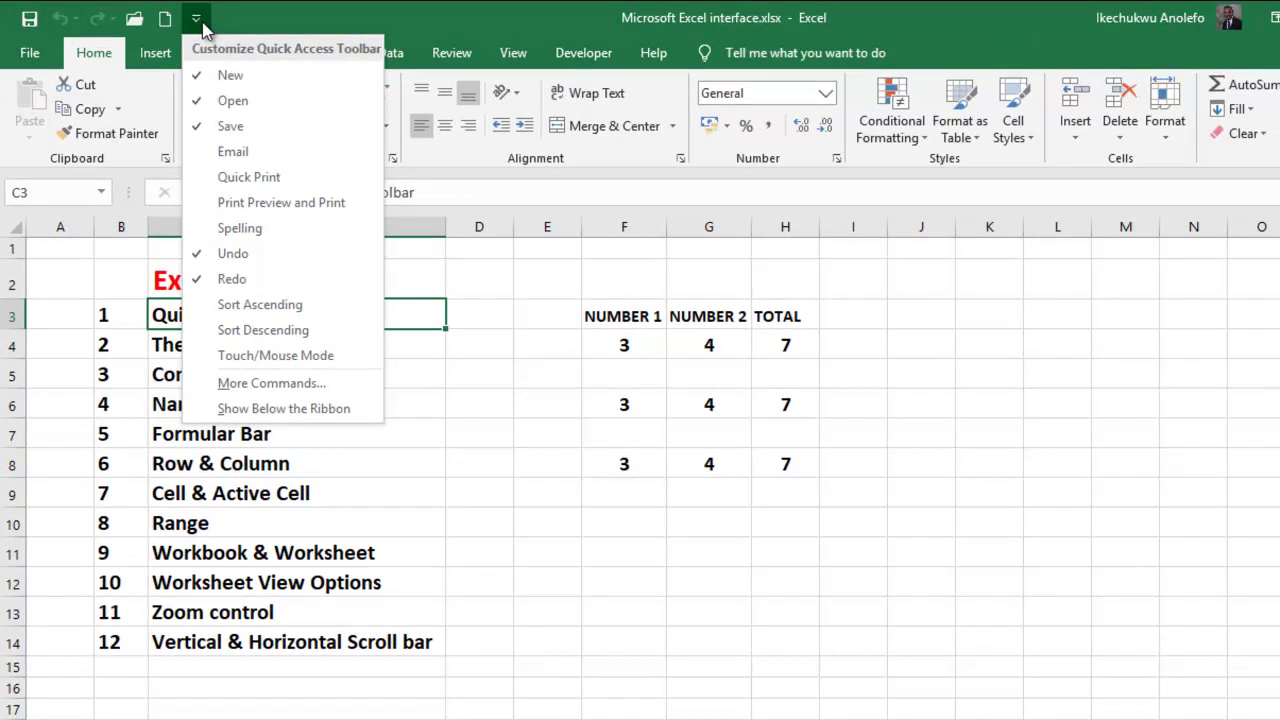
click(314, 152)
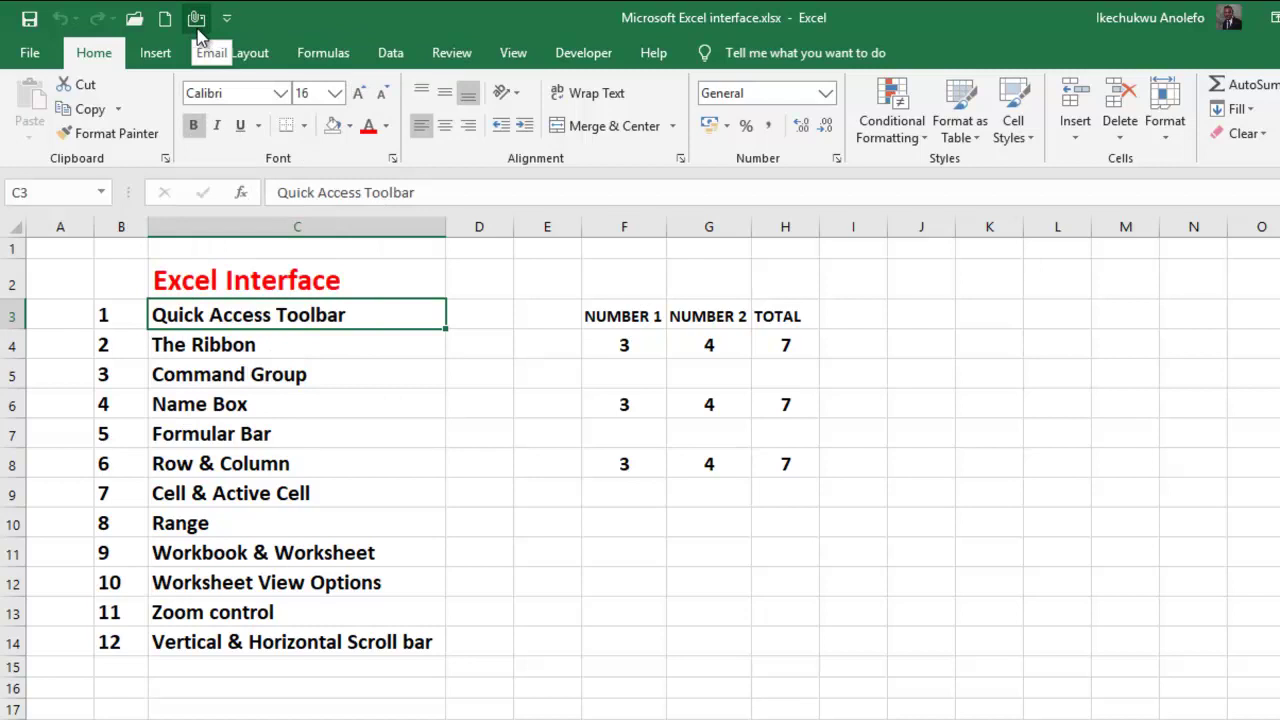
click(227, 19)
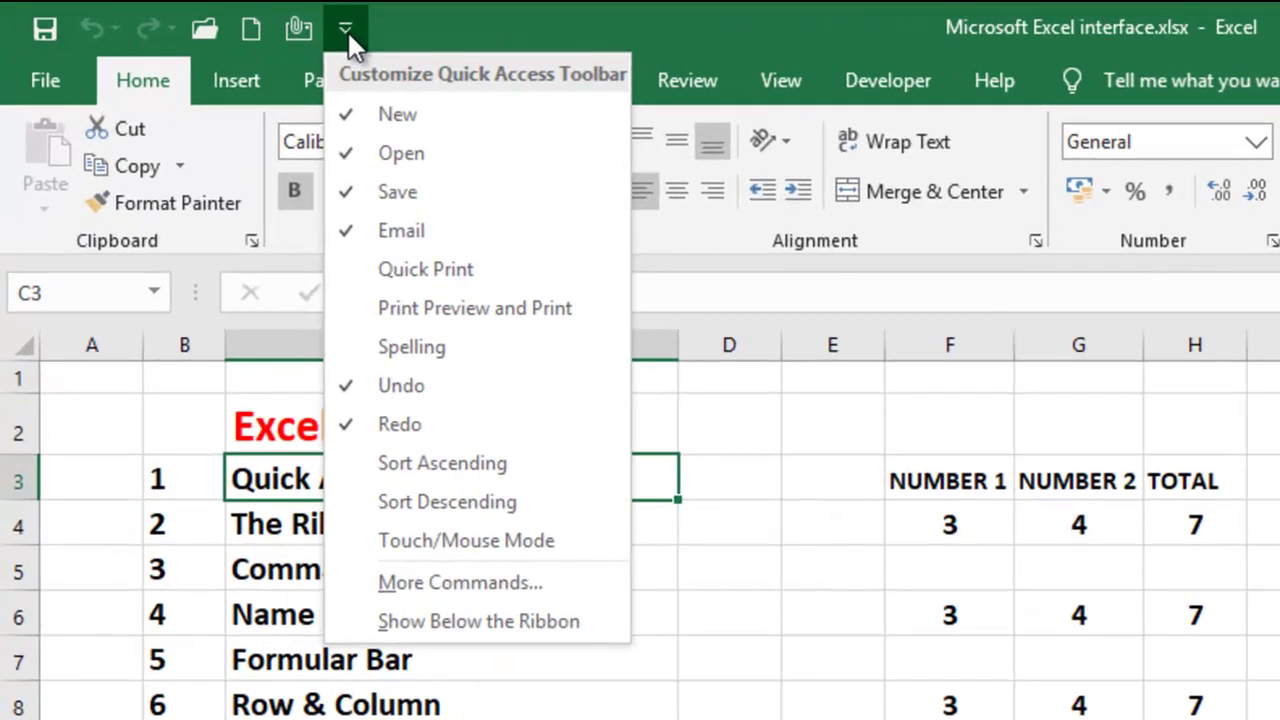
click(453, 590)
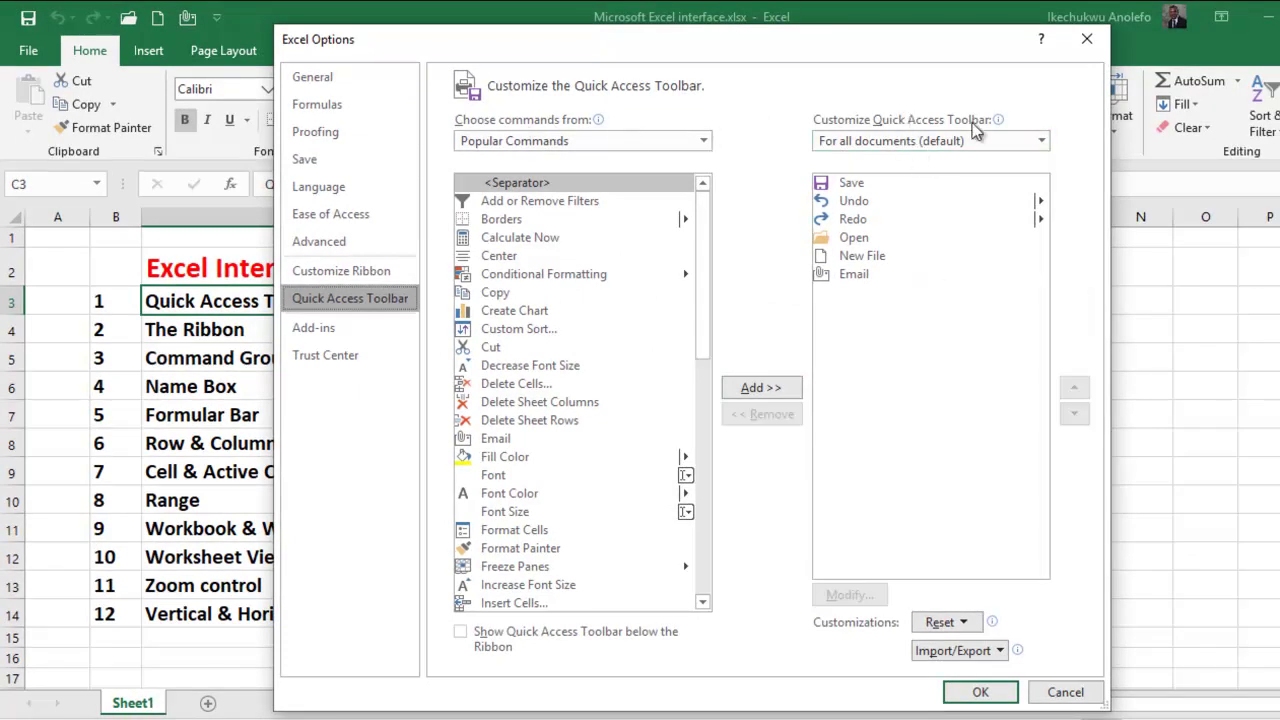
click(1087, 39)
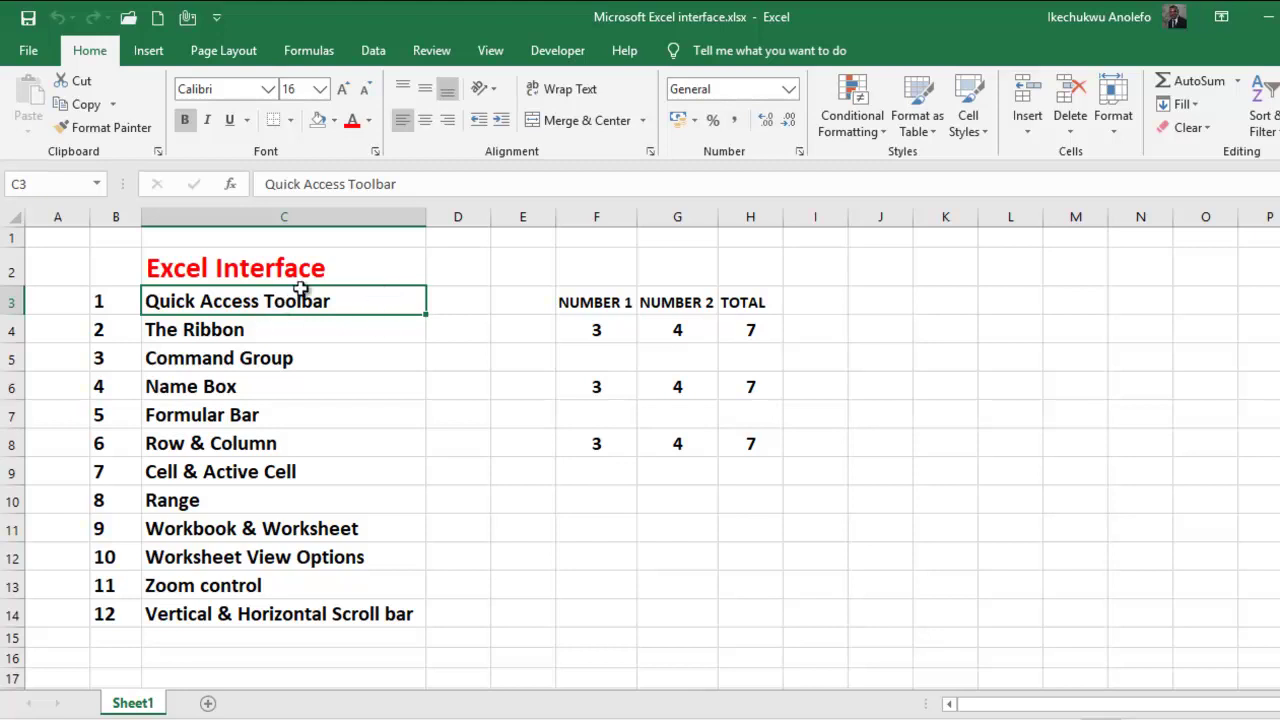
Step: Fill the Quick Access Toolbar entry in cell C3 with the standard orange color
click(335, 120)
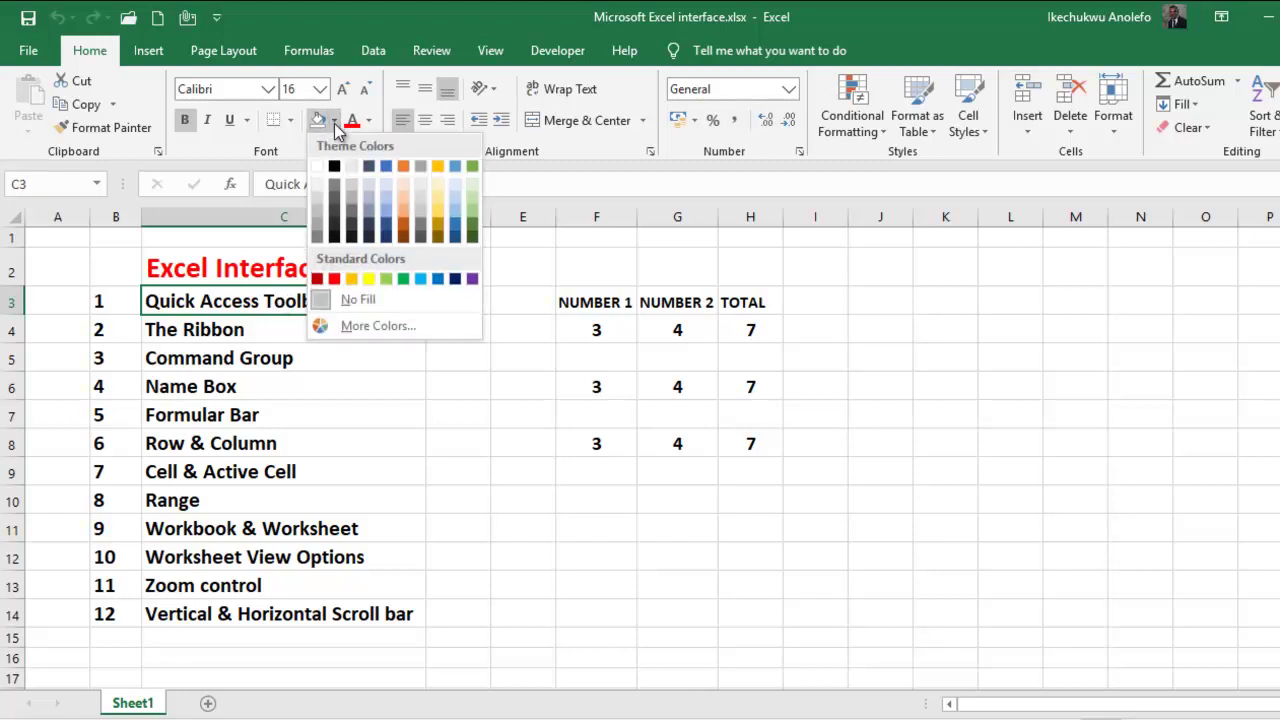
click(355, 280)
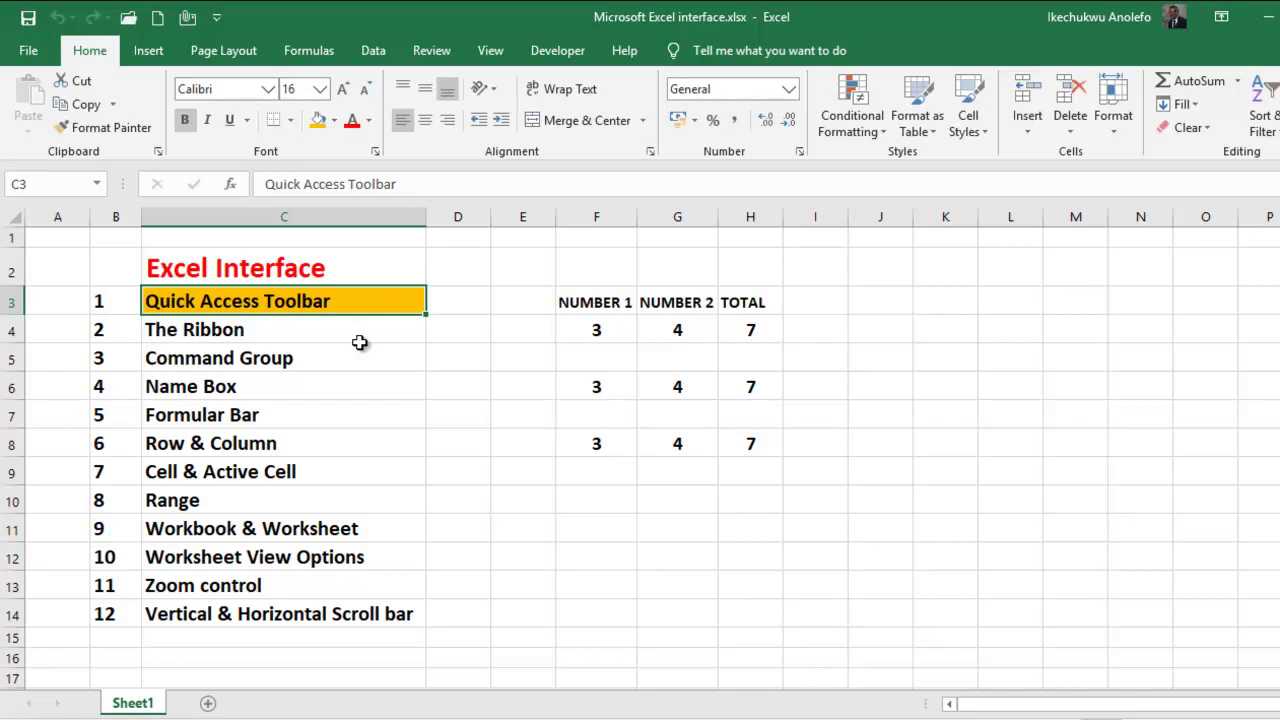
Step: Select cell C4, collapse and restore the ribbon, and view the Insert commands before returning to the Home commands
click(302, 332)
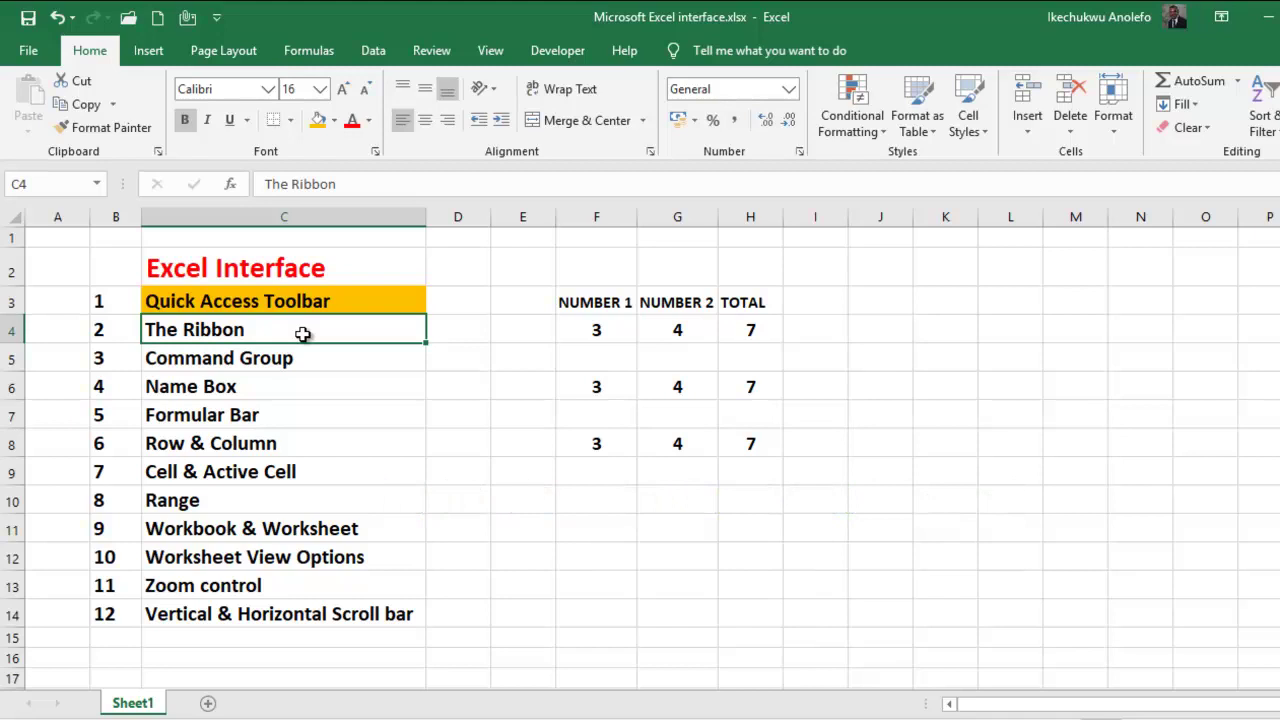
double_click(90, 50)
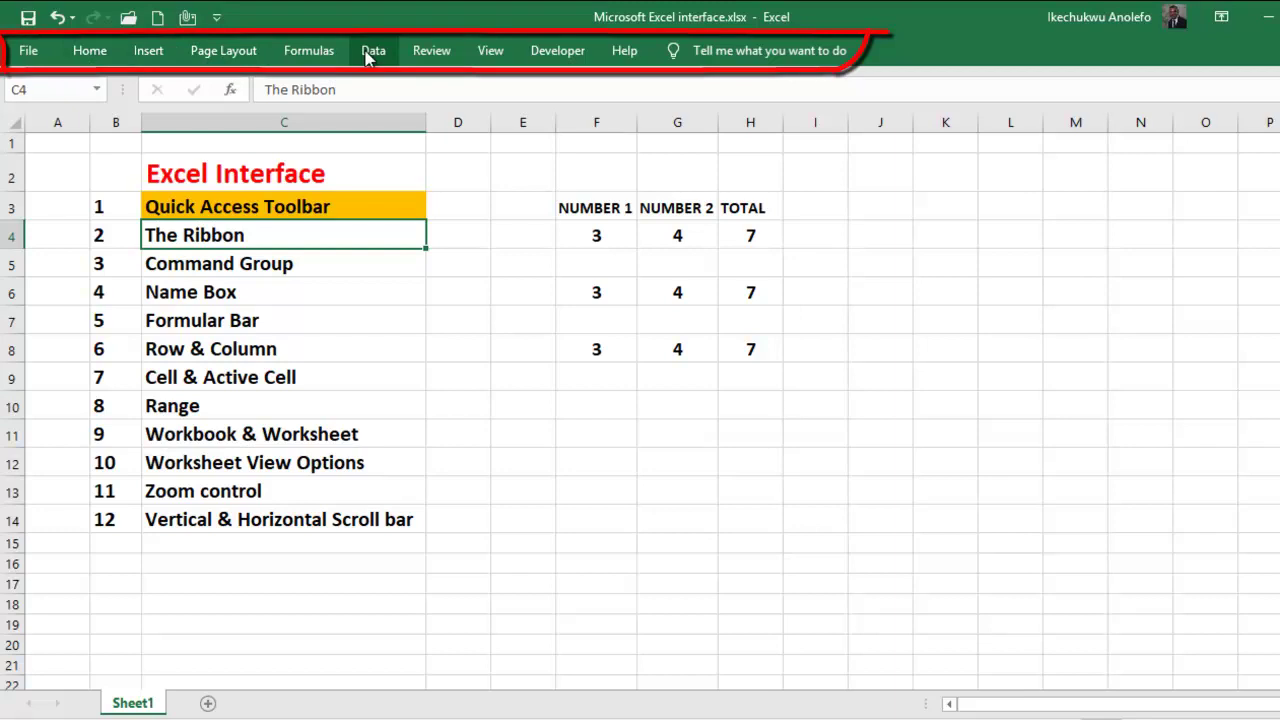
click(89, 52)
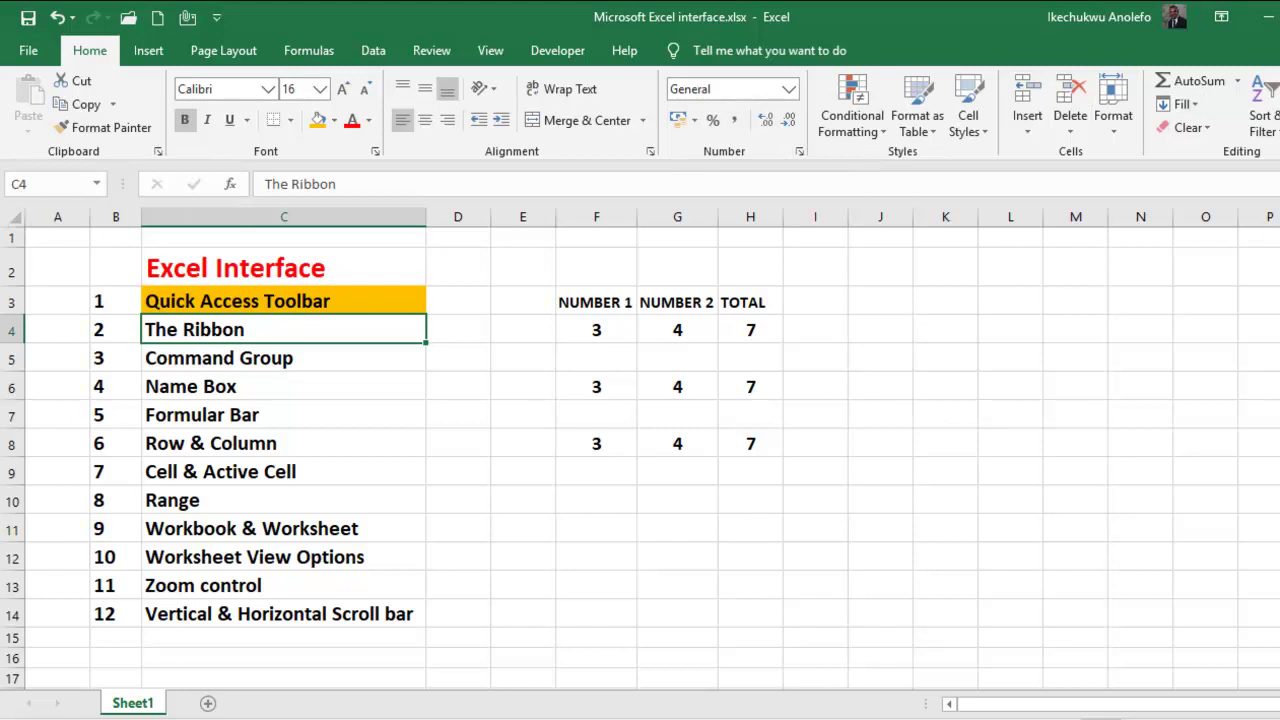
click(146, 52)
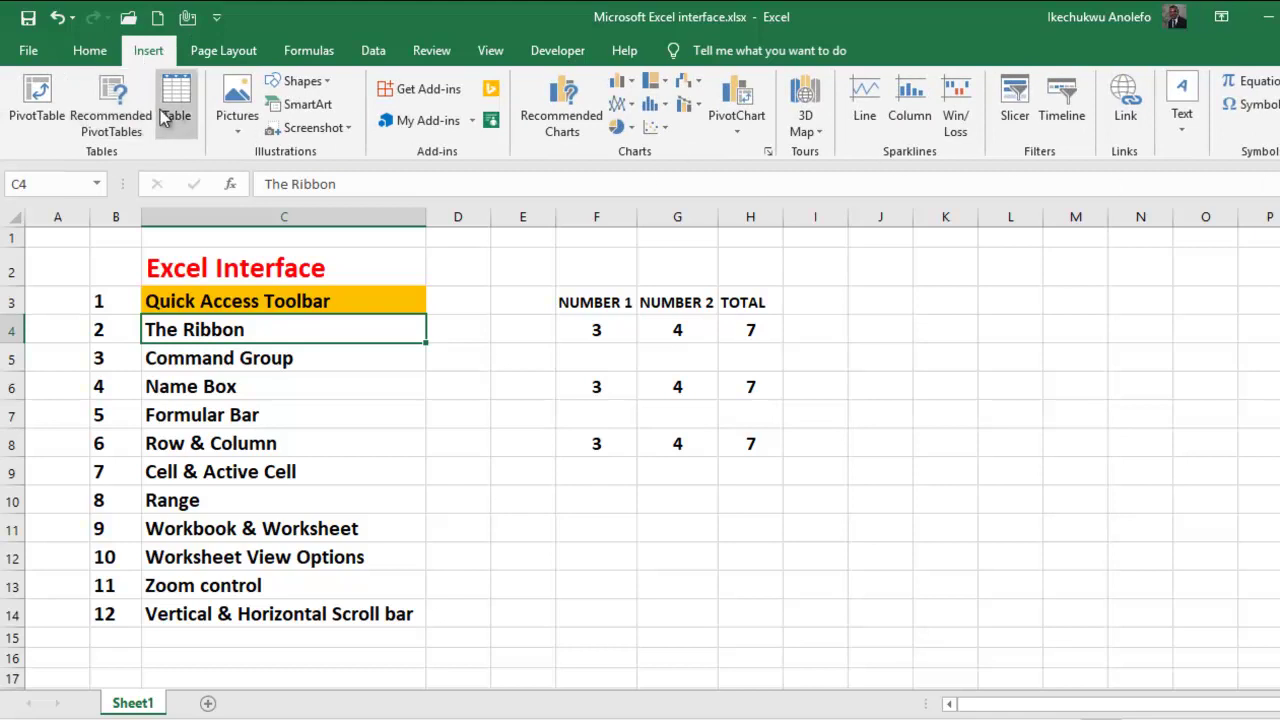
click(90, 52)
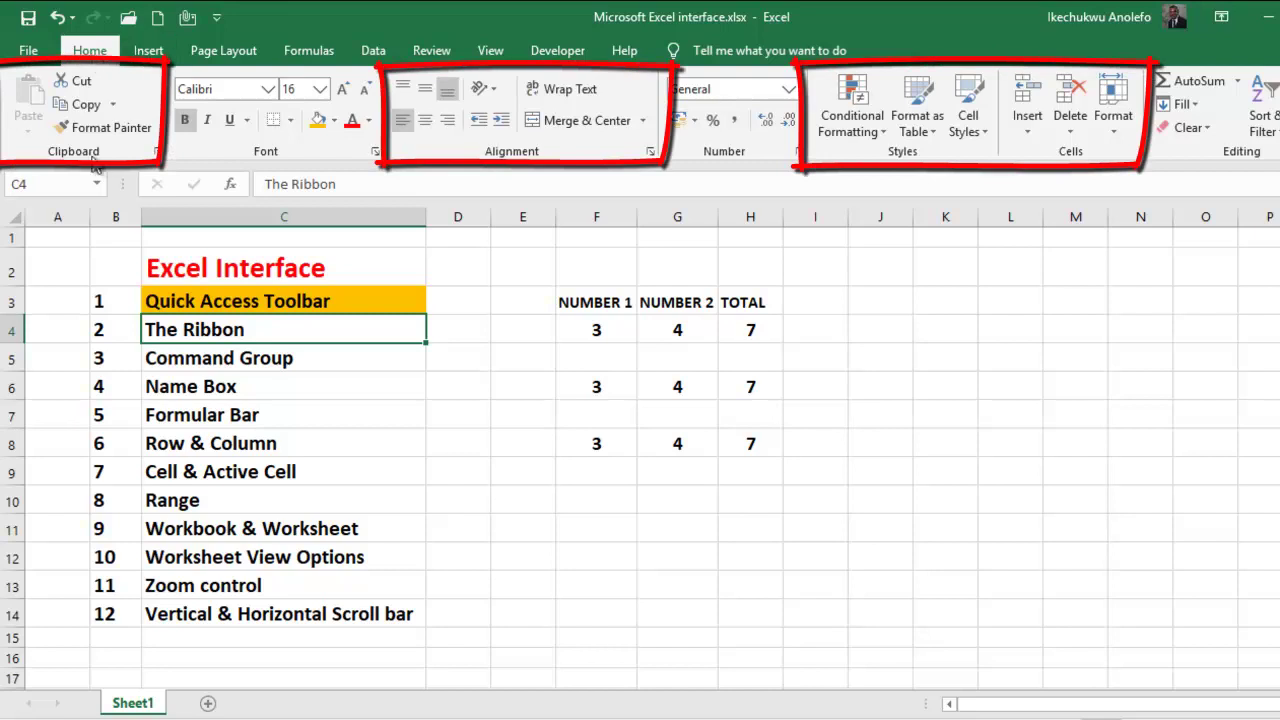
Step: Select cell C5 and compare the command groups under Insert with those under Home
click(210, 358)
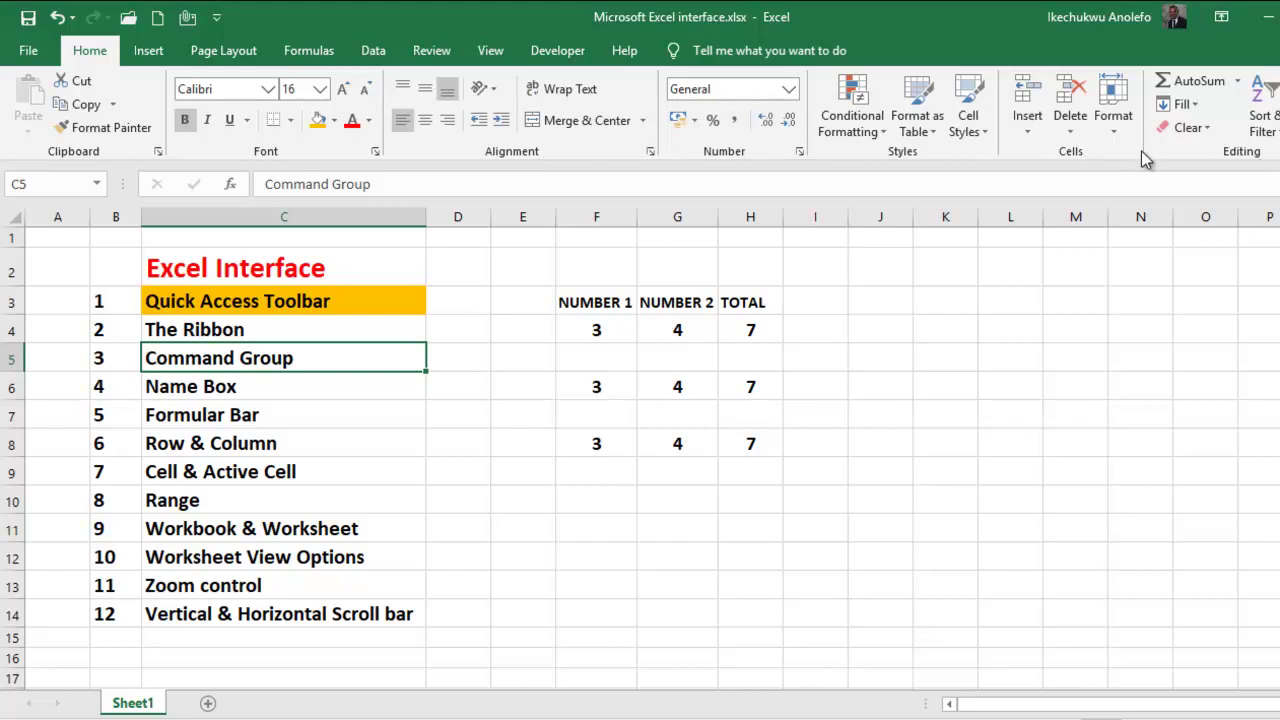
click(146, 51)
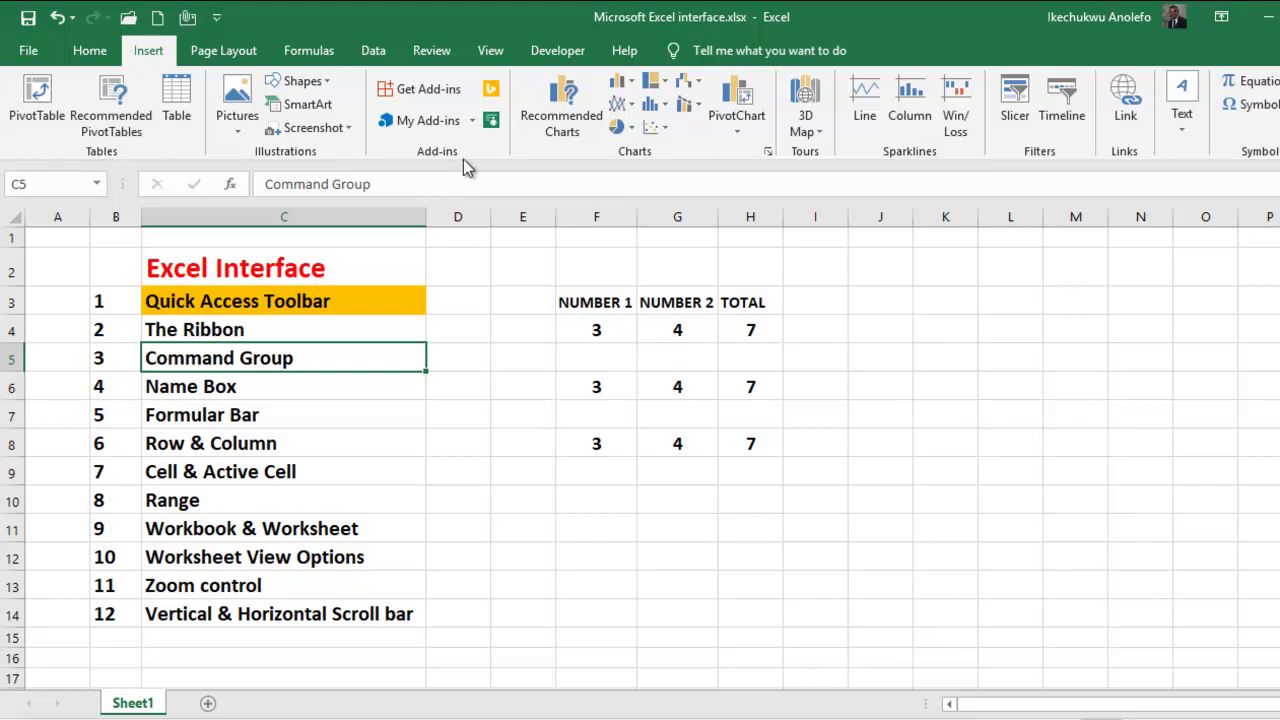
click(92, 52)
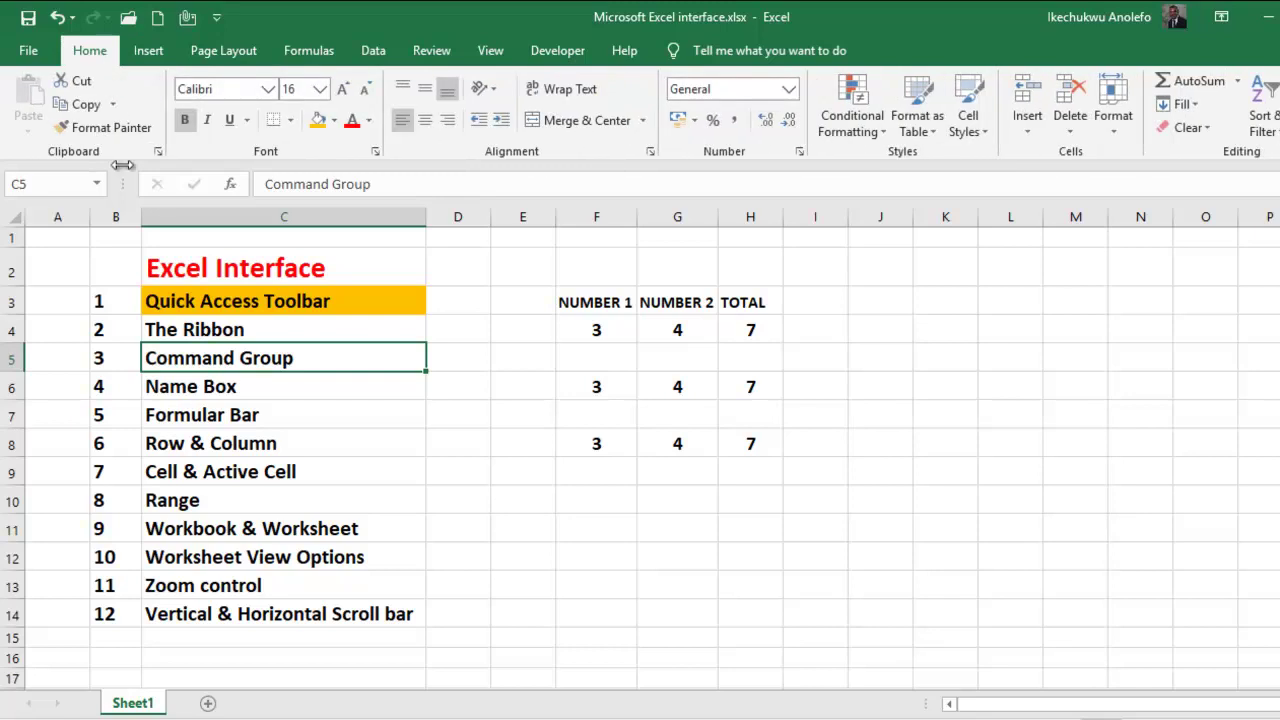
Step: Fill the The Ribbon and Command Group entries in cells C4:C5 with orange
click(231, 335)
drag(231, 333, 237, 357)
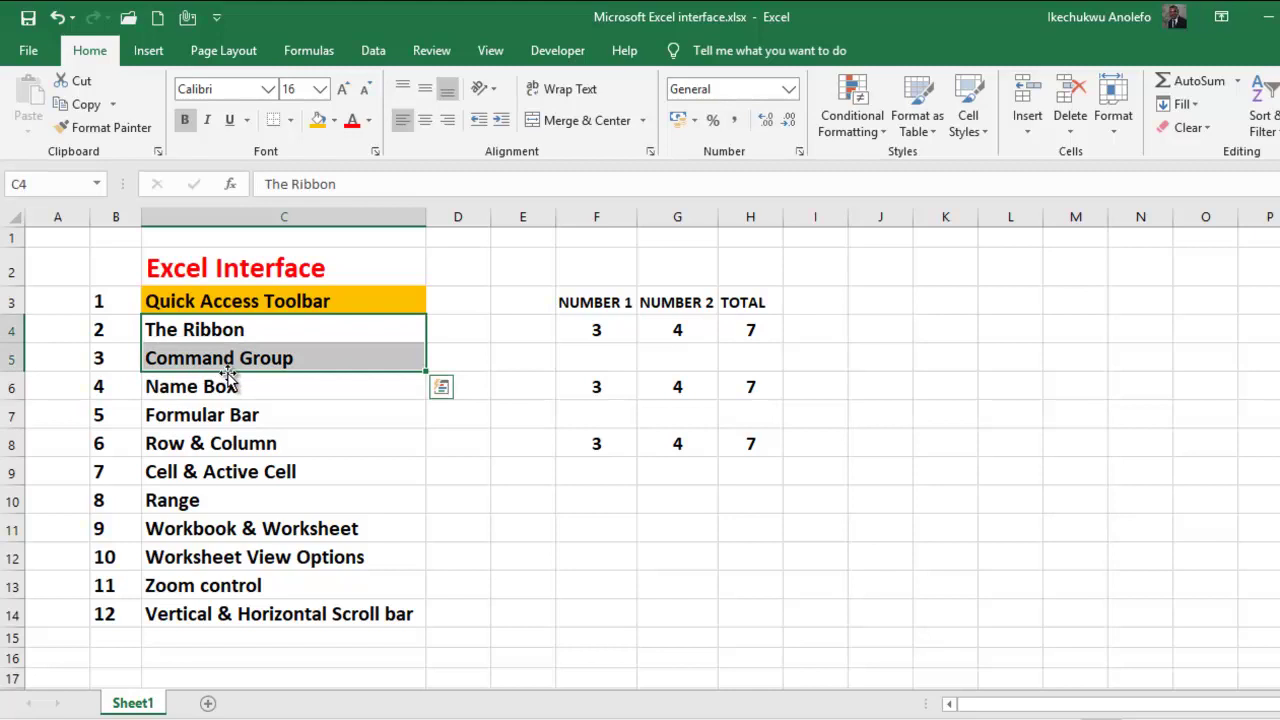
click(318, 122)
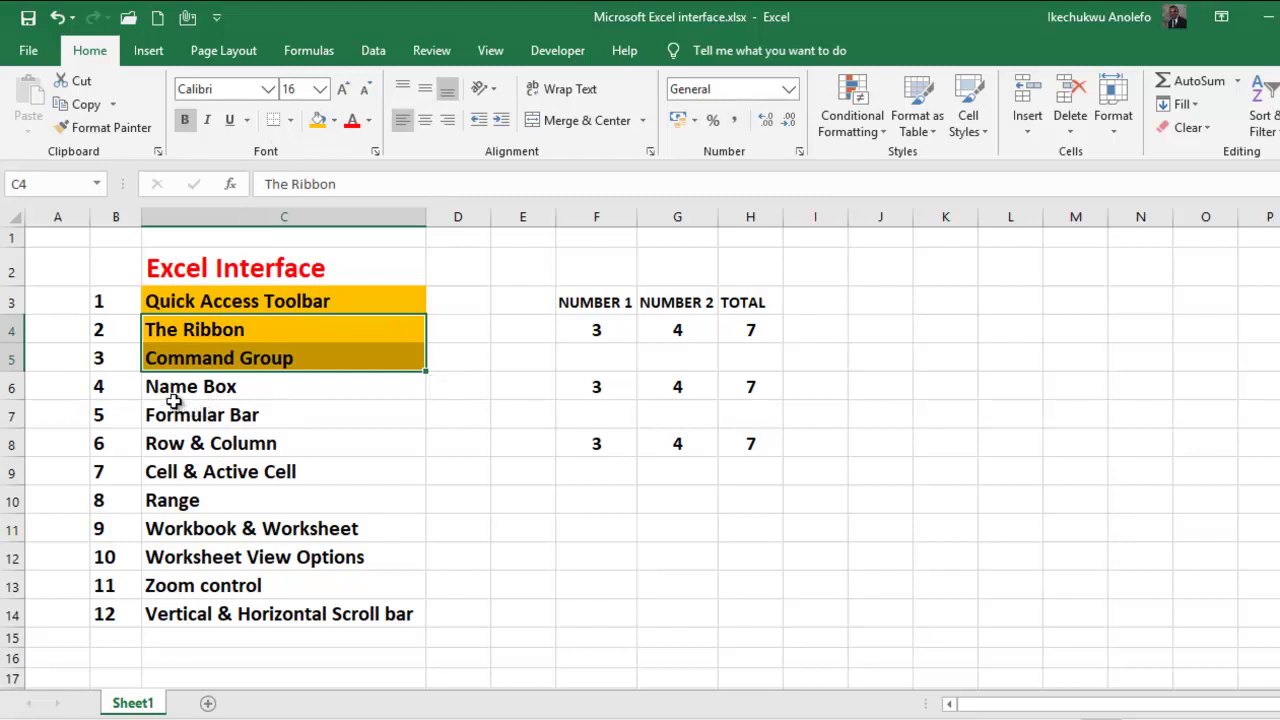
Step: Examine how the Name Box shows the active cell's address by selecting C6, D4, J6, F10, E3, E6 and C4
click(200, 400)
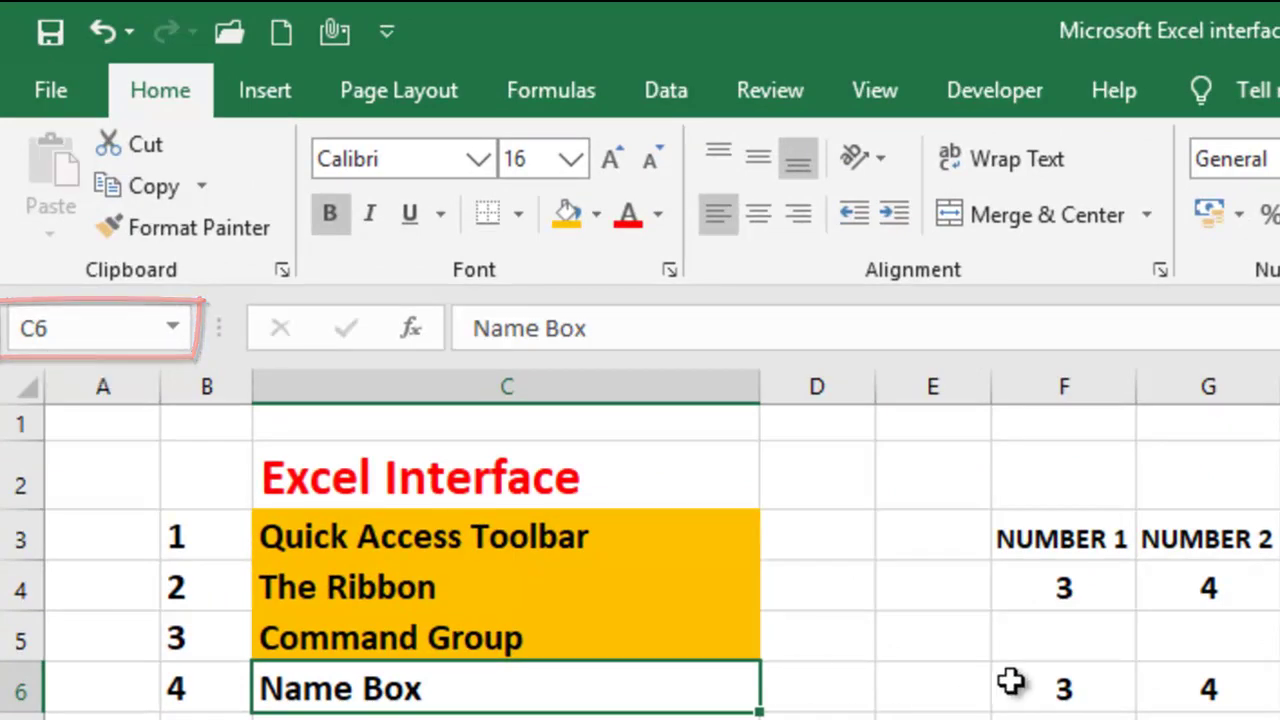
click(867, 604)
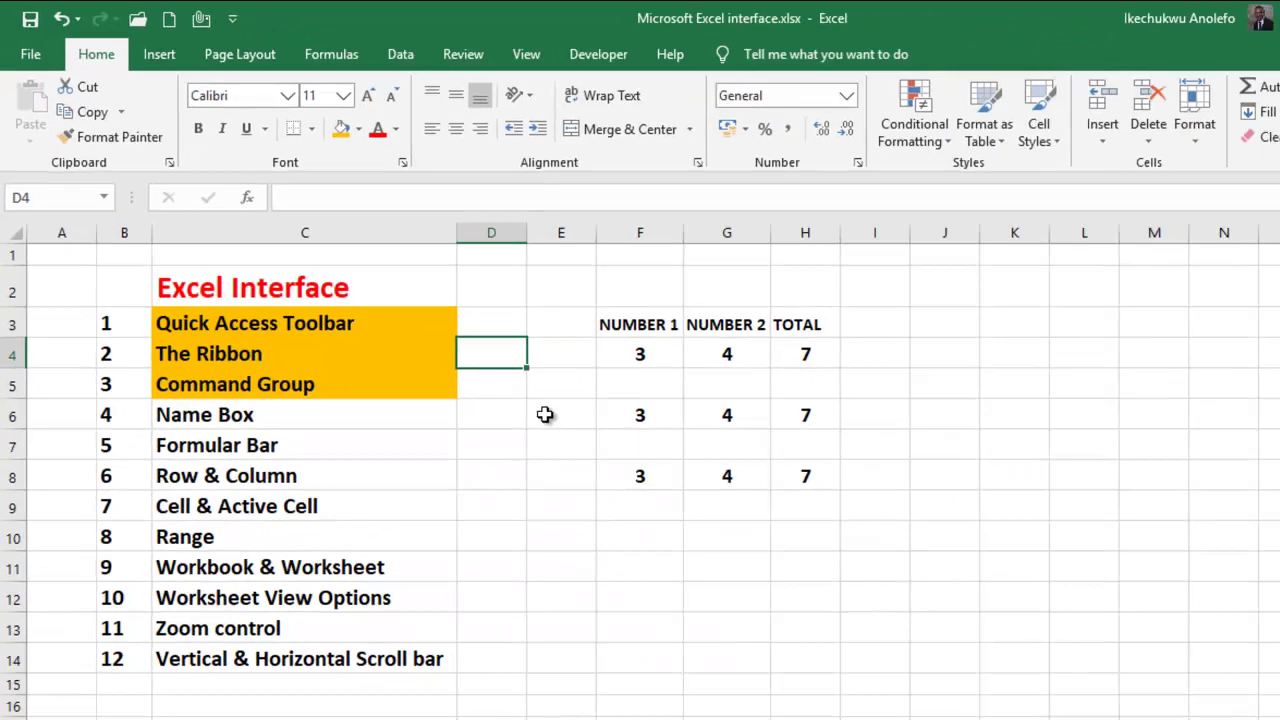
click(908, 690)
click(913, 382)
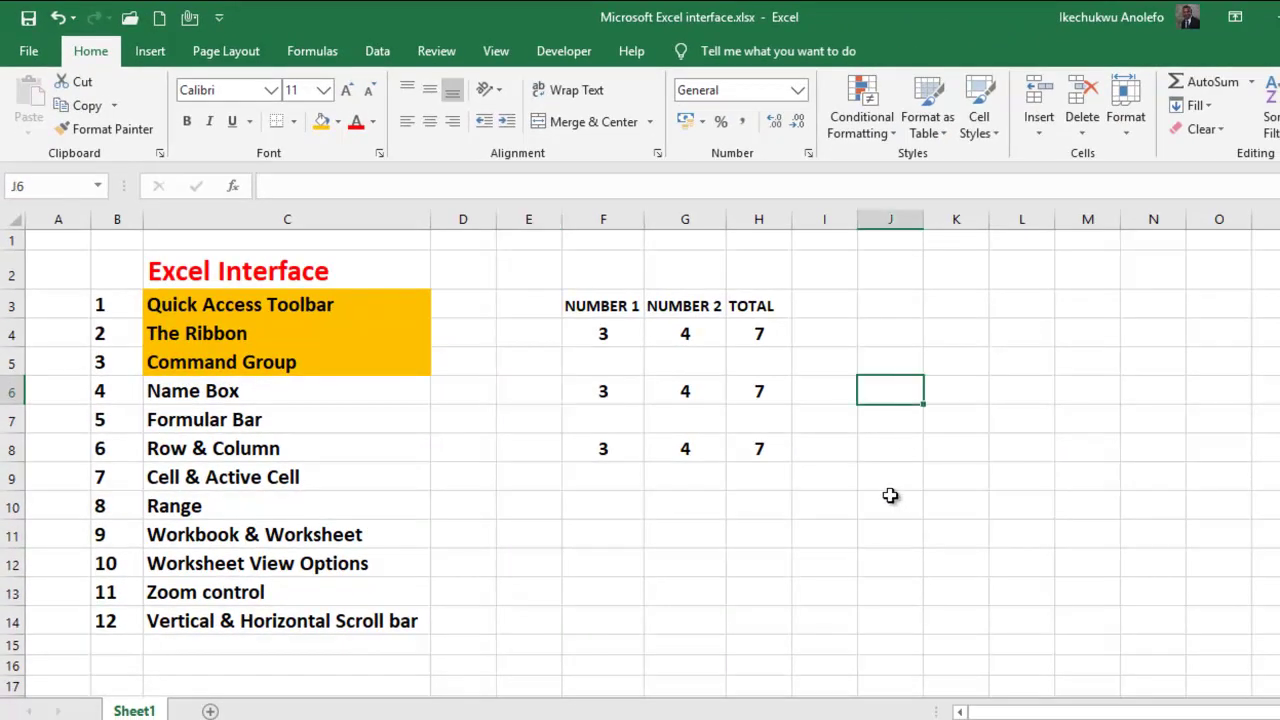
click(826, 544)
click(580, 512)
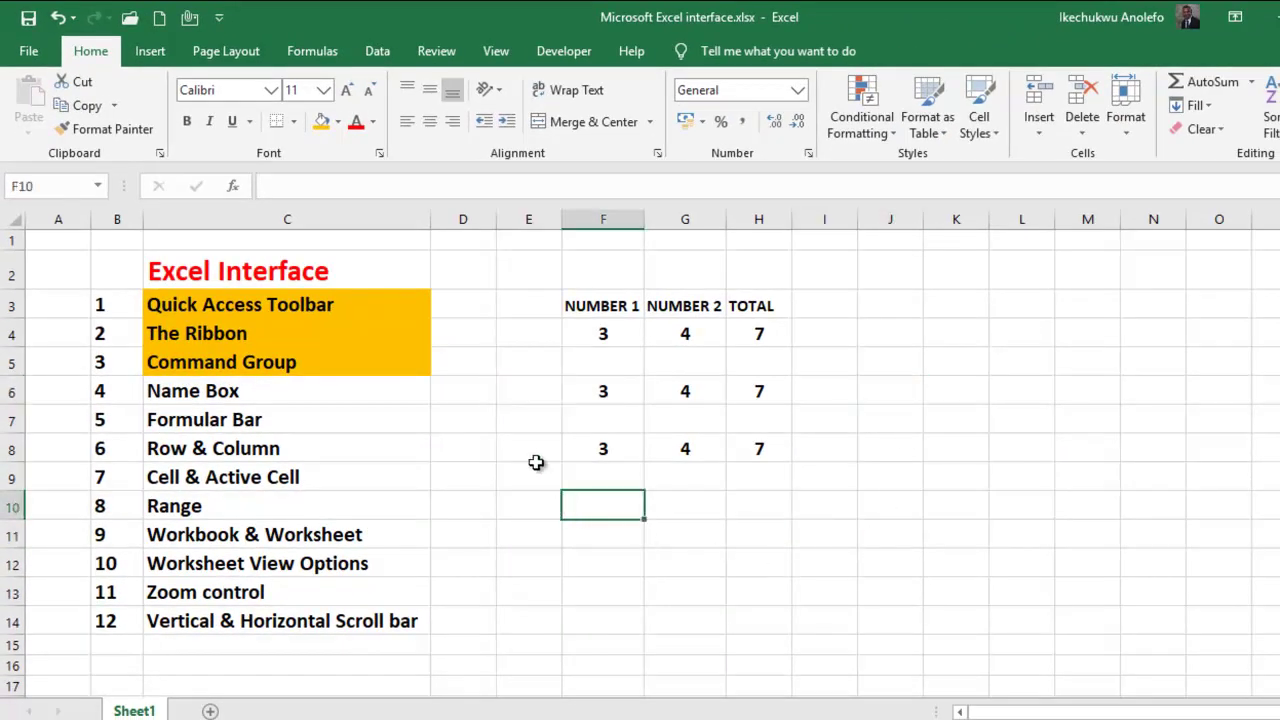
click(500, 305)
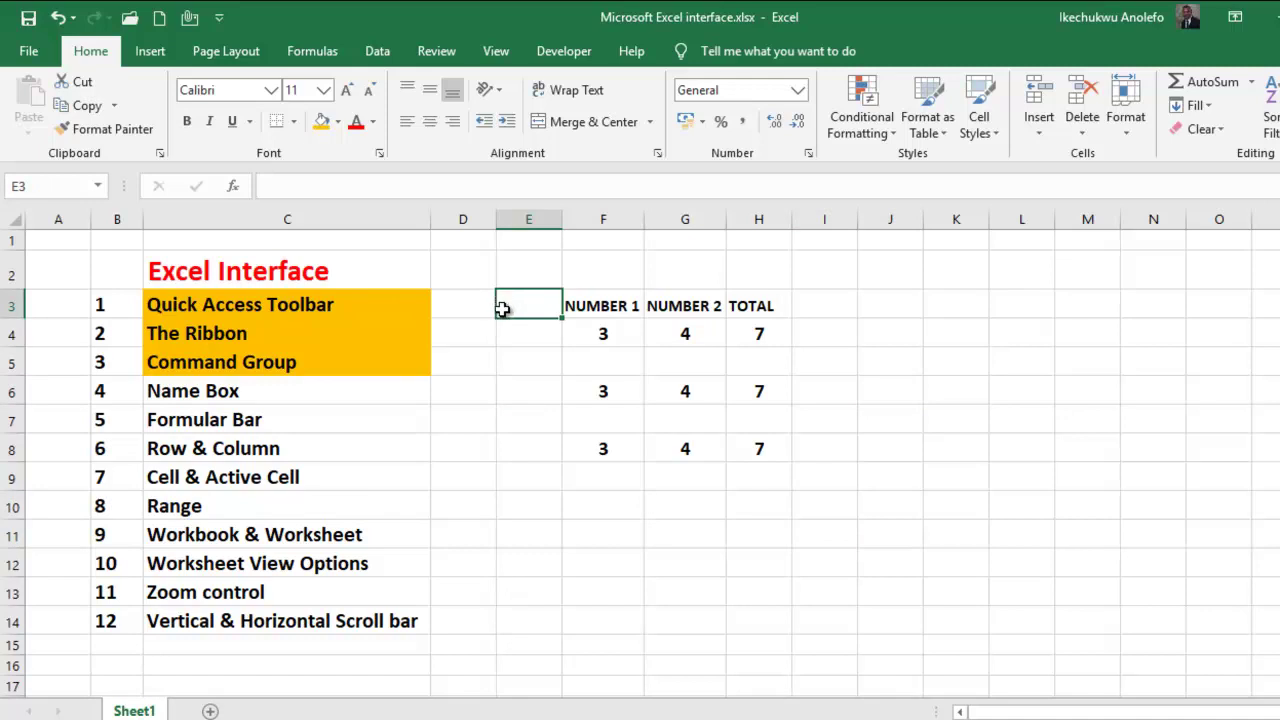
click(503, 395)
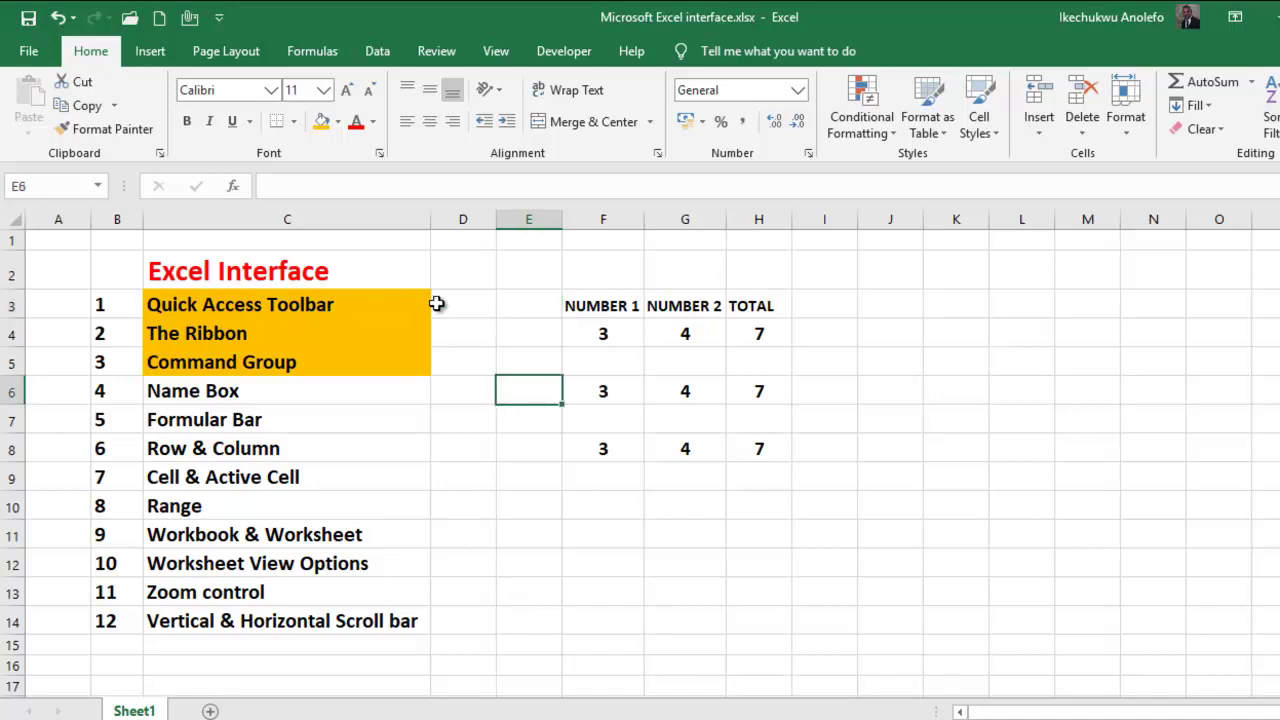
click(358, 340)
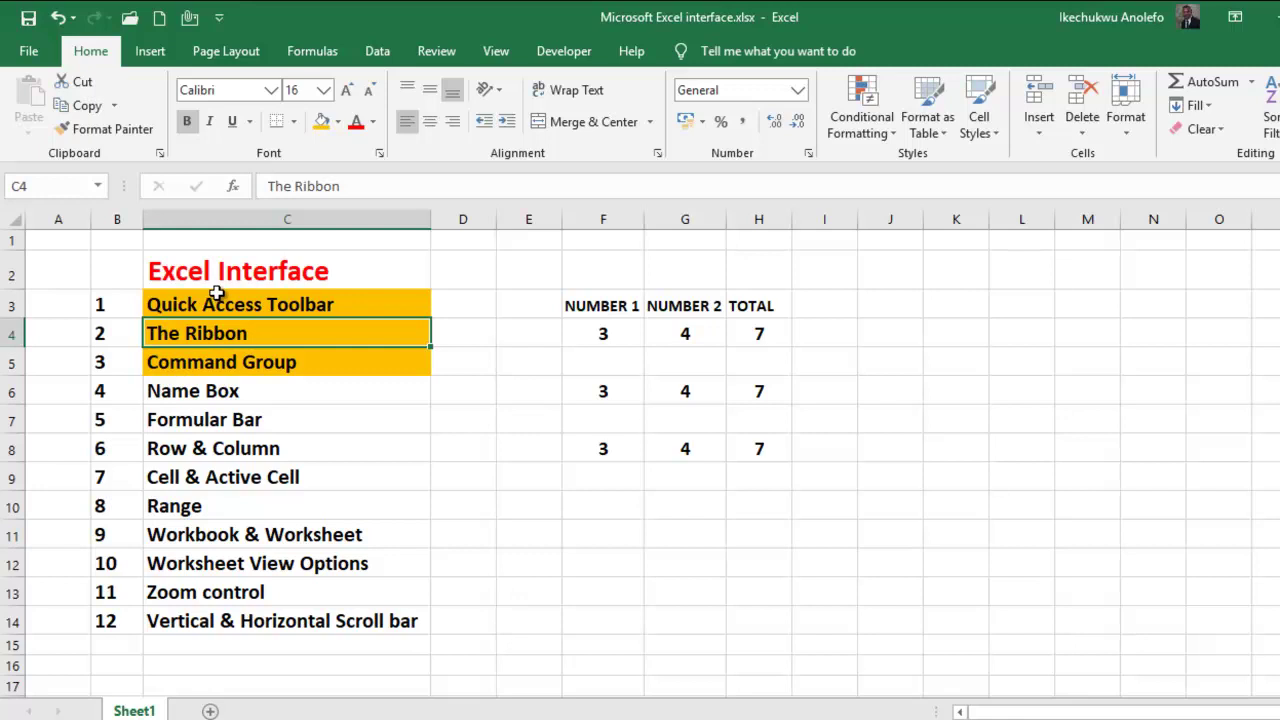
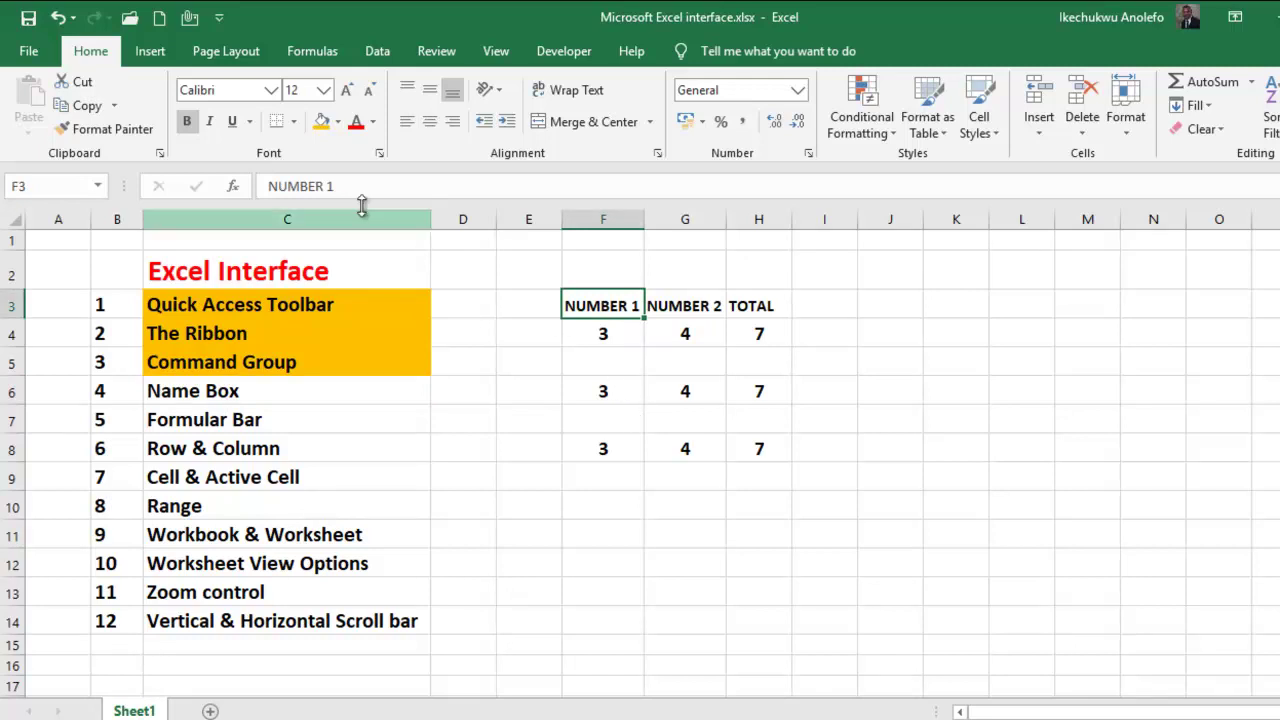
Step: Inspect the Formula Bar contents for the headers in F3 and G3, the numbers in F4:G4 and the totals in H4 and H6
click(353, 185)
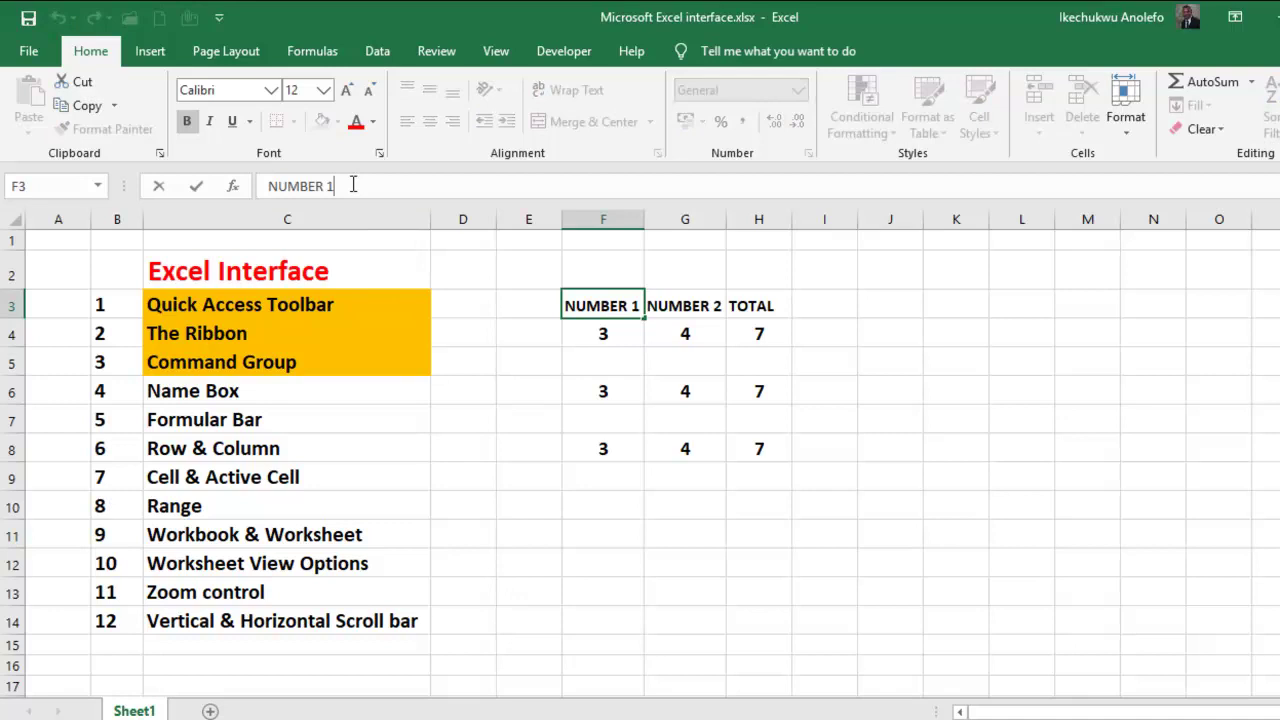
click(658, 307)
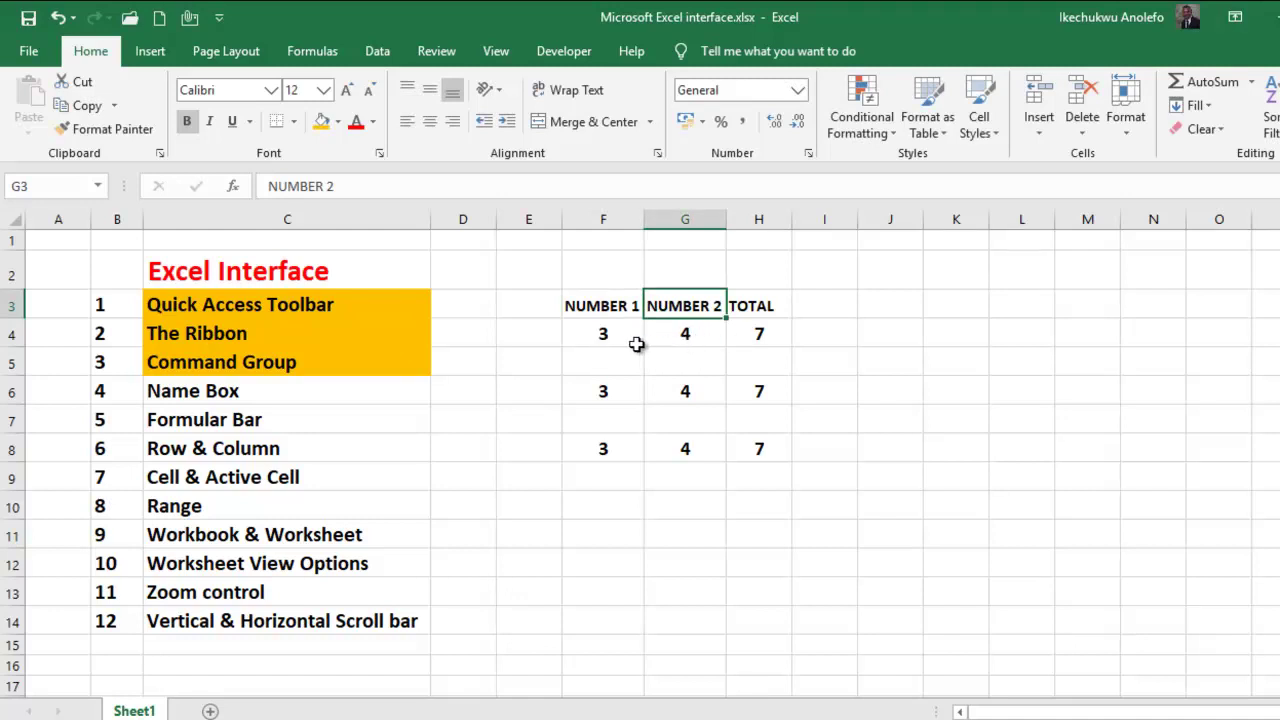
drag(592, 333, 665, 335)
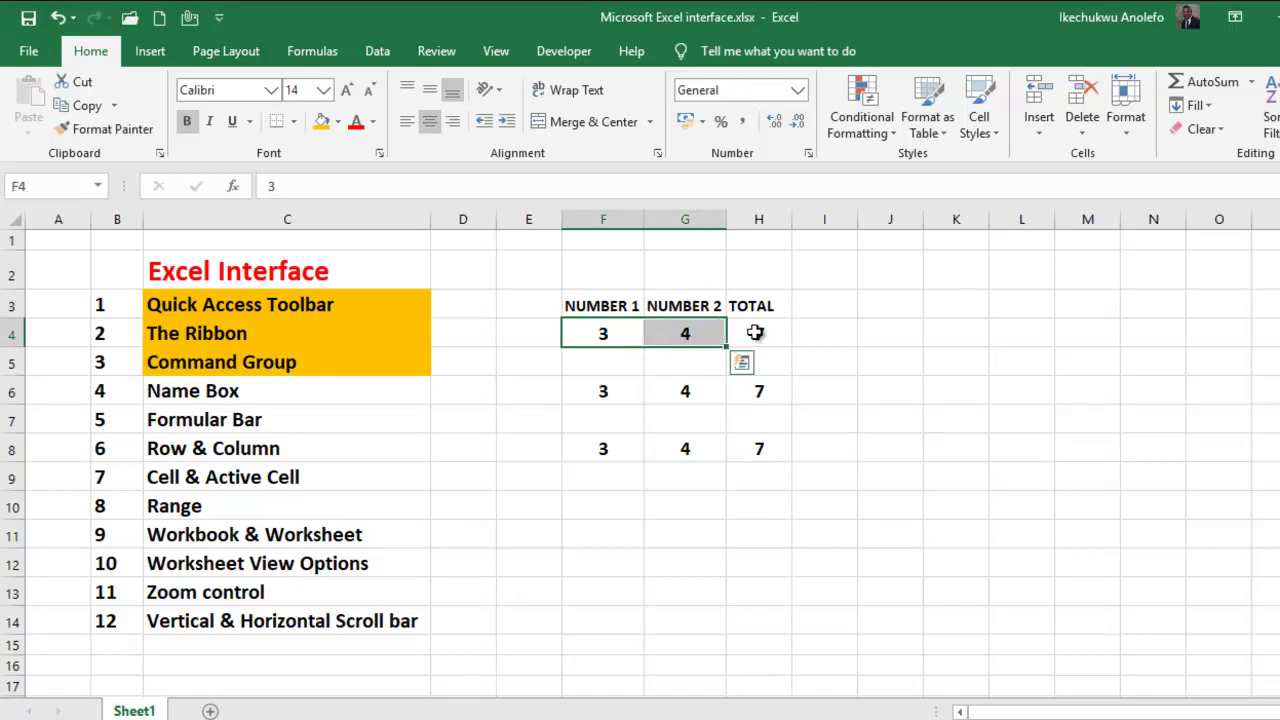
click(755, 333)
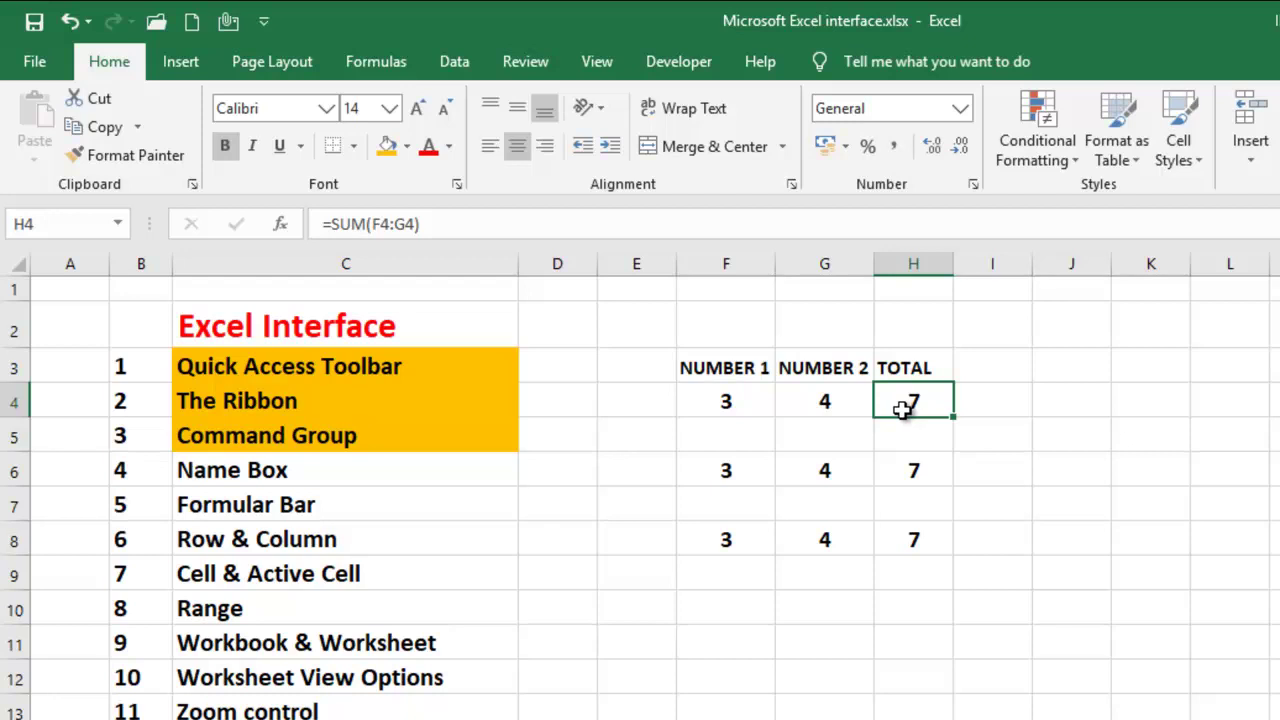
click(916, 472)
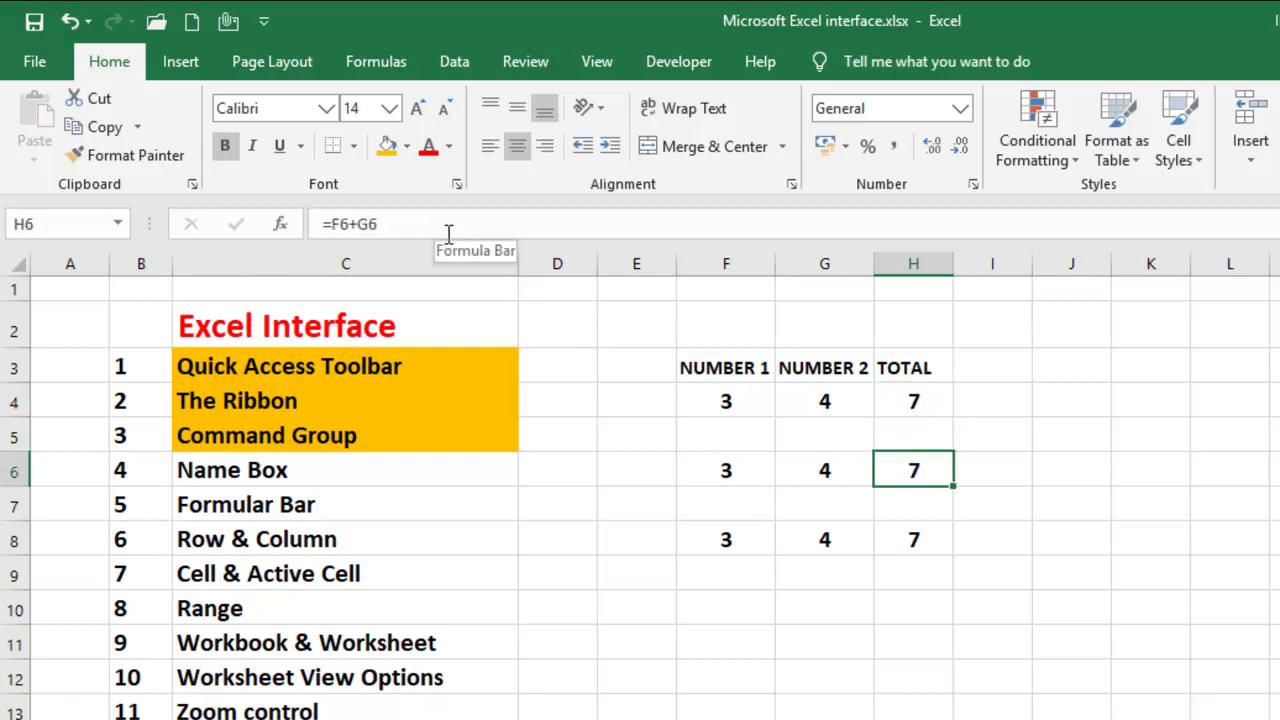
click(895, 398)
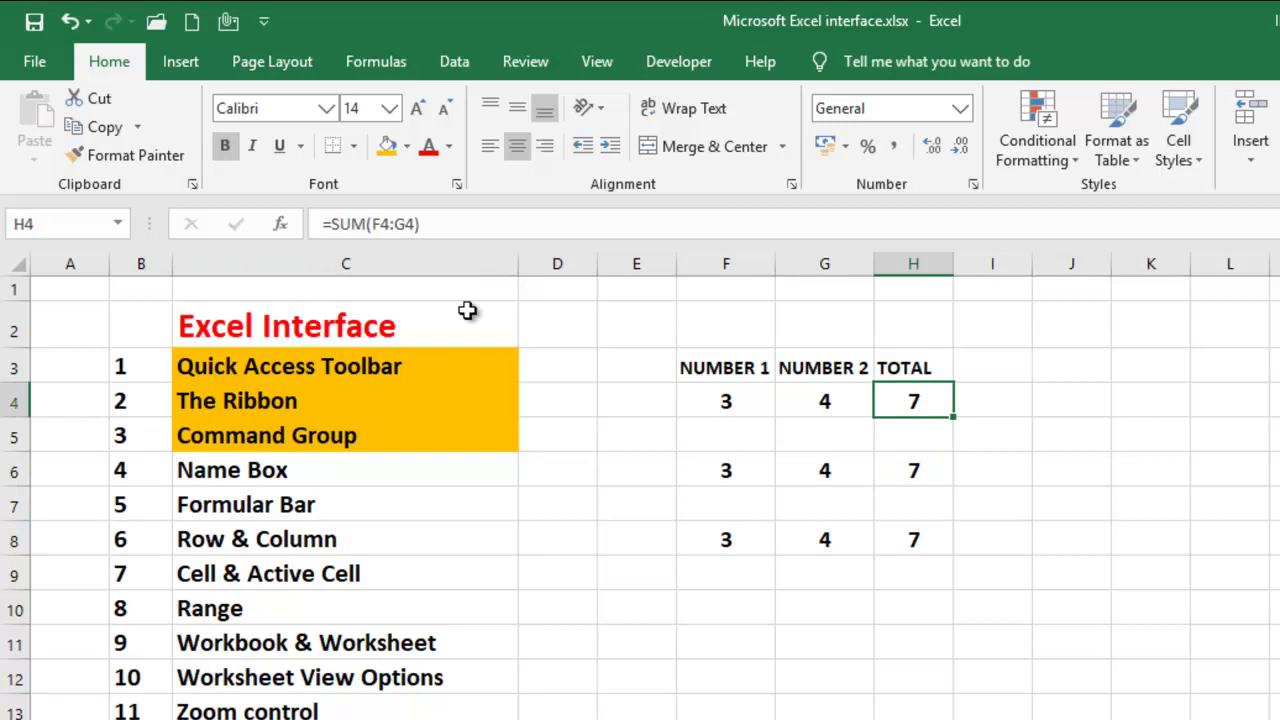
Step: Compare the Formula Bar contents of the totals in H6 and H8 and the range F8:H8, and open the H6 formula for editing
click(928, 478)
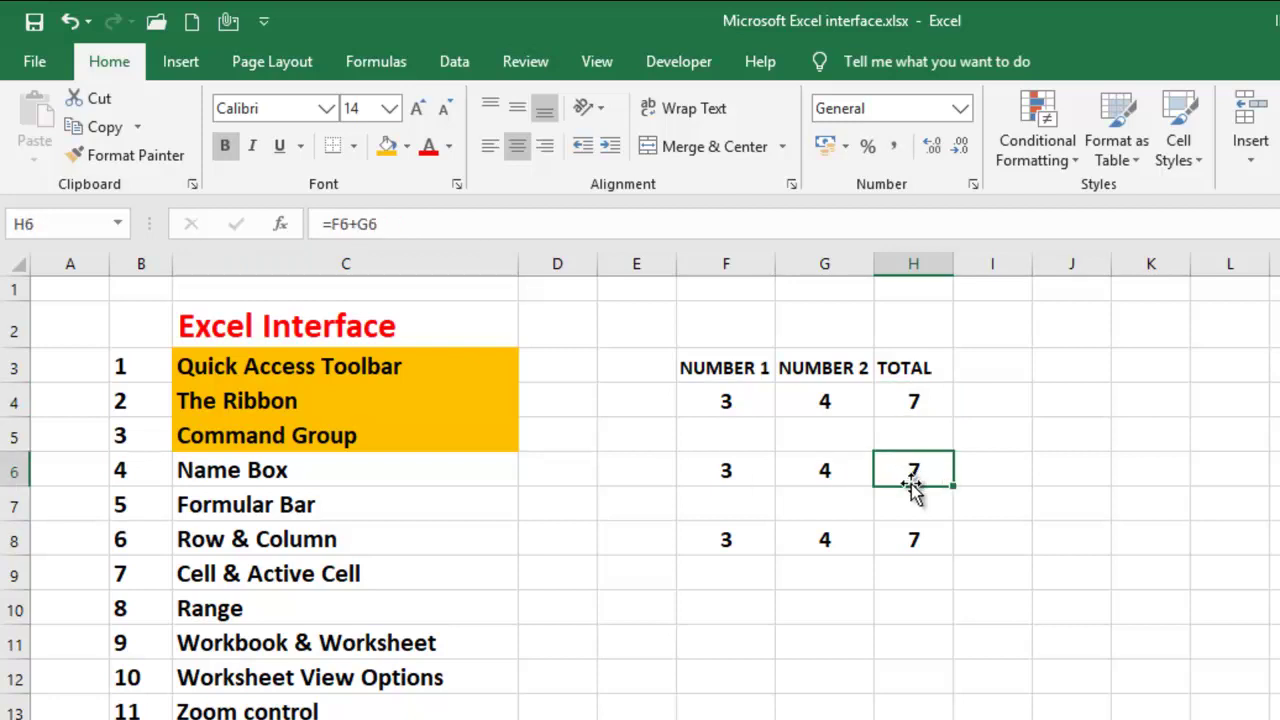
click(901, 546)
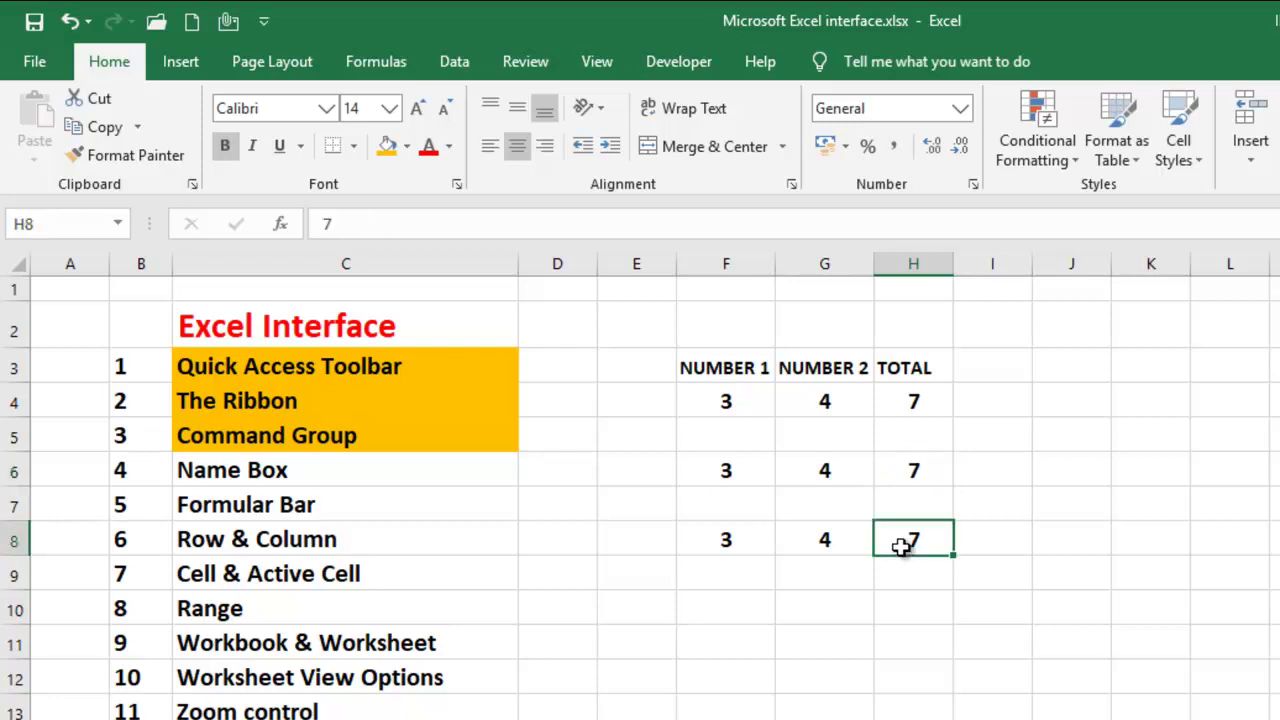
drag(737, 531, 894, 531)
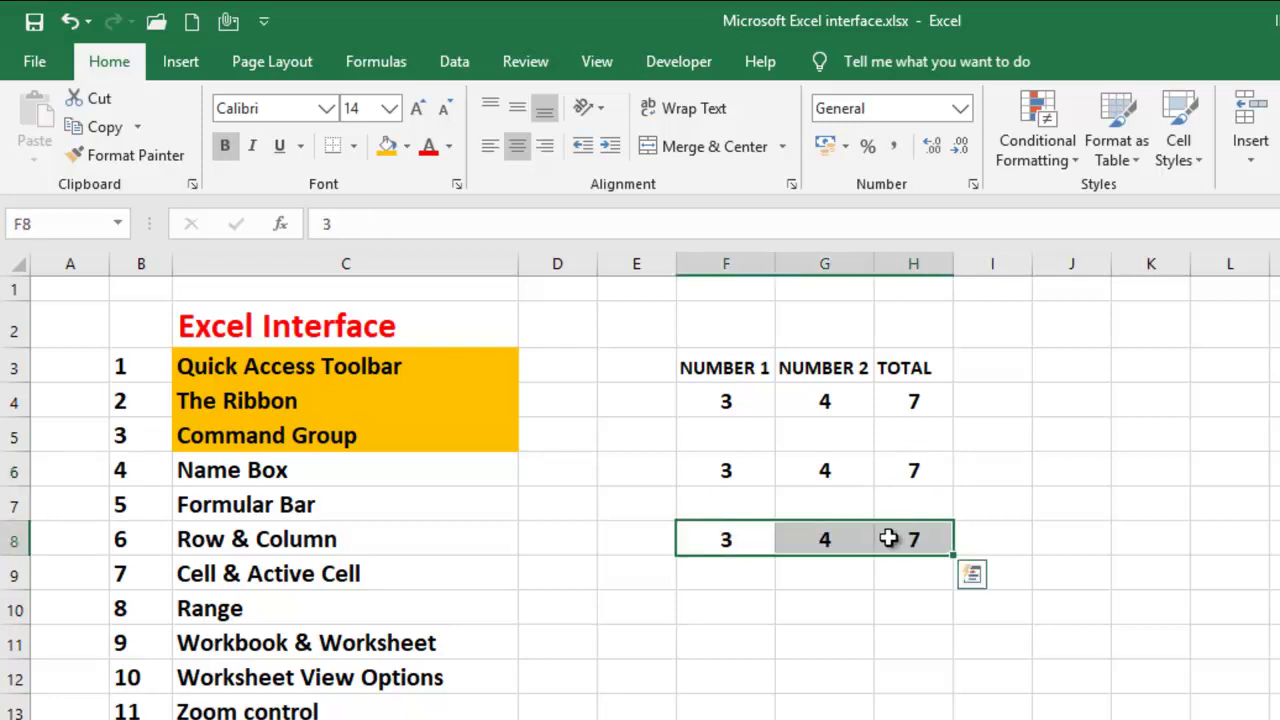
click(910, 540)
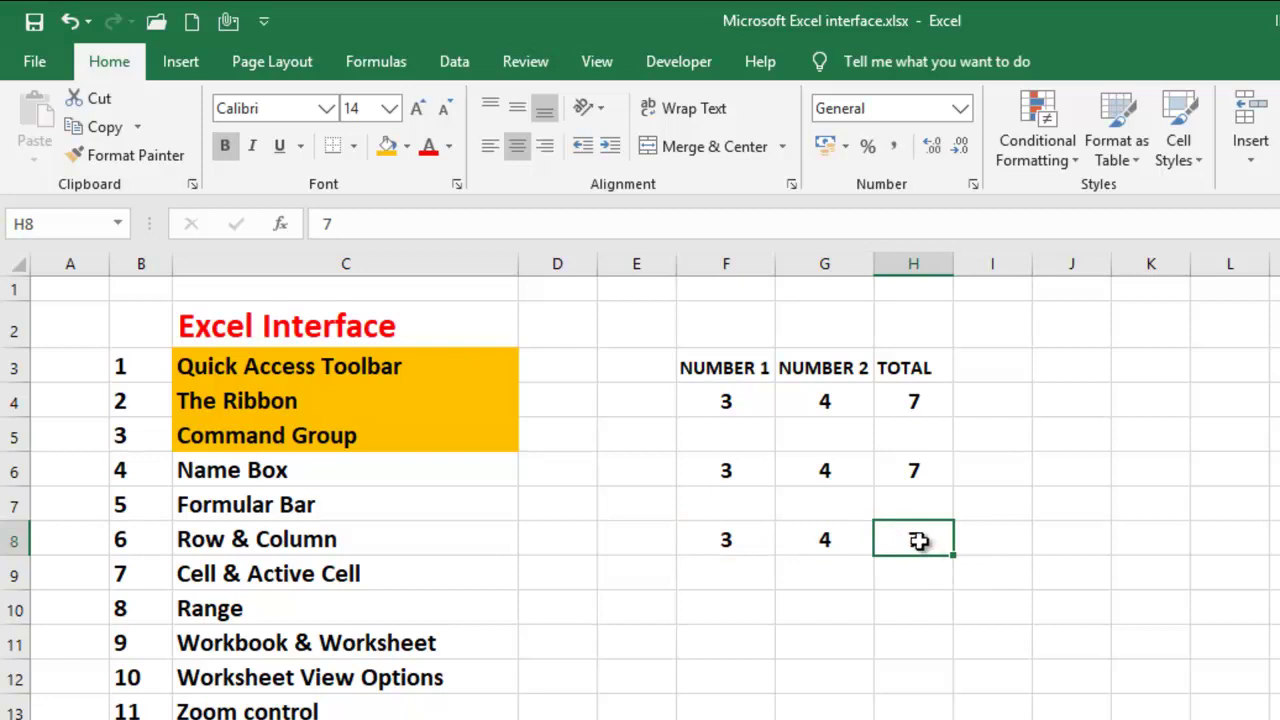
click(920, 474)
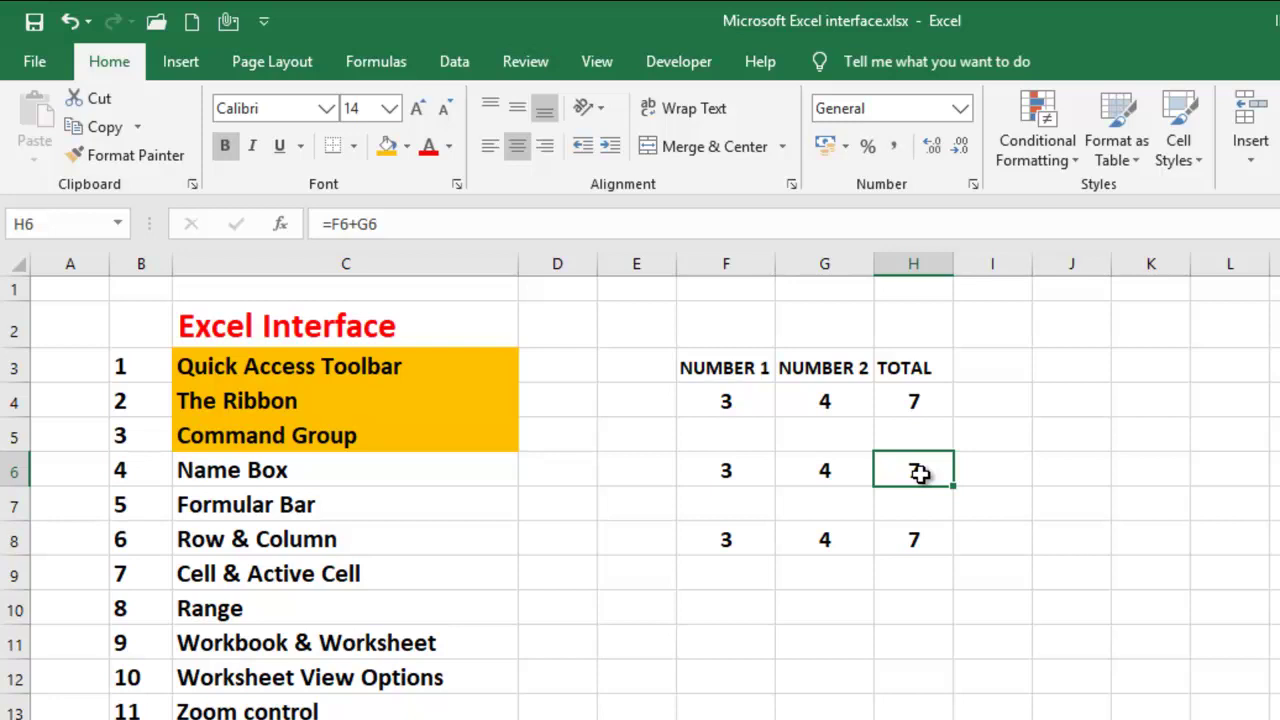
click(386, 223)
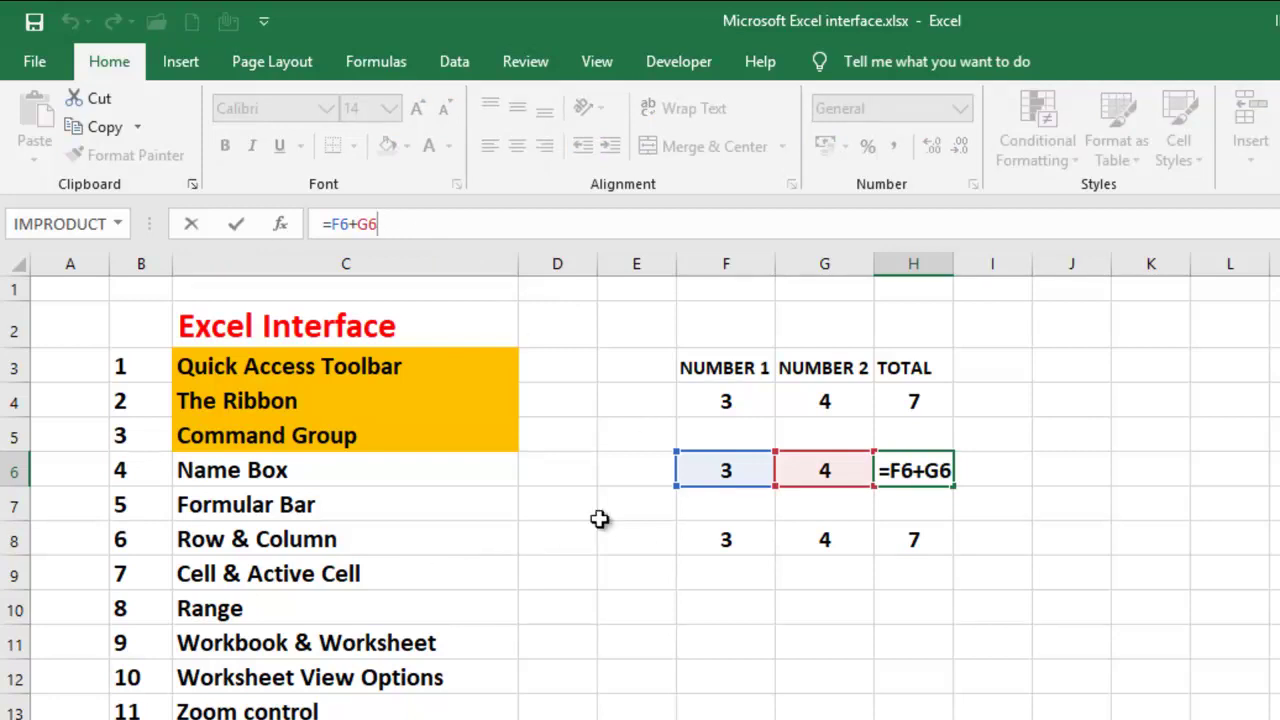
Step: Fill the Name Box and Formular Bar entries in cells C6:C7 with orange
click(329, 527)
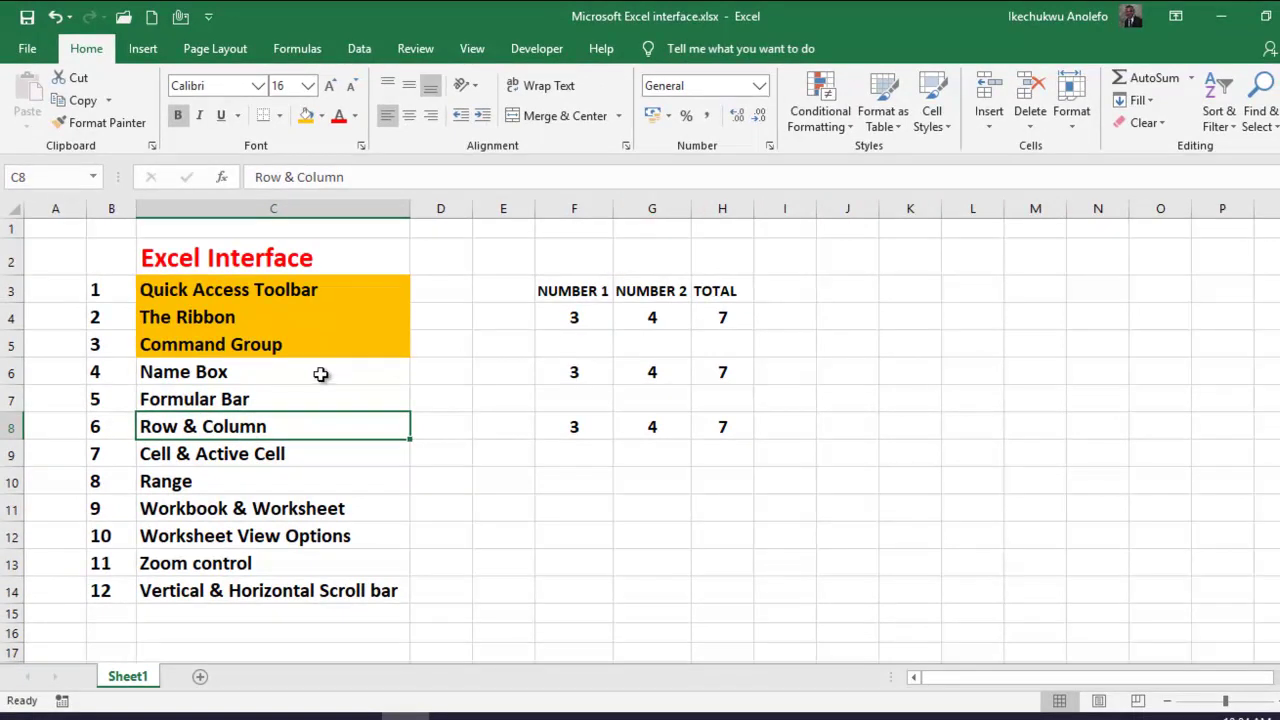
drag(323, 374, 323, 400)
click(307, 117)
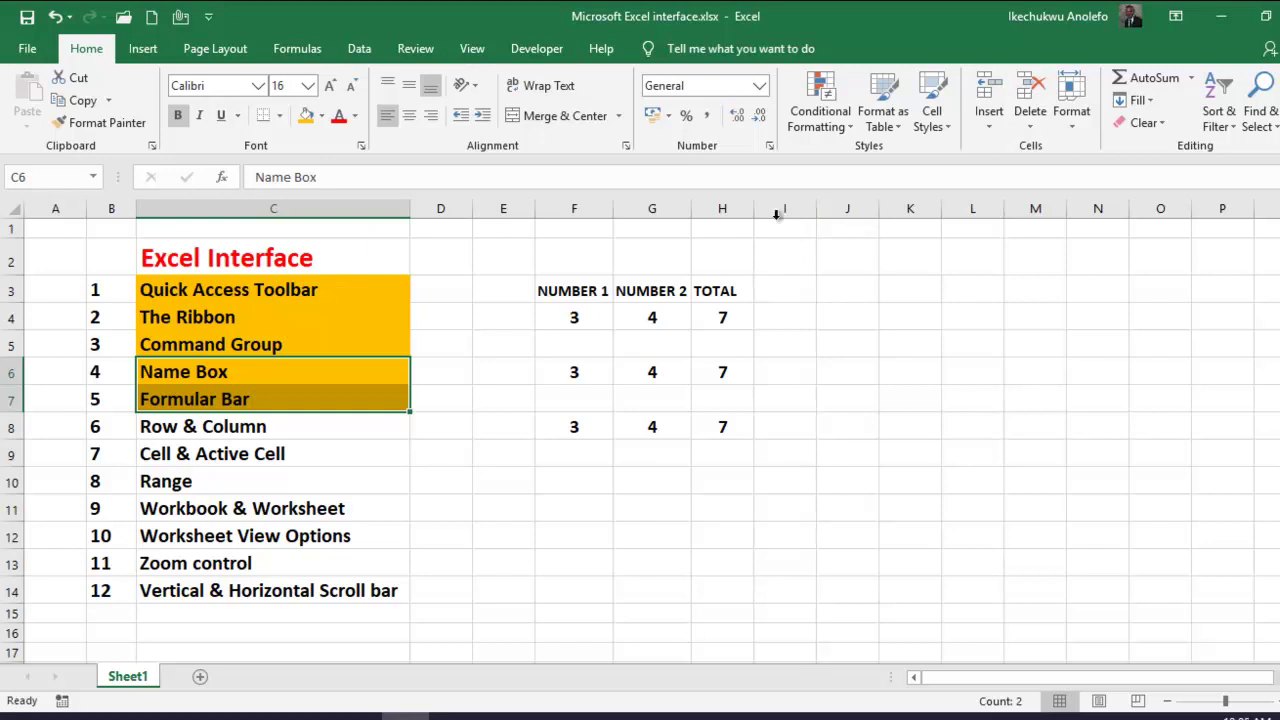
Step: Select column I and row 7 in turn, and fill the whole of column I with orange
click(775, 208)
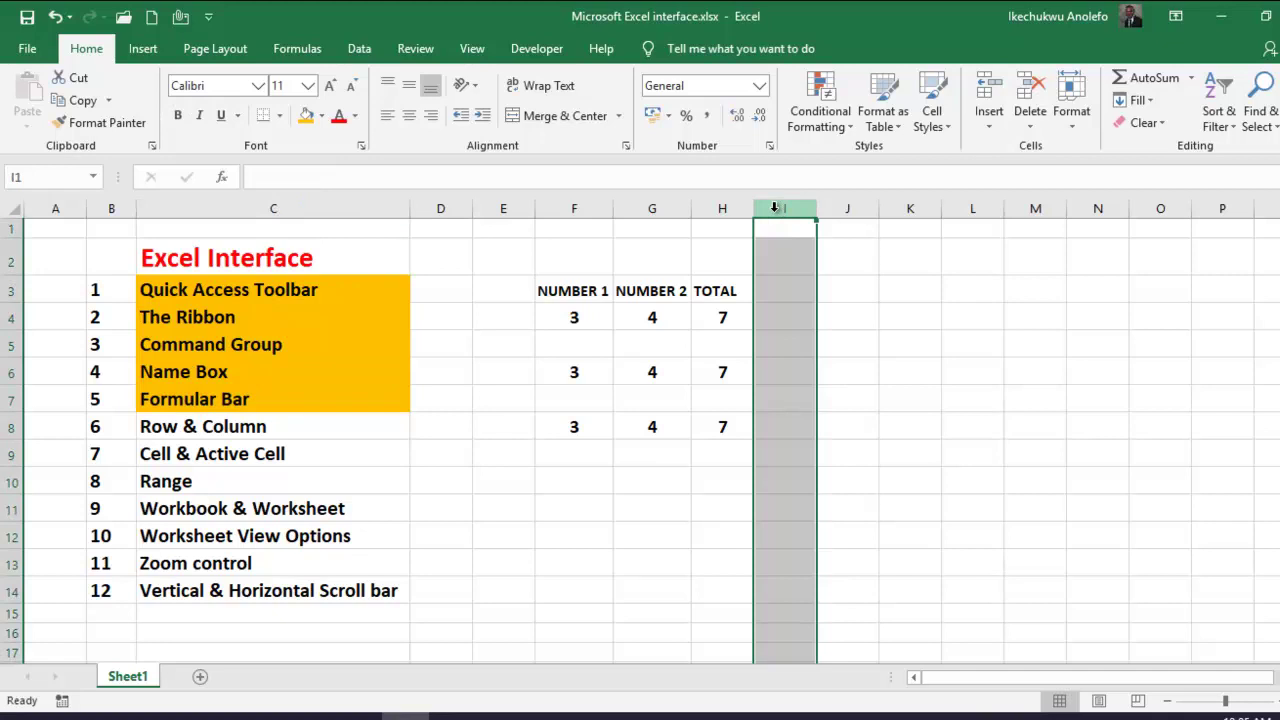
click(8, 399)
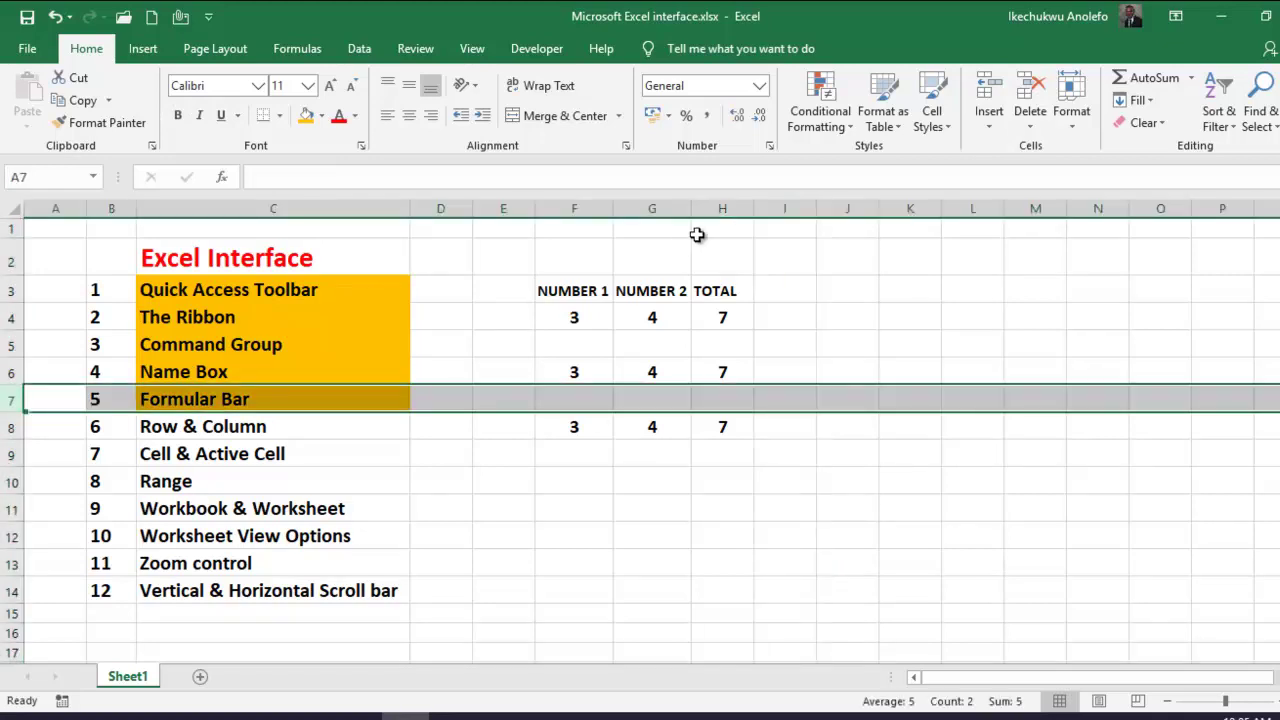
click(786, 208)
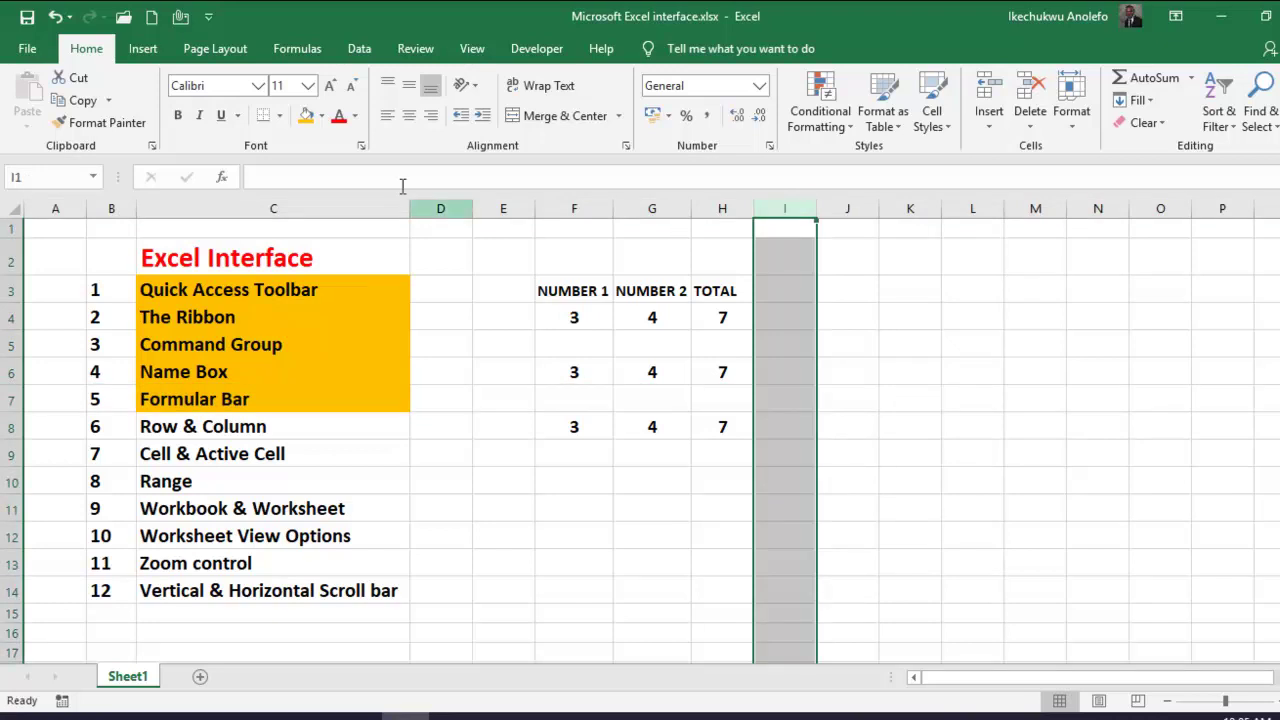
click(306, 116)
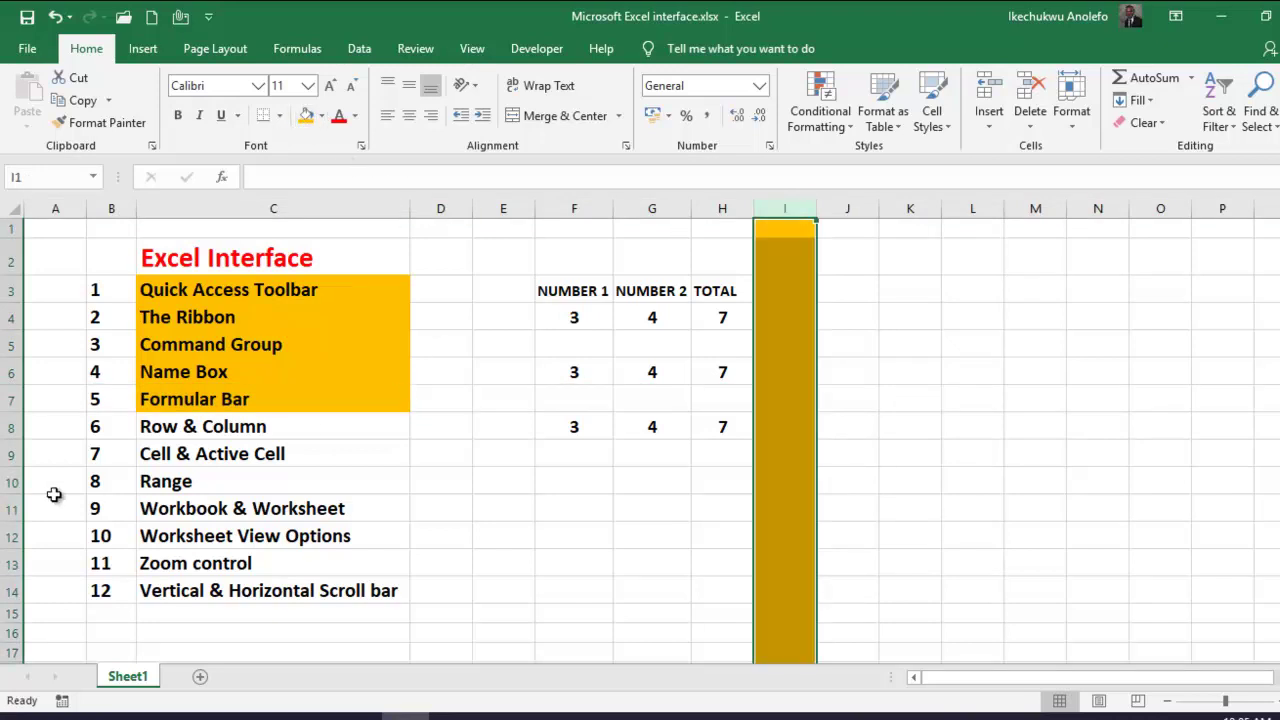
Step: Fill all of row 7 with light green and its intersection with column I, cell I7, with black
click(10, 400)
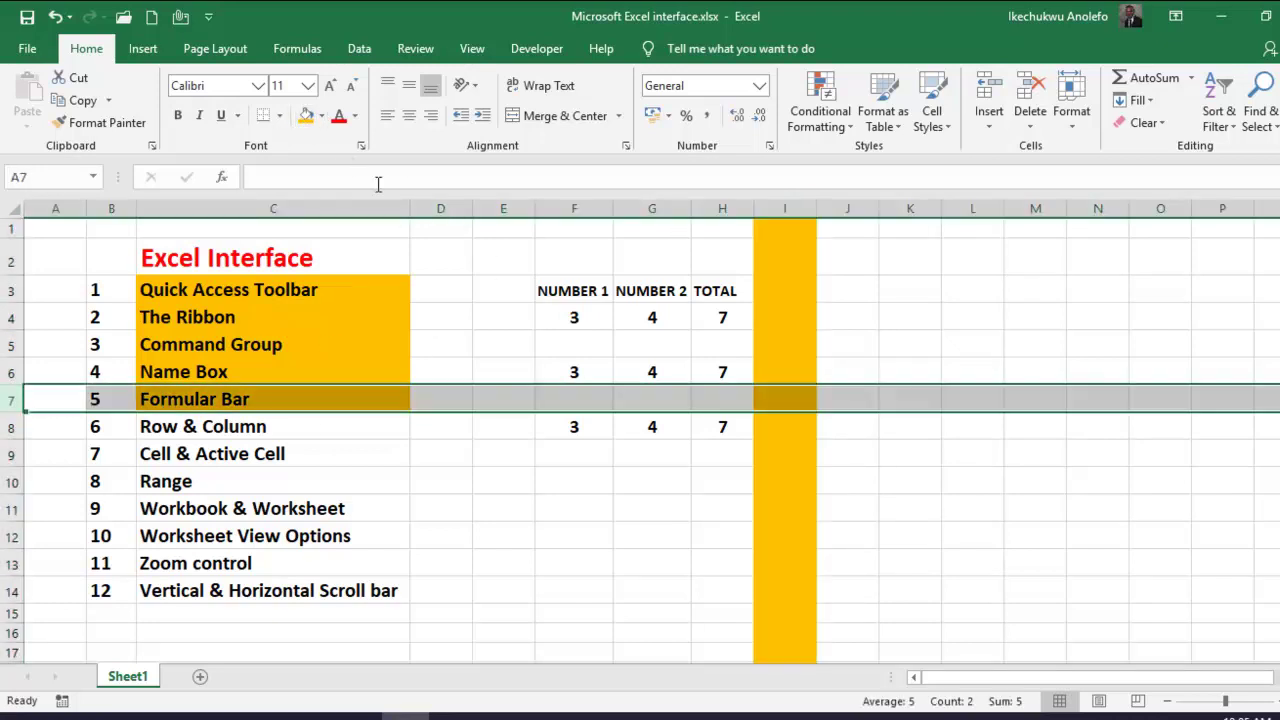
click(322, 116)
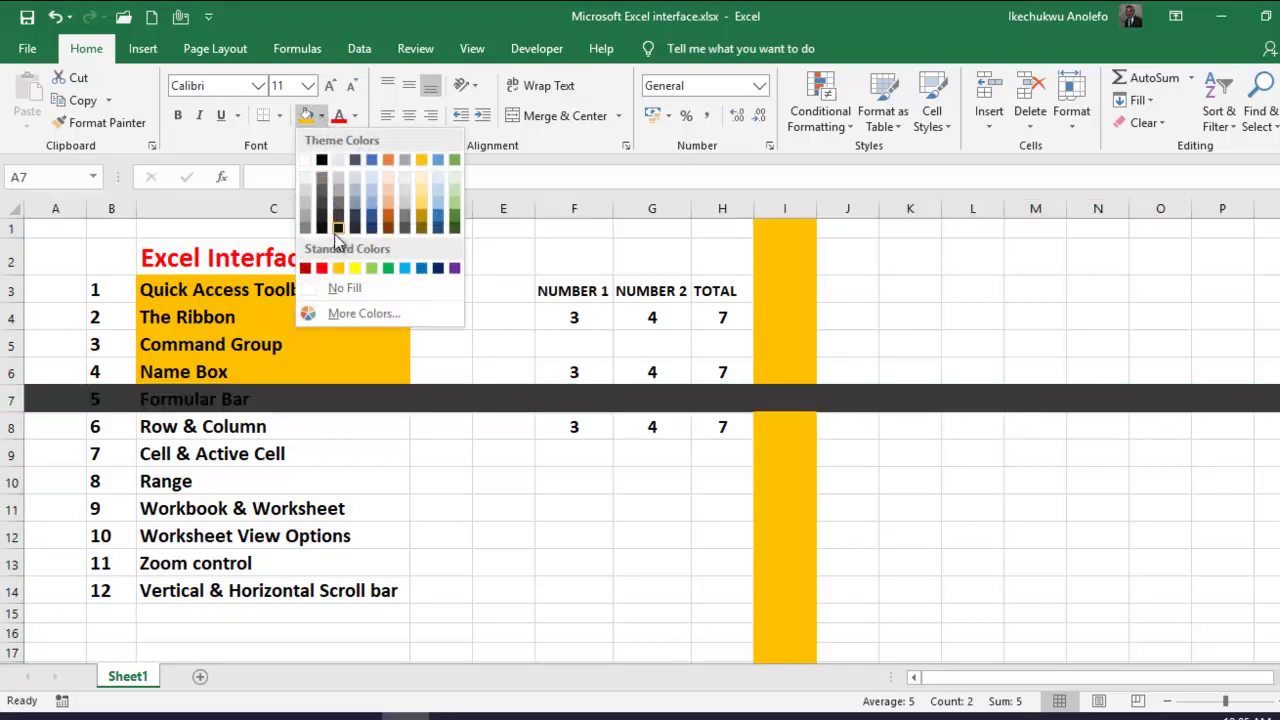
click(380, 277)
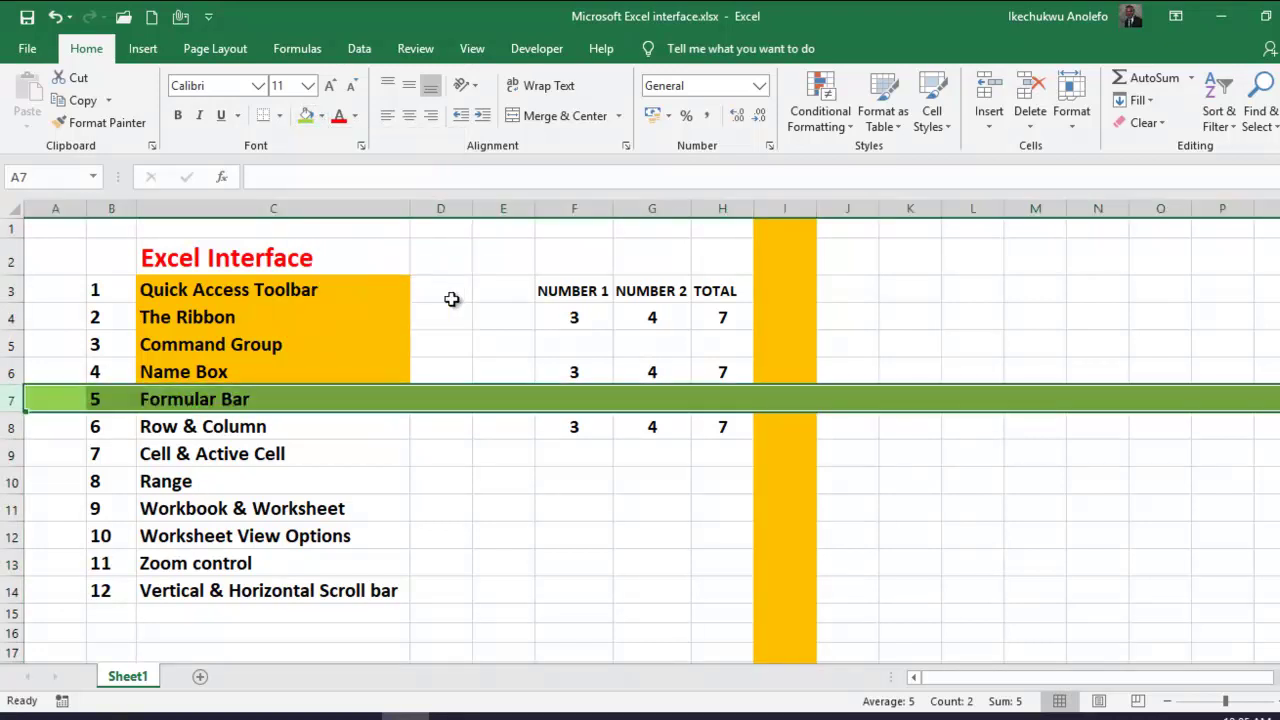
click(790, 400)
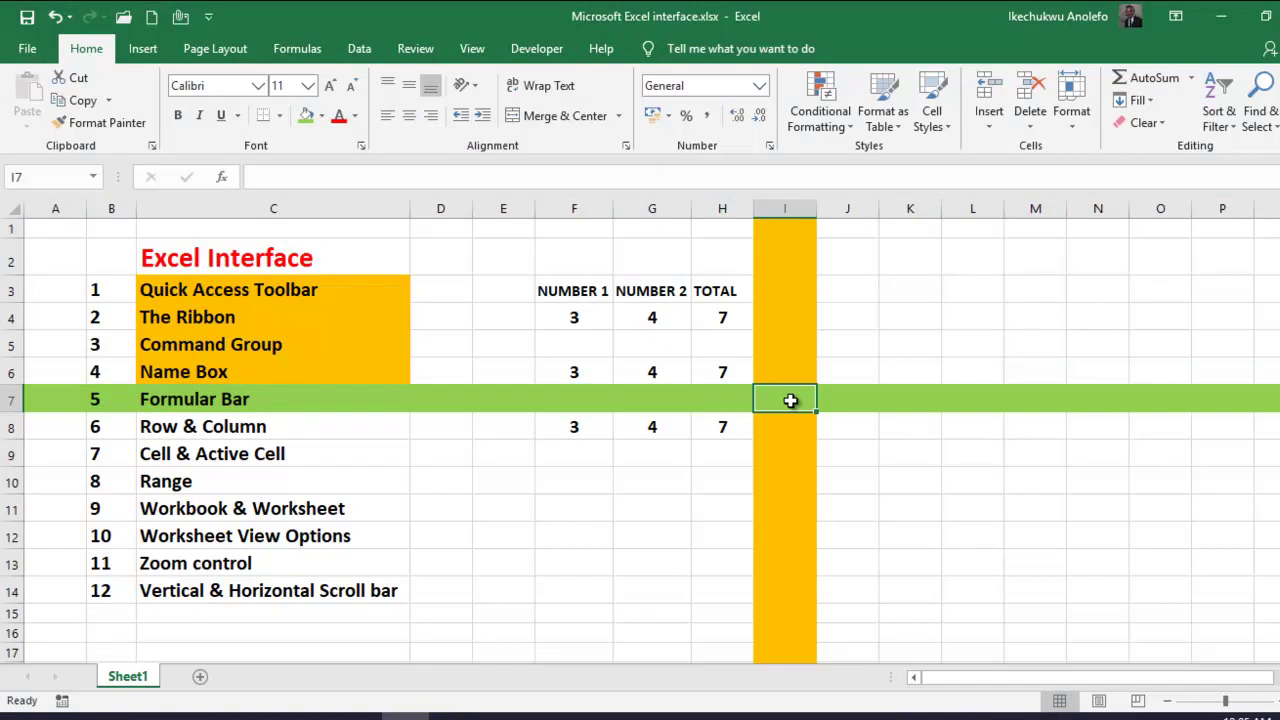
click(322, 116)
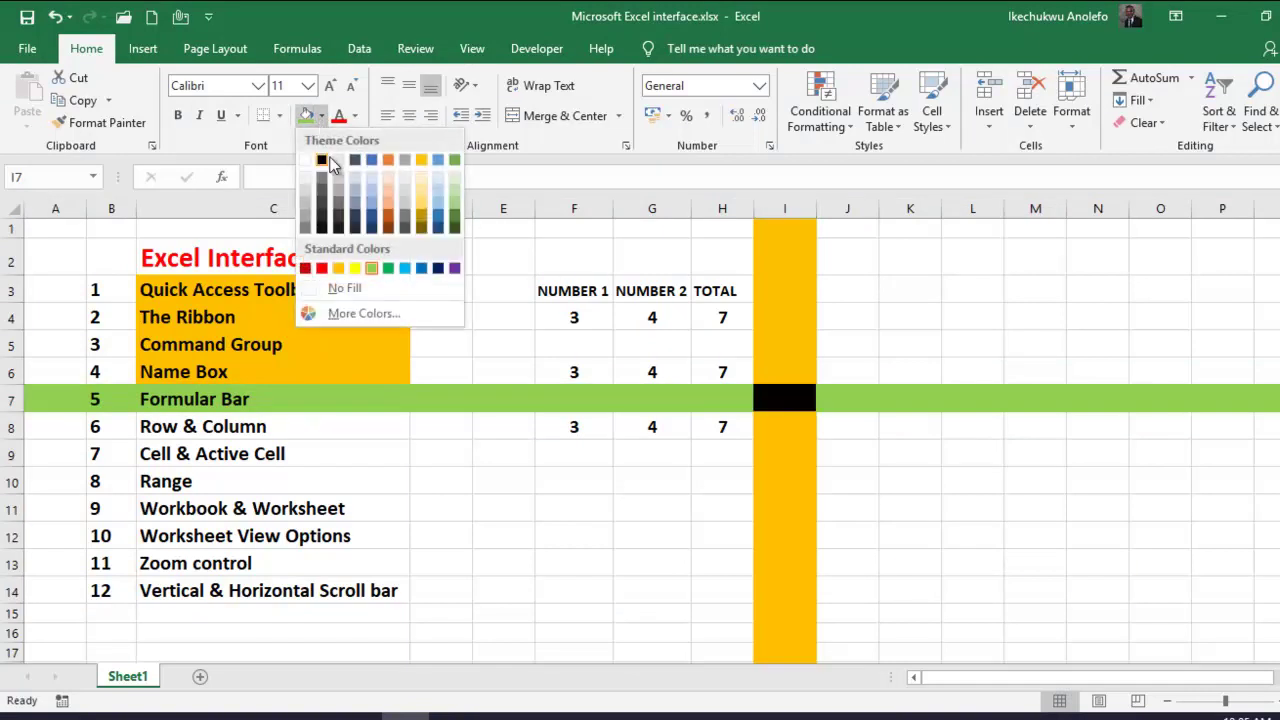
click(324, 161)
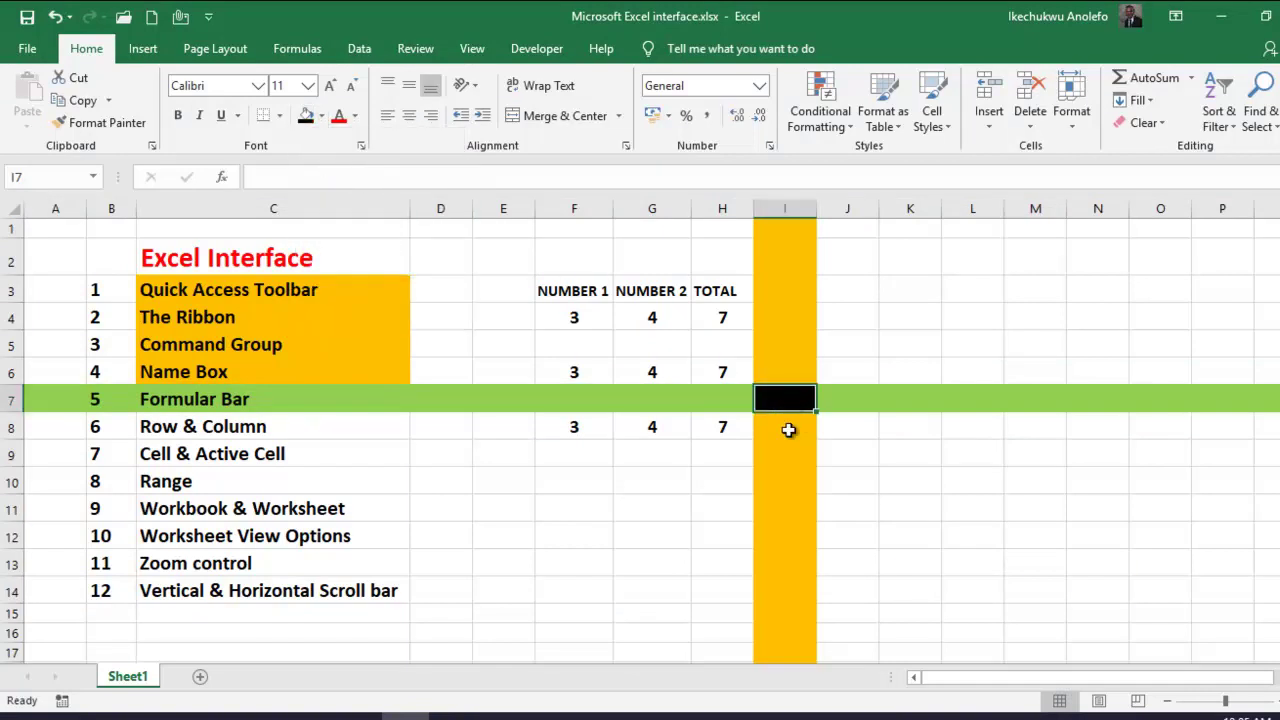
Step: Examine other row and column intersections by selecting single cells around the grid, including K3, M5, E9, K4 and L4
click(870, 316)
click(934, 289)
click(1060, 291)
click(1045, 345)
click(1030, 483)
click(840, 535)
click(450, 505)
click(490, 458)
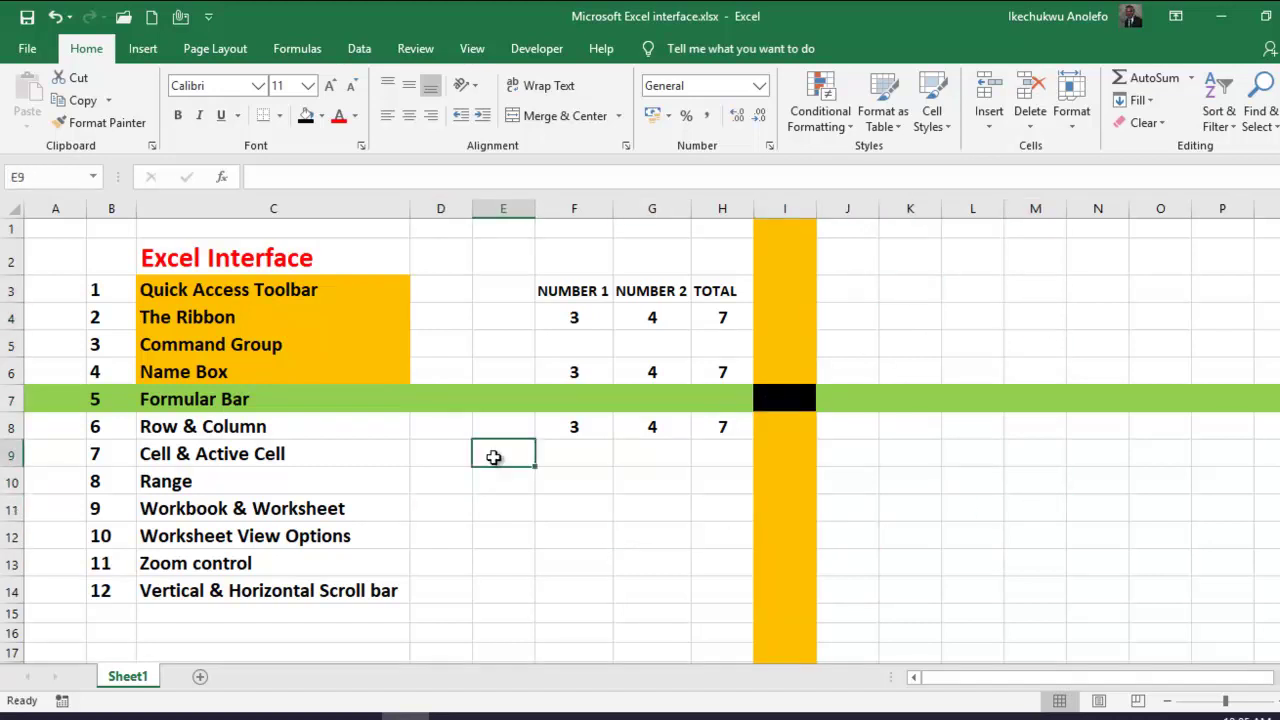
click(978, 350)
click(905, 342)
click(903, 320)
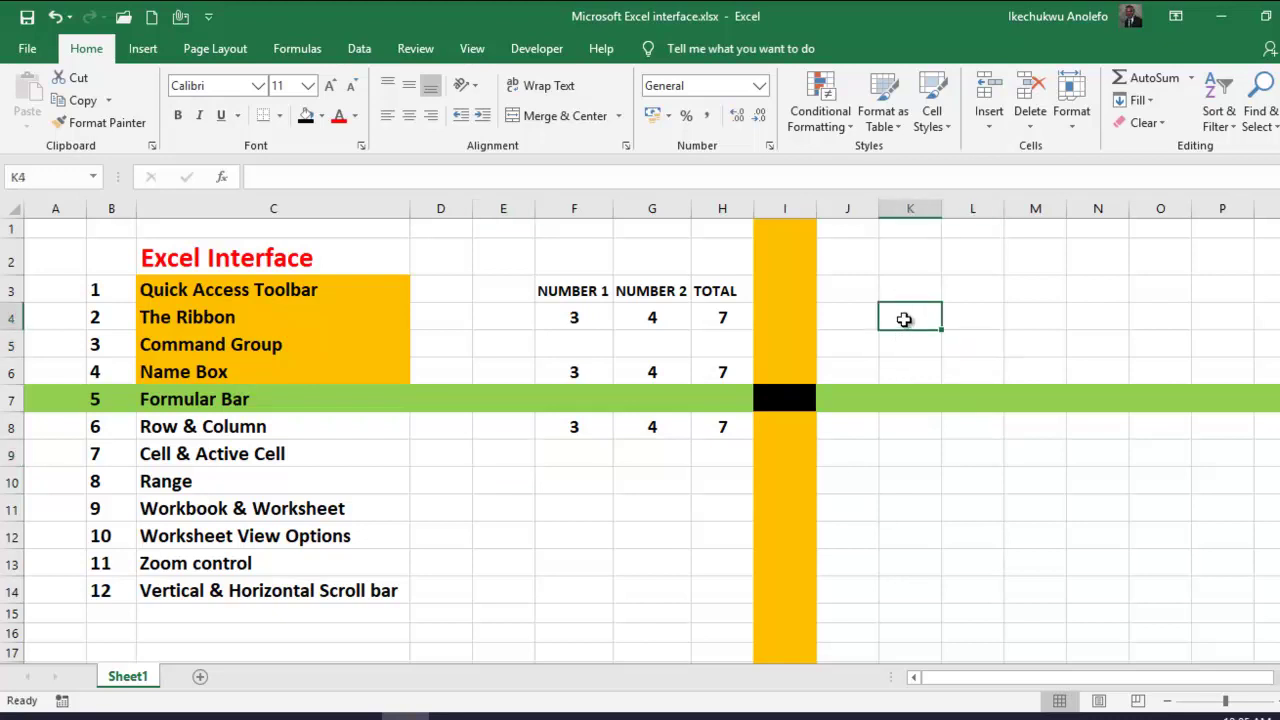
click(860, 290)
click(860, 263)
click(980, 315)
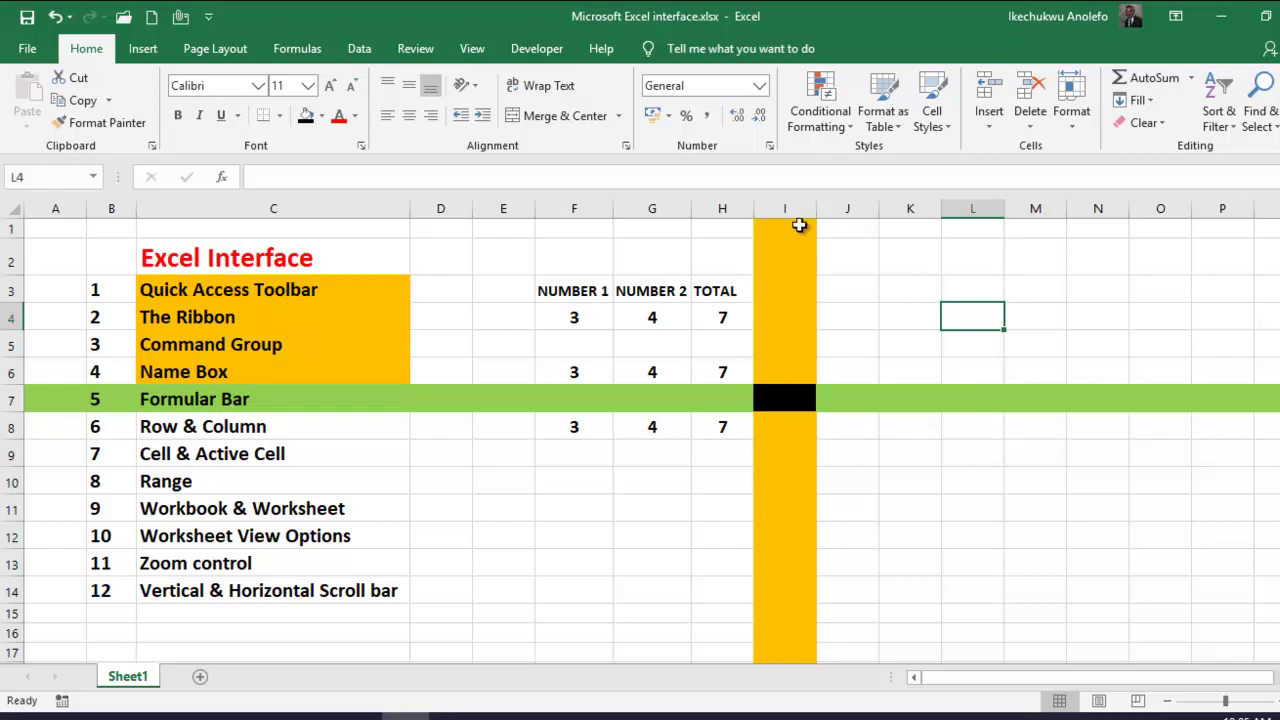
Step: Remove the fill colour from column I and row 7
click(798, 209)
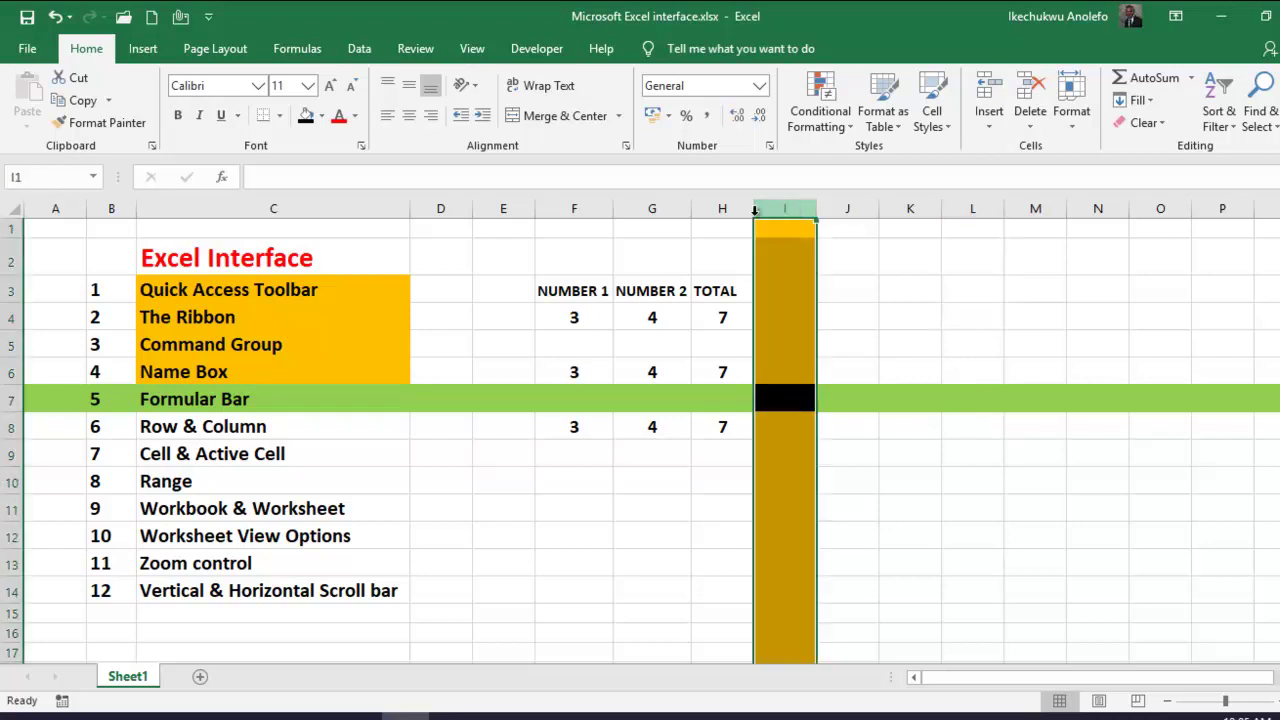
click(321, 116)
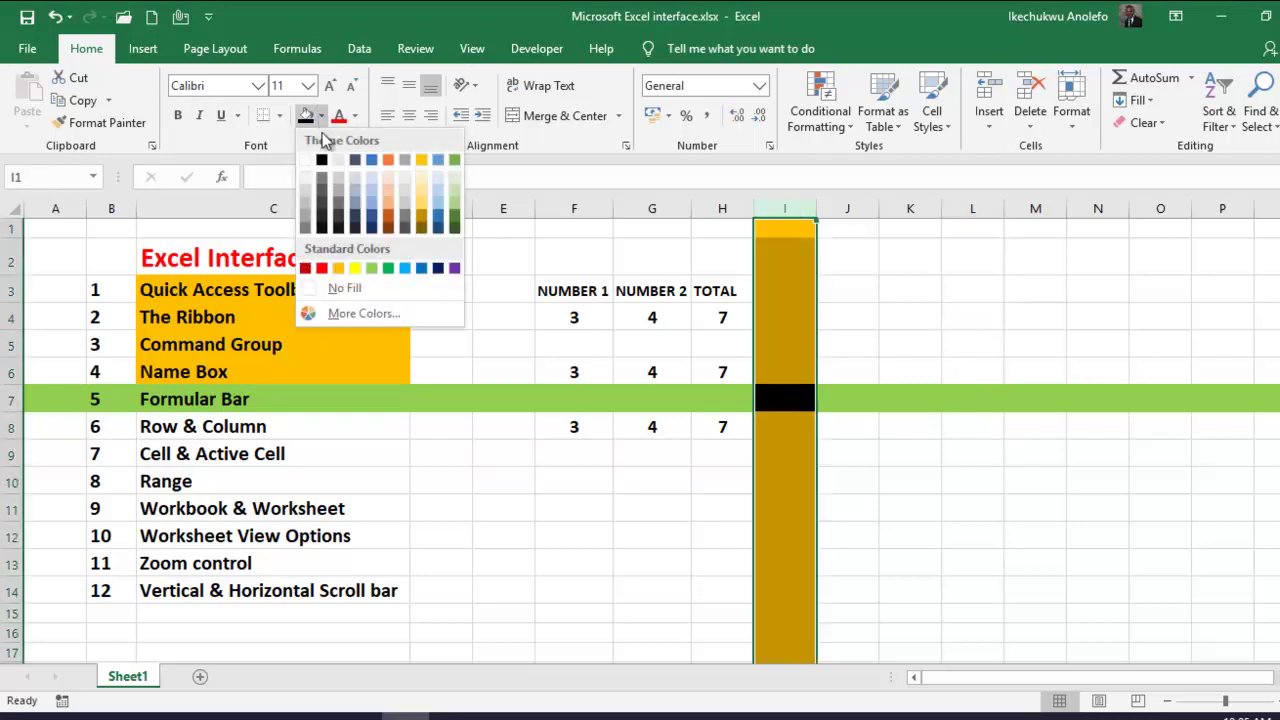
click(346, 289)
click(17, 397)
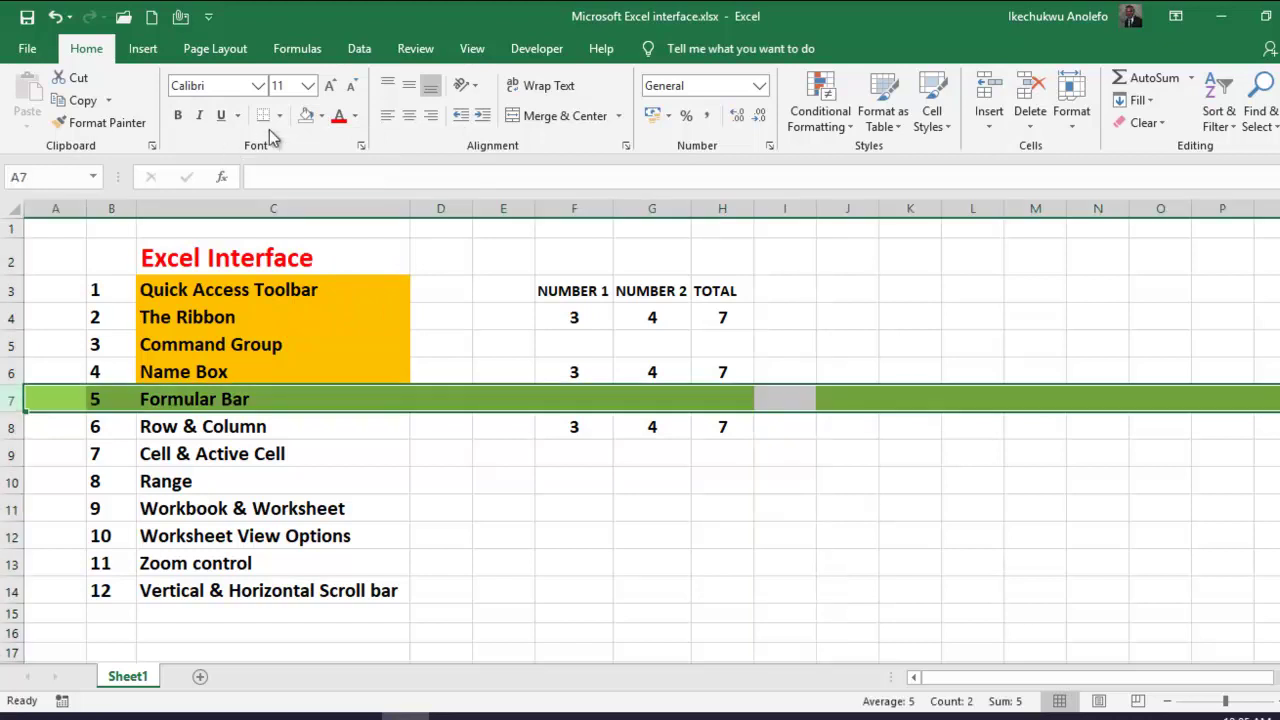
click(306, 118)
click(764, 405)
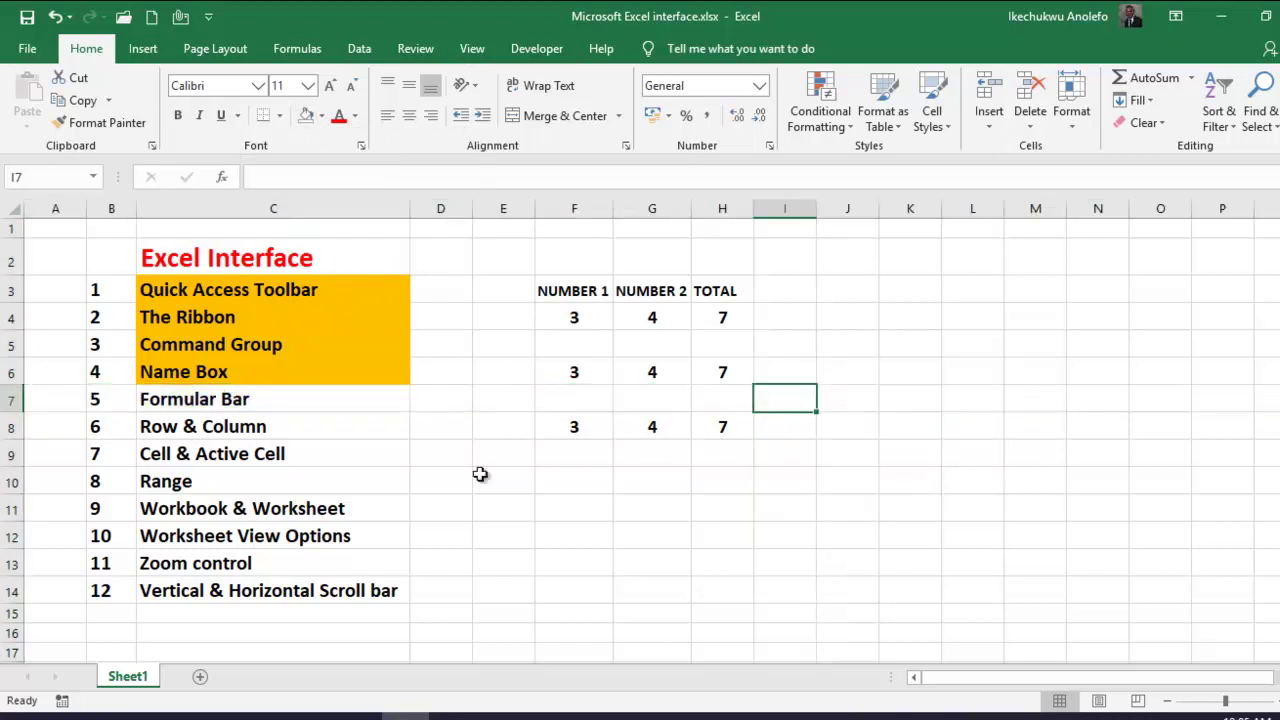
Step: Fill the Formular Bar and Row & Column entries in cells C7:C8 with the orange theme colour
click(236, 400)
drag(236, 400, 234, 426)
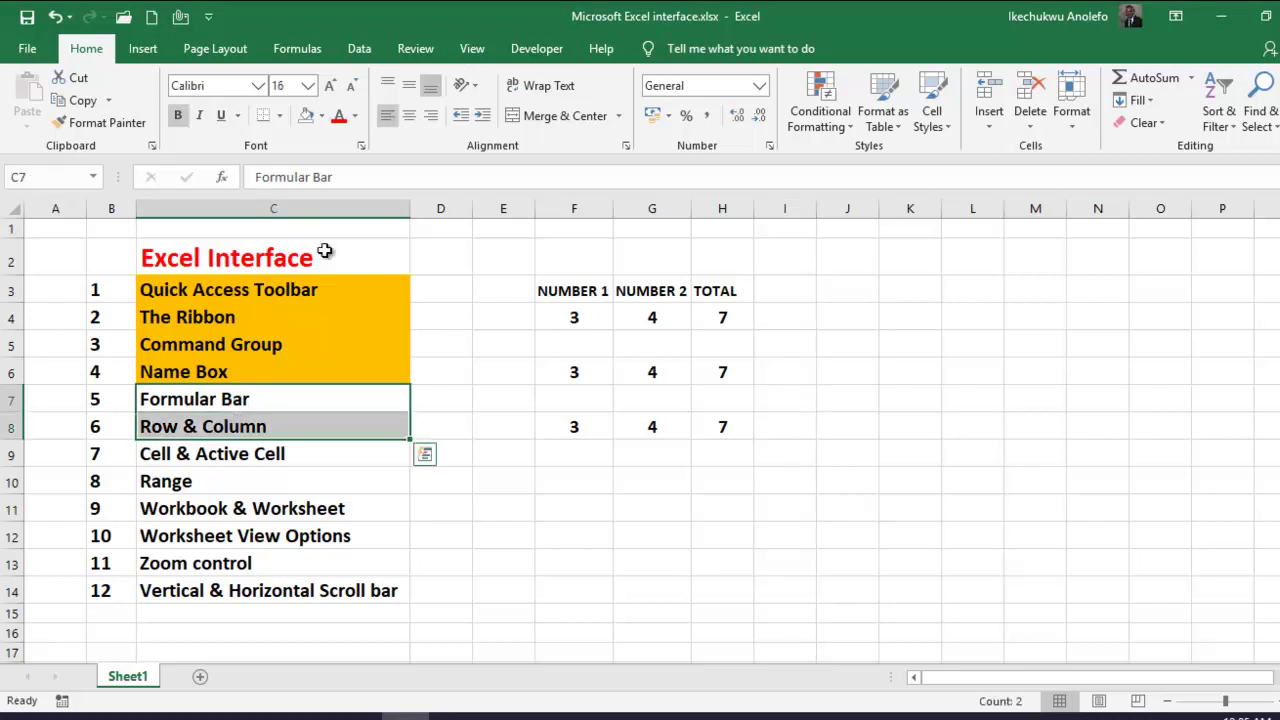
click(322, 118)
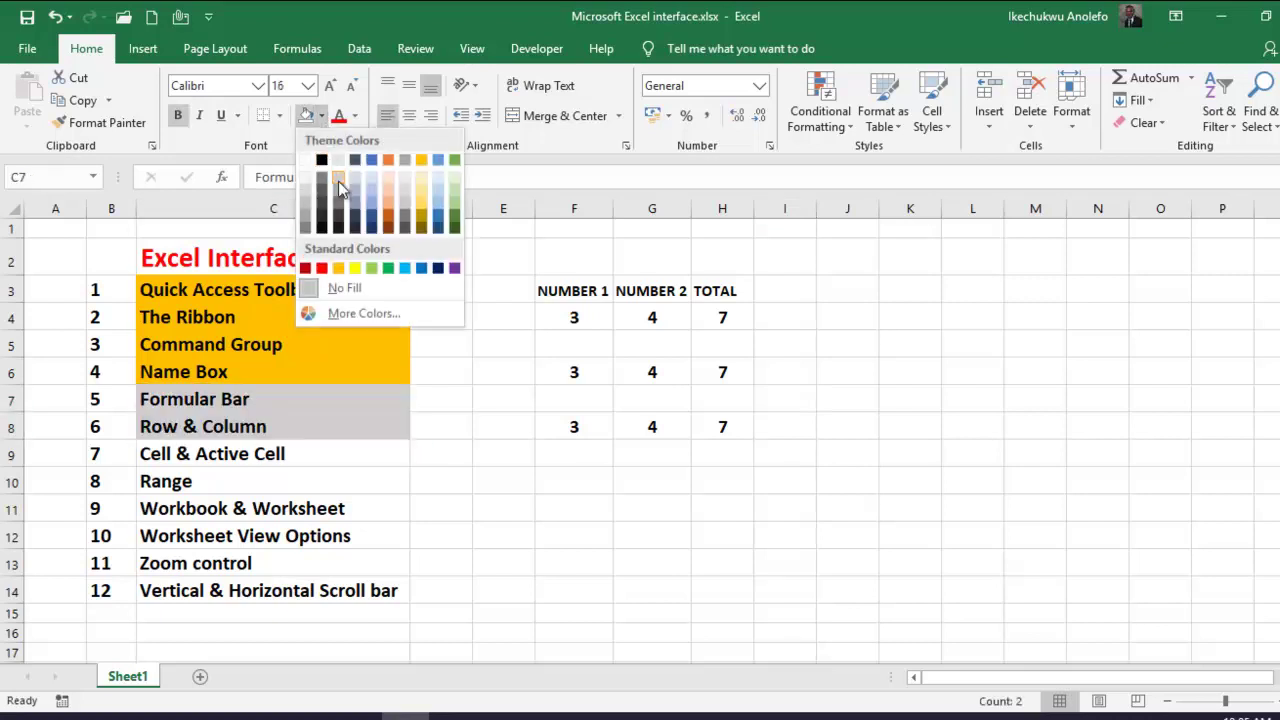
click(386, 157)
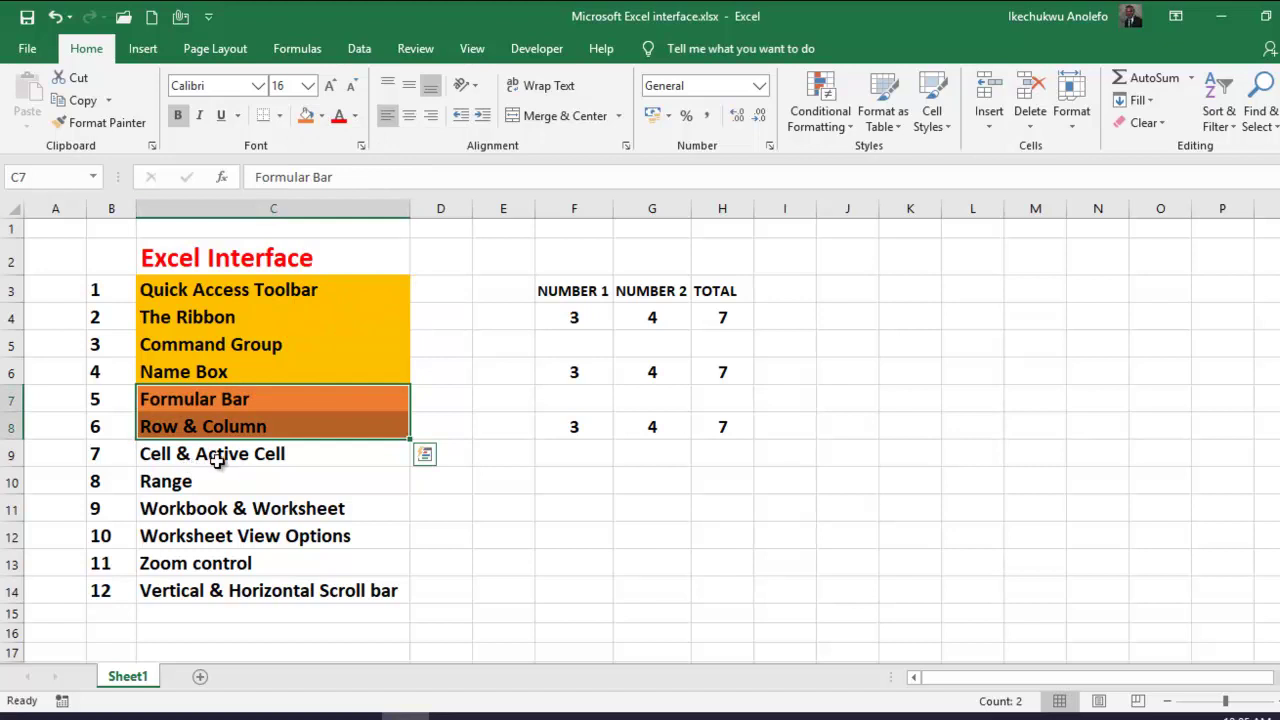
Step: Examine individual worksheet cells by selecting I4, L2, K6, J10, G9 and E11 one after another
click(786, 321)
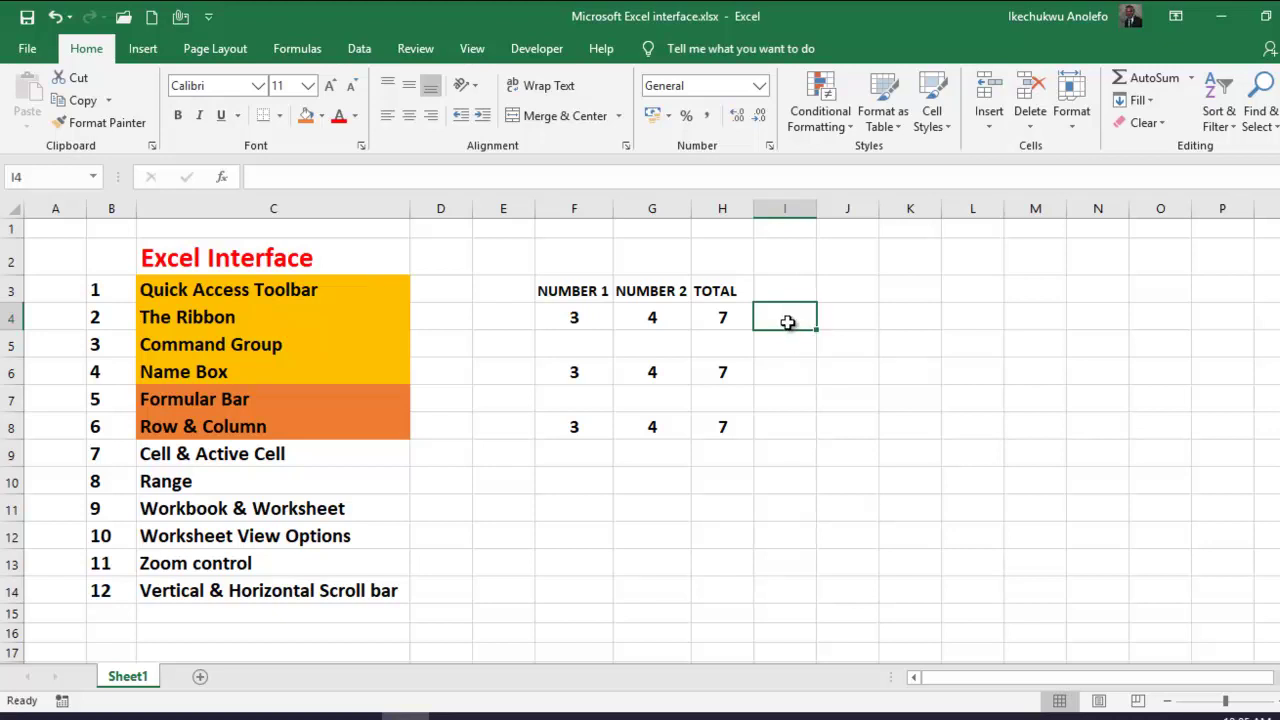
click(966, 257)
click(940, 372)
click(847, 480)
click(652, 453)
click(503, 508)
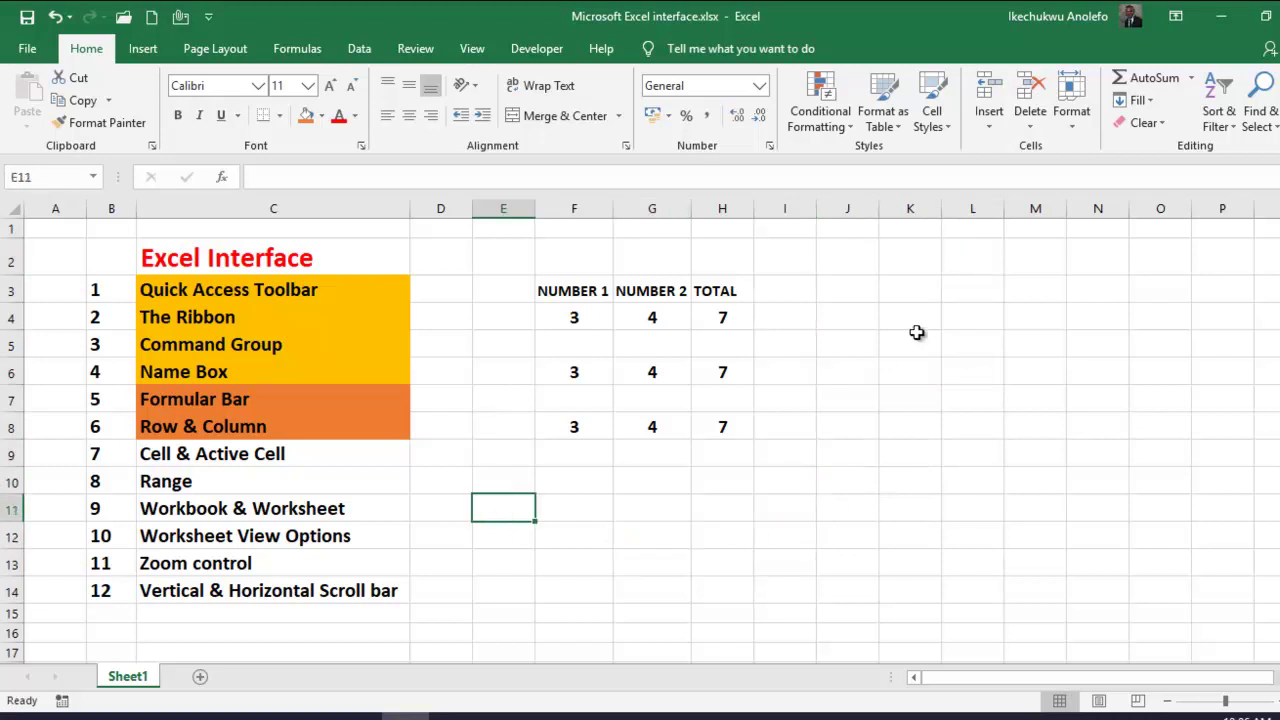
Step: Examine how the active cell is marked at I5, G4, G5, G6 and F7, and select the Range entry in C10
click(792, 351)
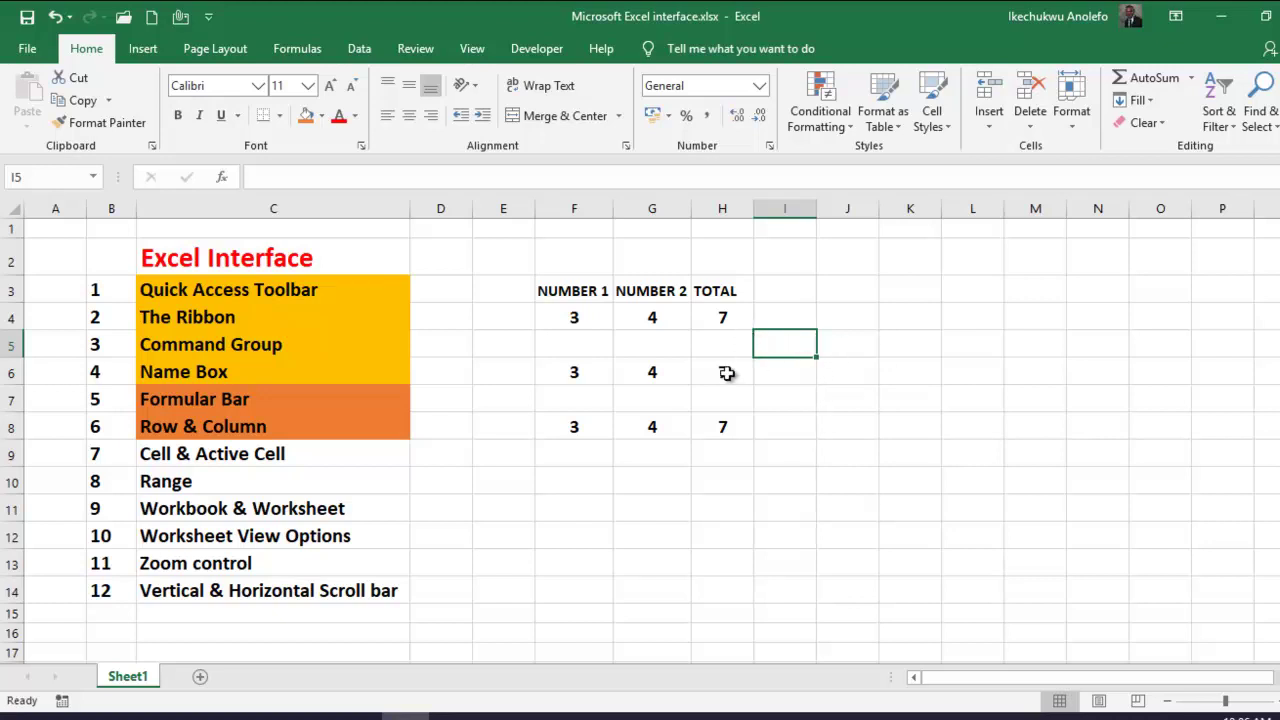
click(651, 317)
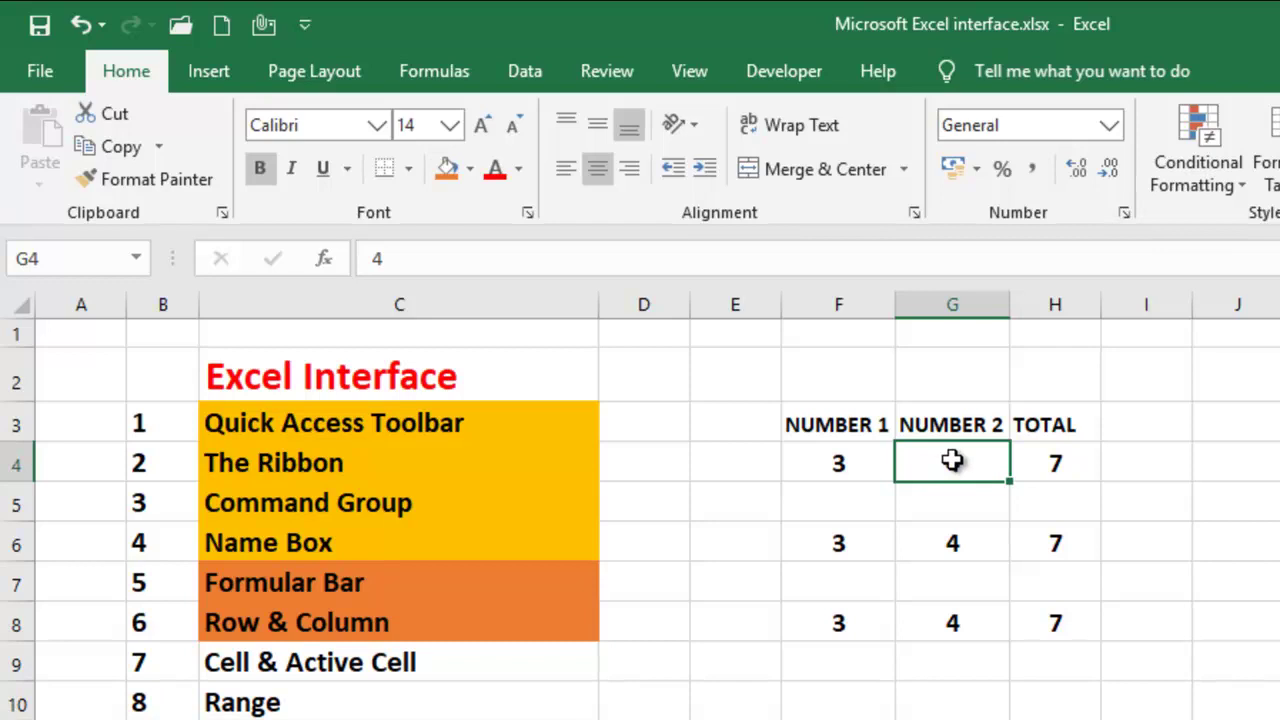
click(966, 512)
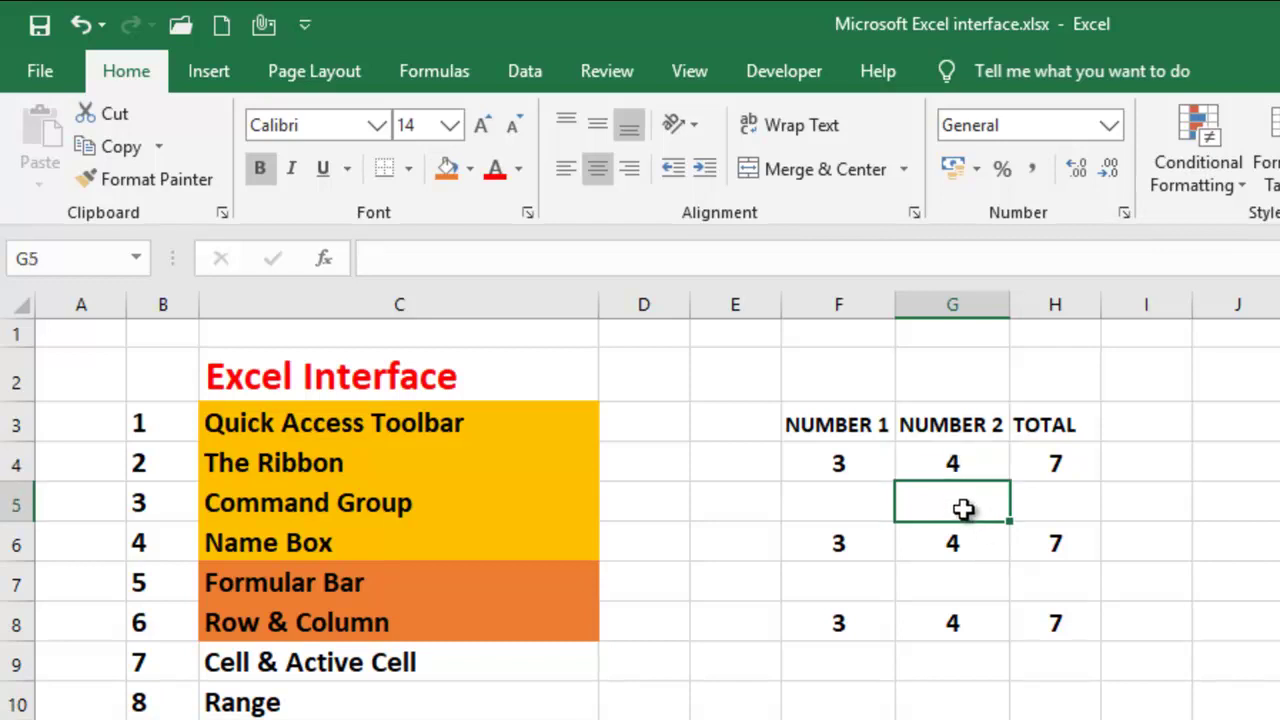
click(949, 550)
click(820, 598)
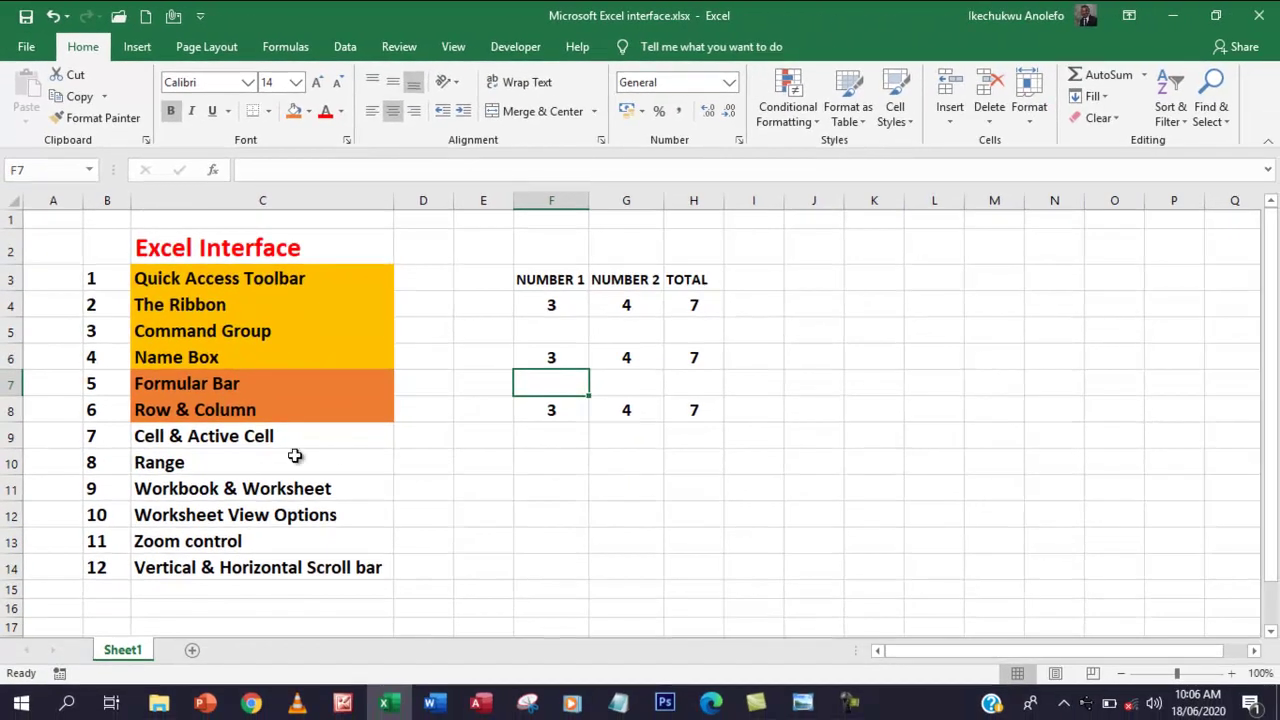
click(165, 461)
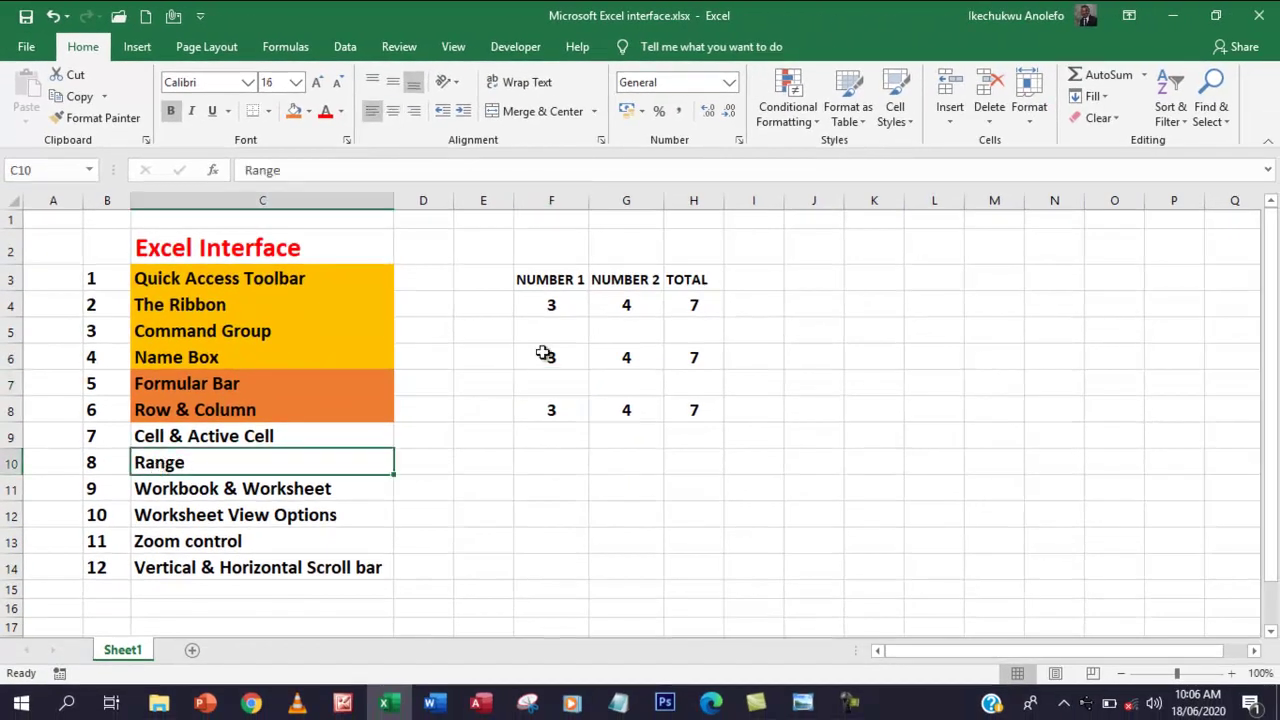
Step: Examine what a range is by selecting F4:H8, viewing its available commands, and selecting the same block again
click(551, 305)
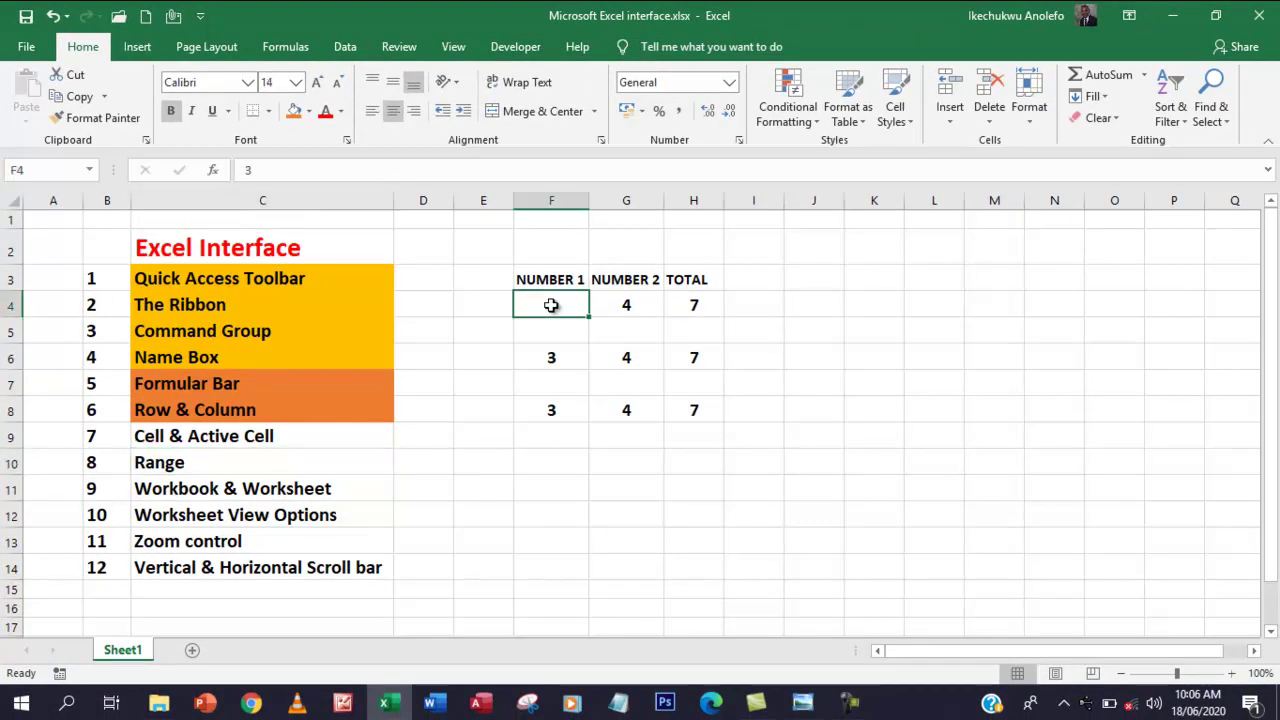
drag(550, 307, 693, 414)
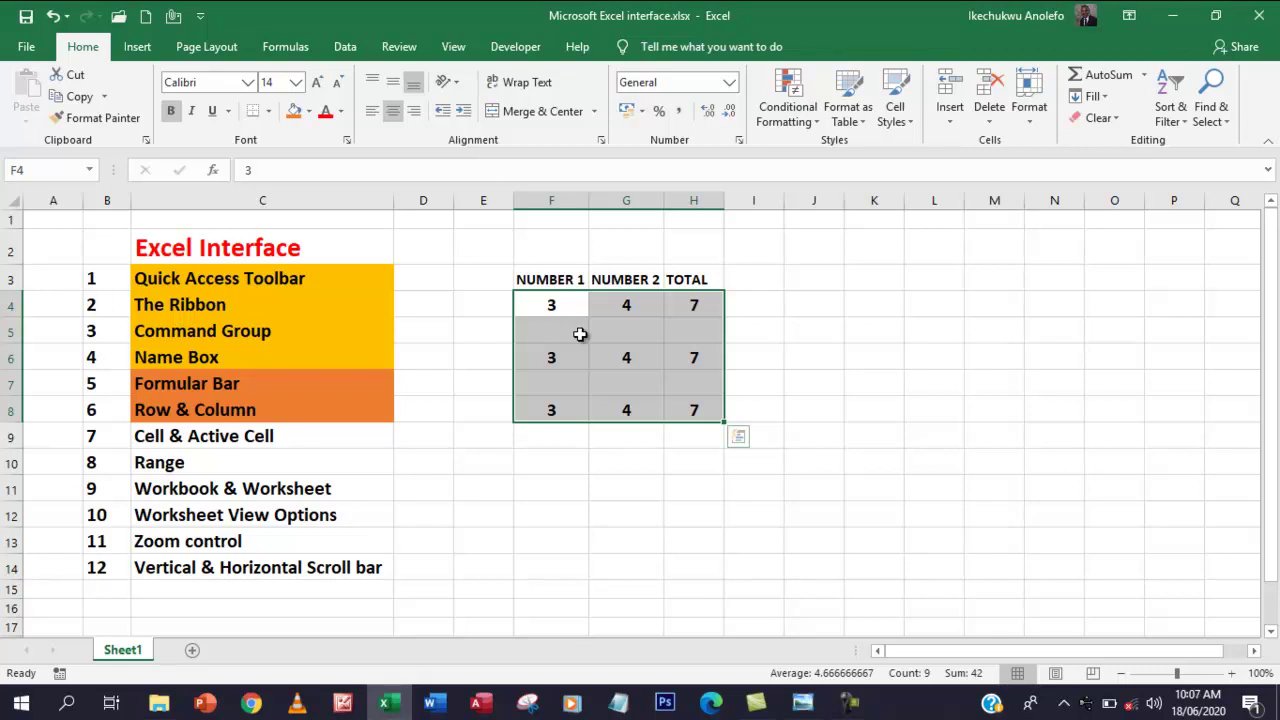
right_click(632, 340)
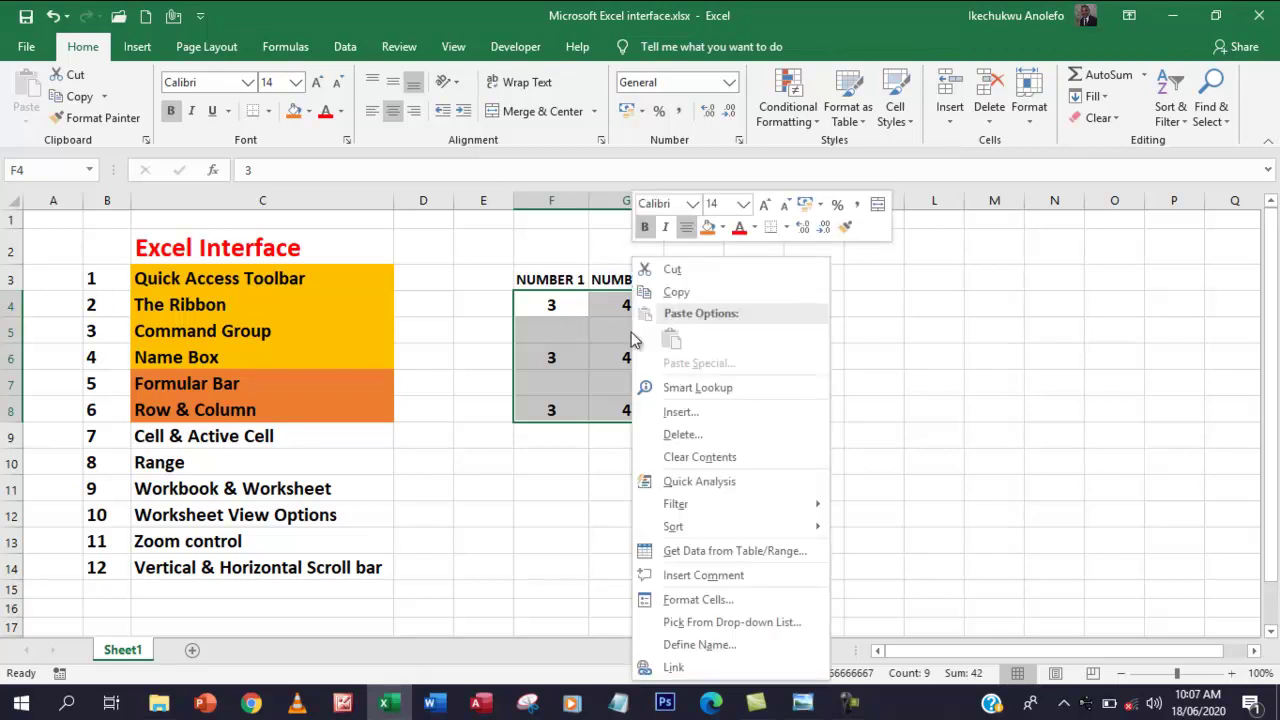
click(486, 395)
click(530, 380)
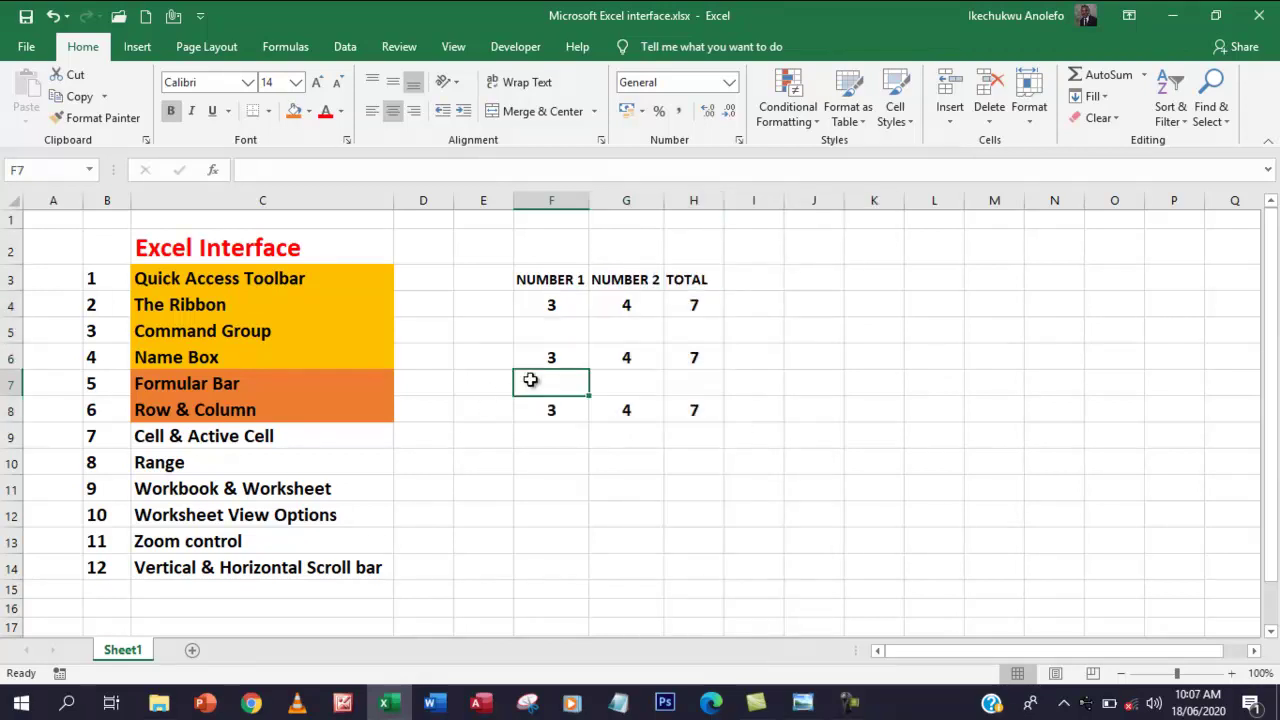
drag(551, 306, 678, 410)
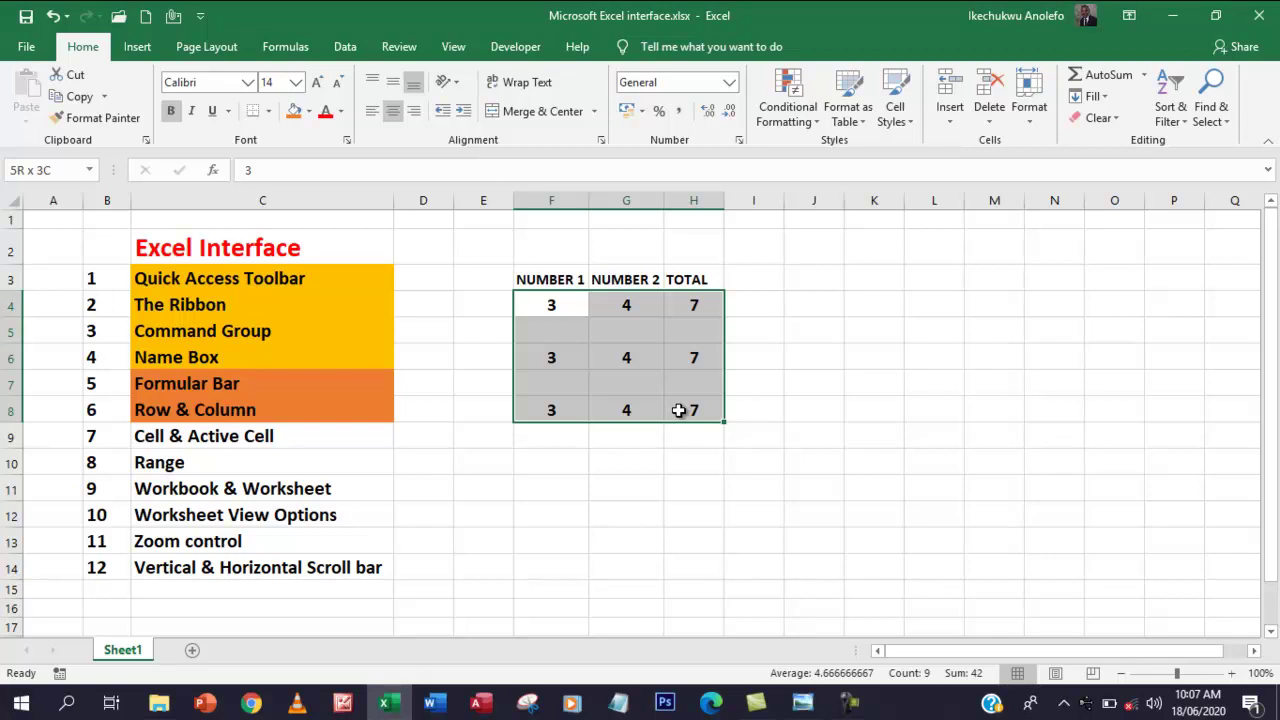
Step: Fill the Cell & Active Cell and Range entries in C9:C10 with orange, and select the Workbook & Worksheet entry
drag(177, 437, 187, 461)
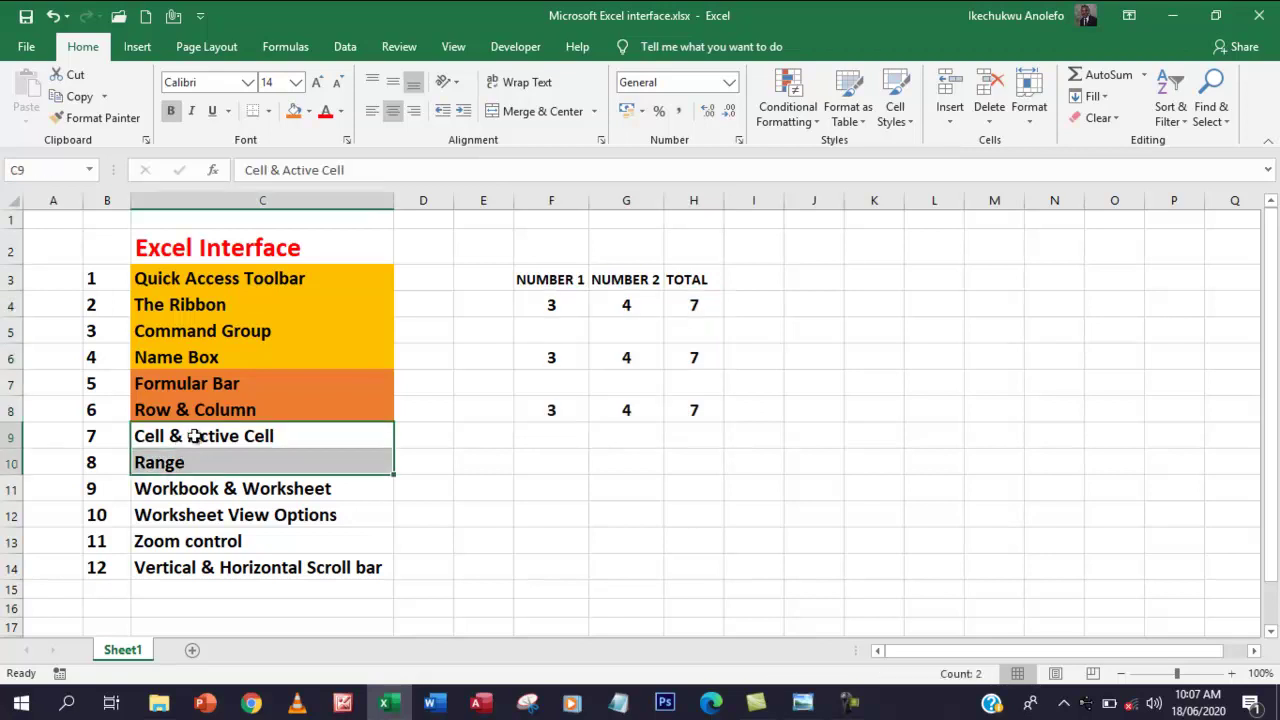
click(295, 112)
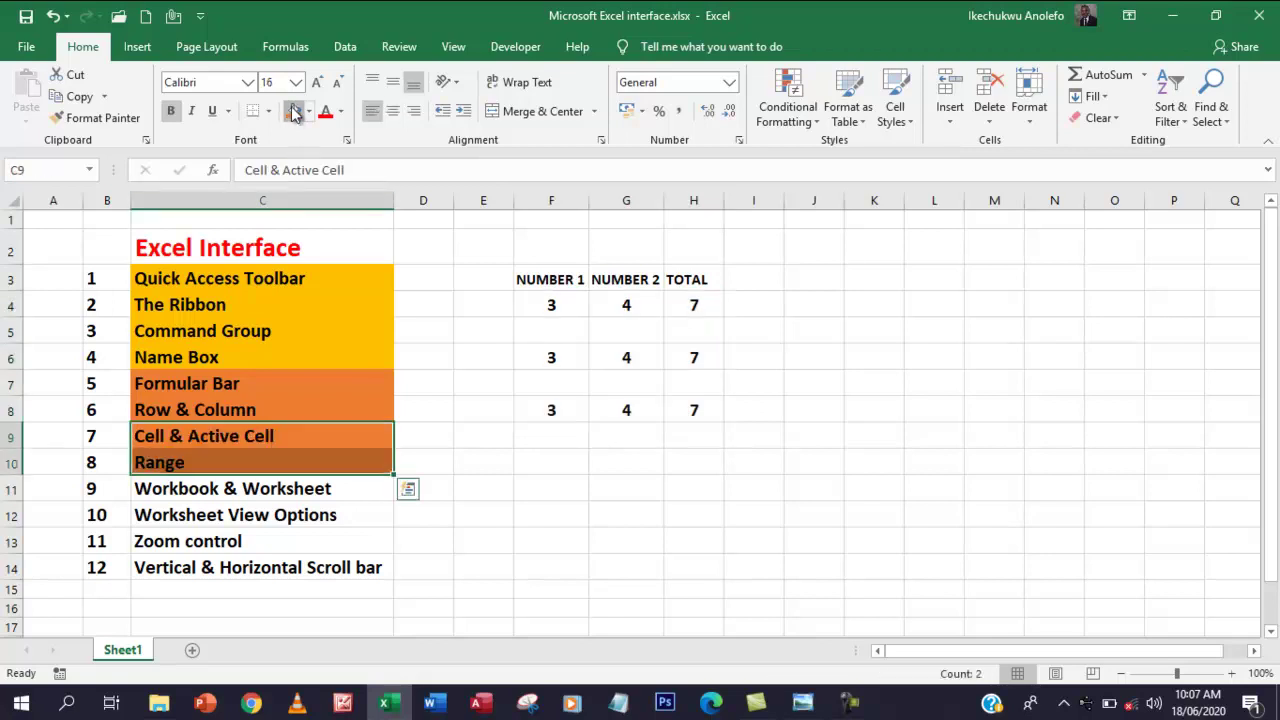
click(190, 496)
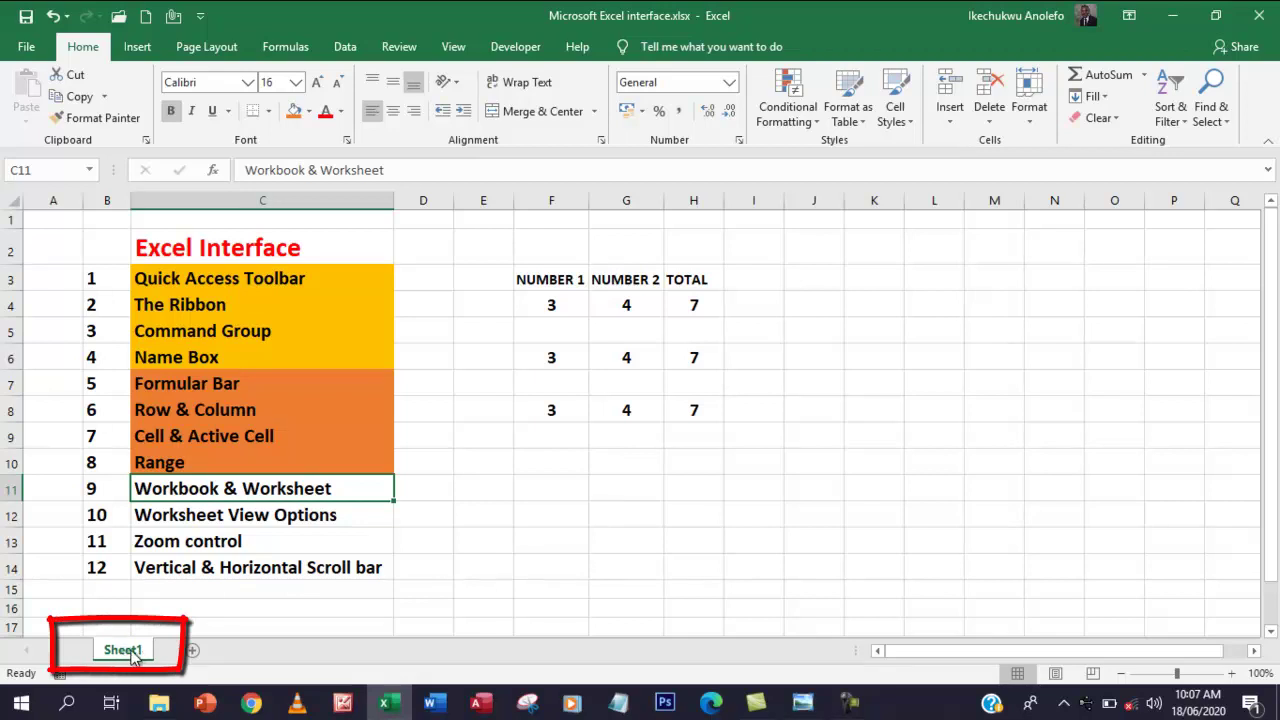
Step: Add four new blank worksheets to the workbook after Sheet1
click(194, 652)
click(255, 652)
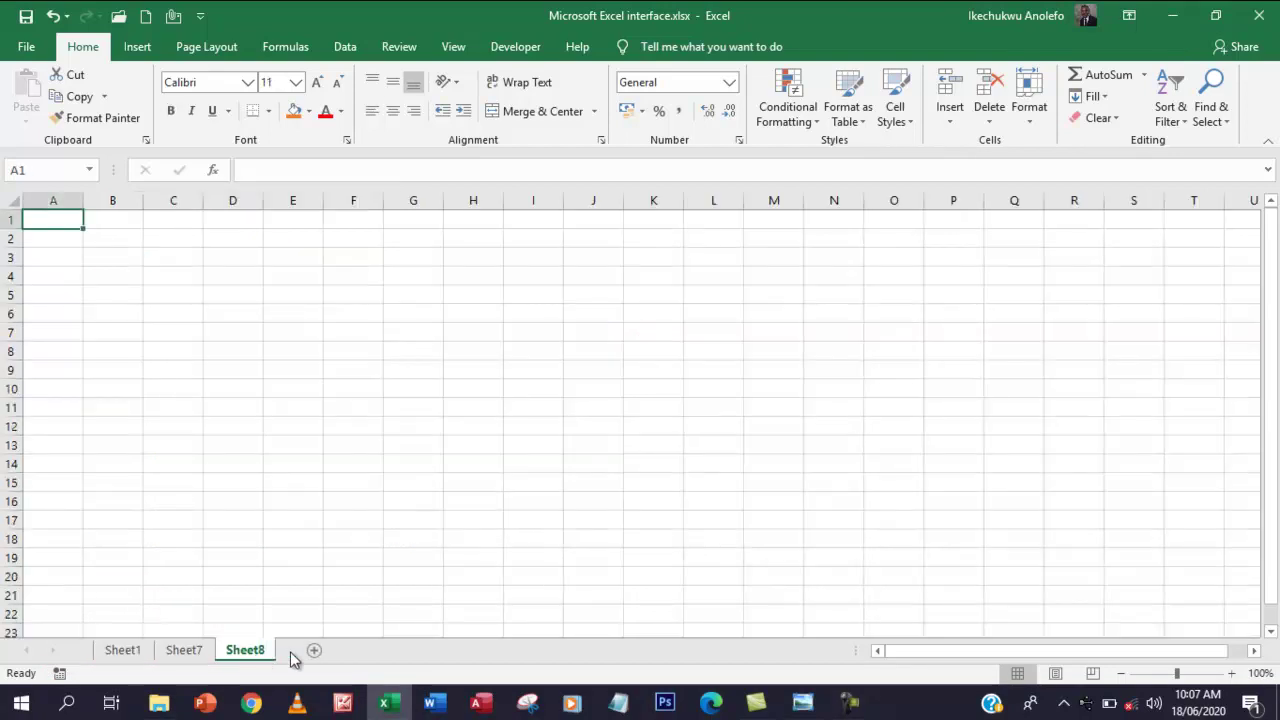
click(305, 650)
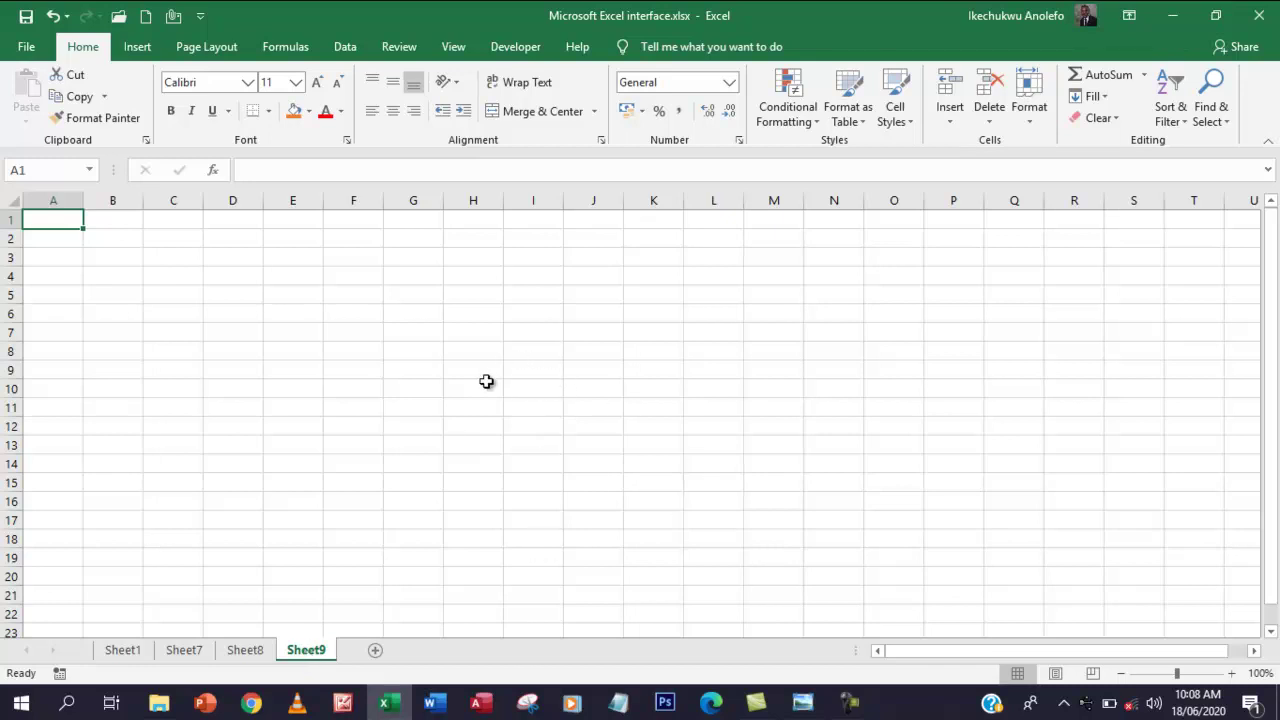
click(373, 655)
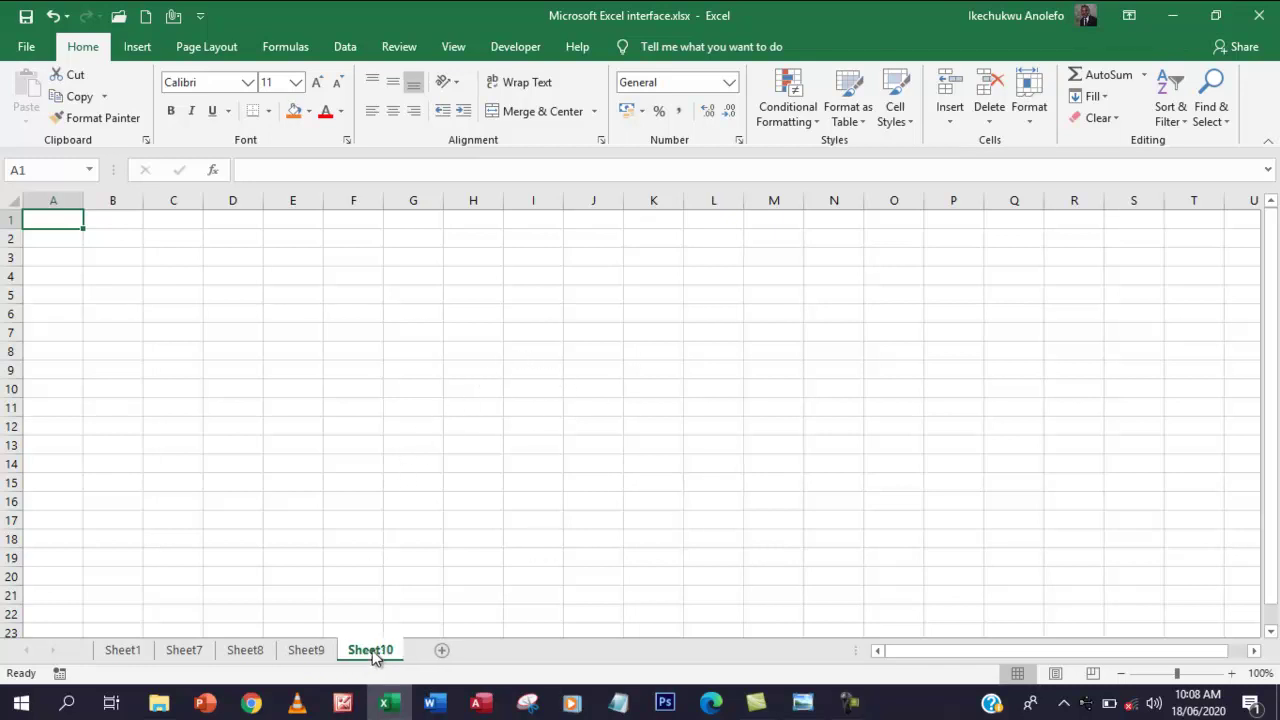
Step: Delete the worksheets Sheet10, Sheet9 and Sheet8 from the workbook
right_click(370, 652)
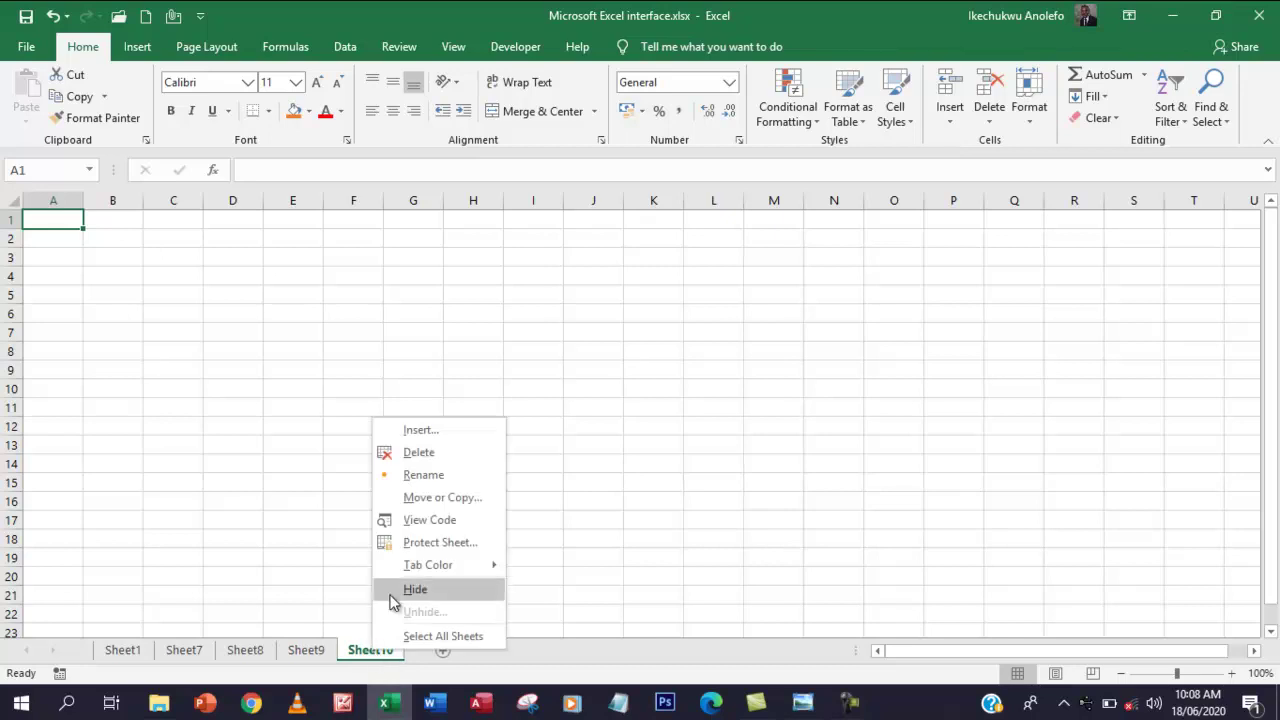
click(418, 452)
right_click(307, 652)
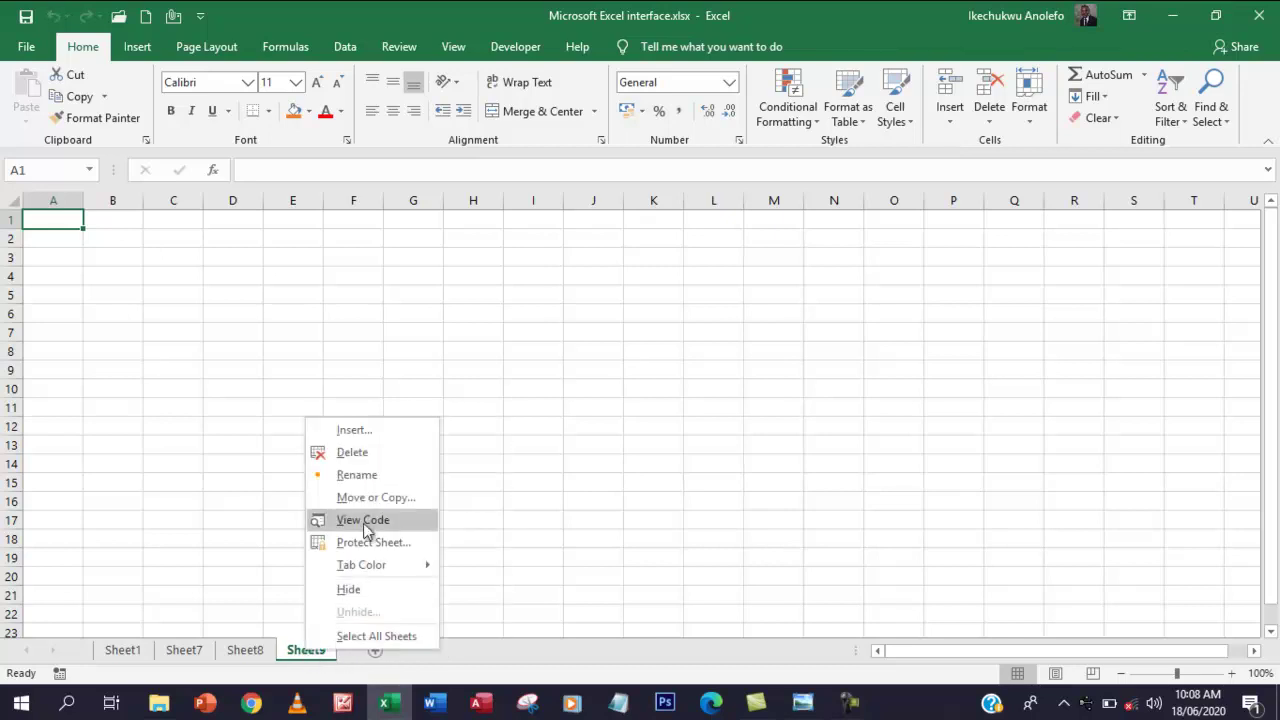
click(358, 452)
right_click(248, 652)
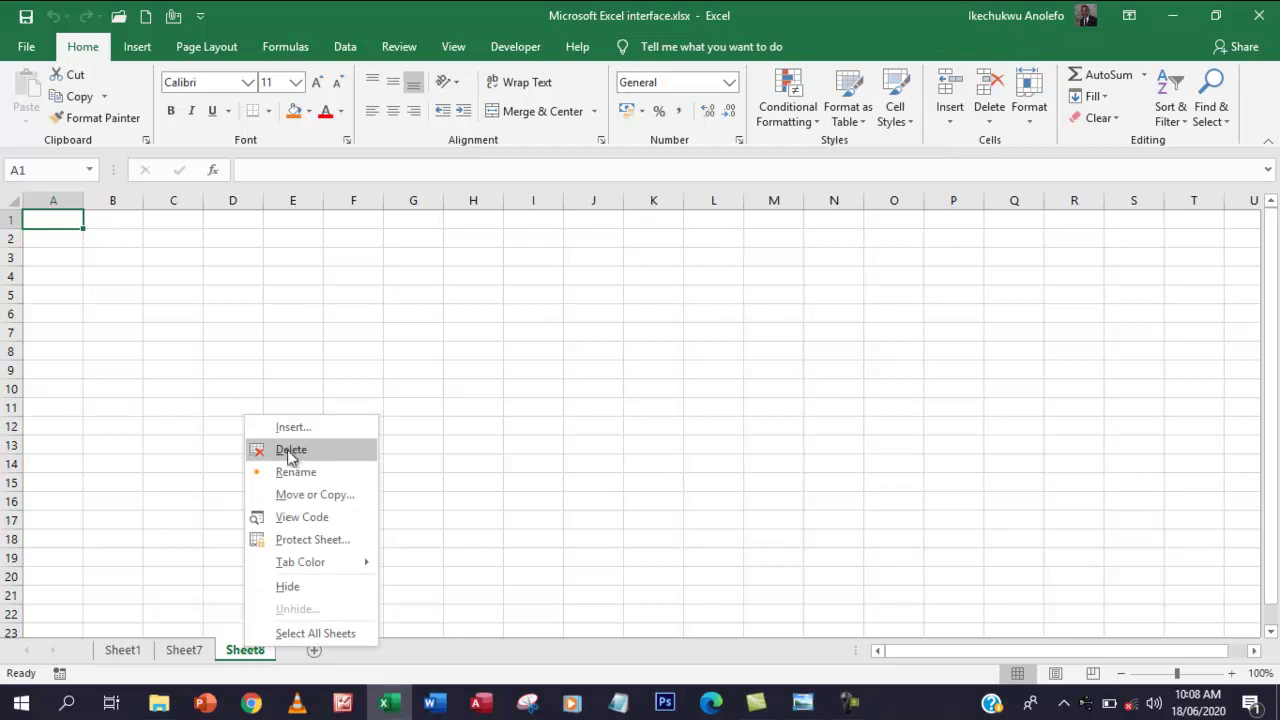
click(290, 450)
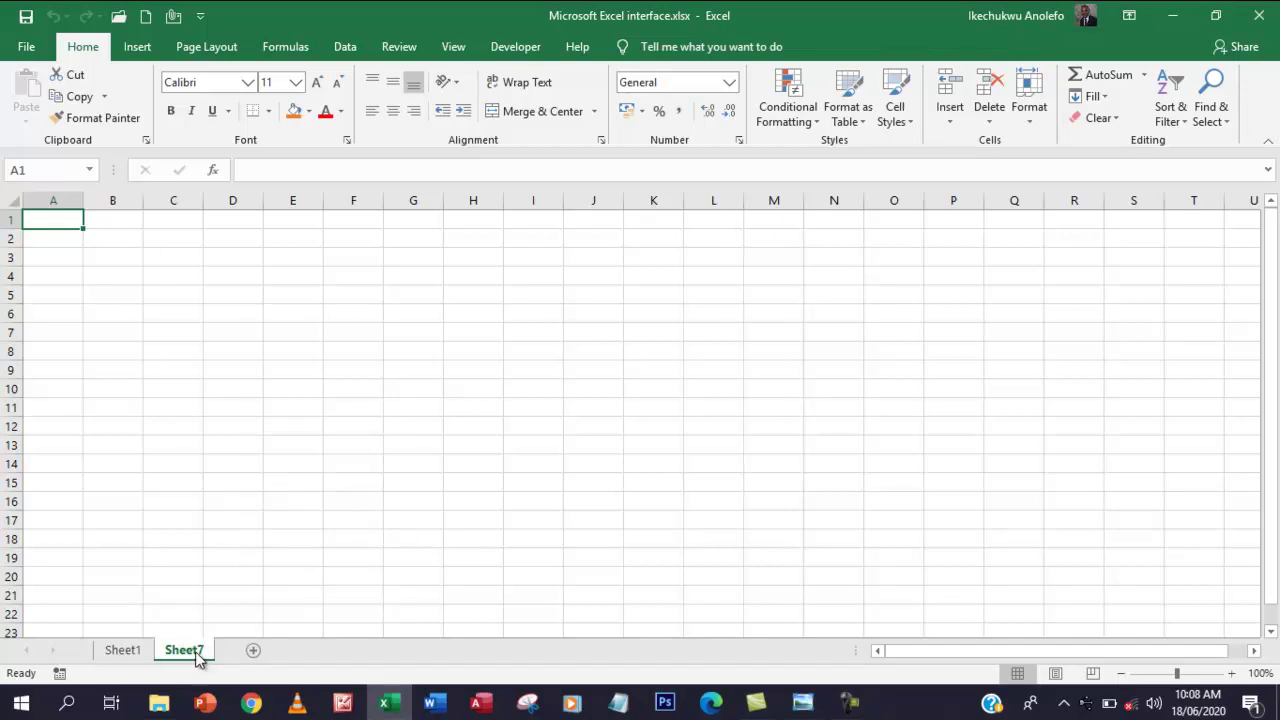
Step: Rename Sheet7 as TYYTY
double_click(197, 652)
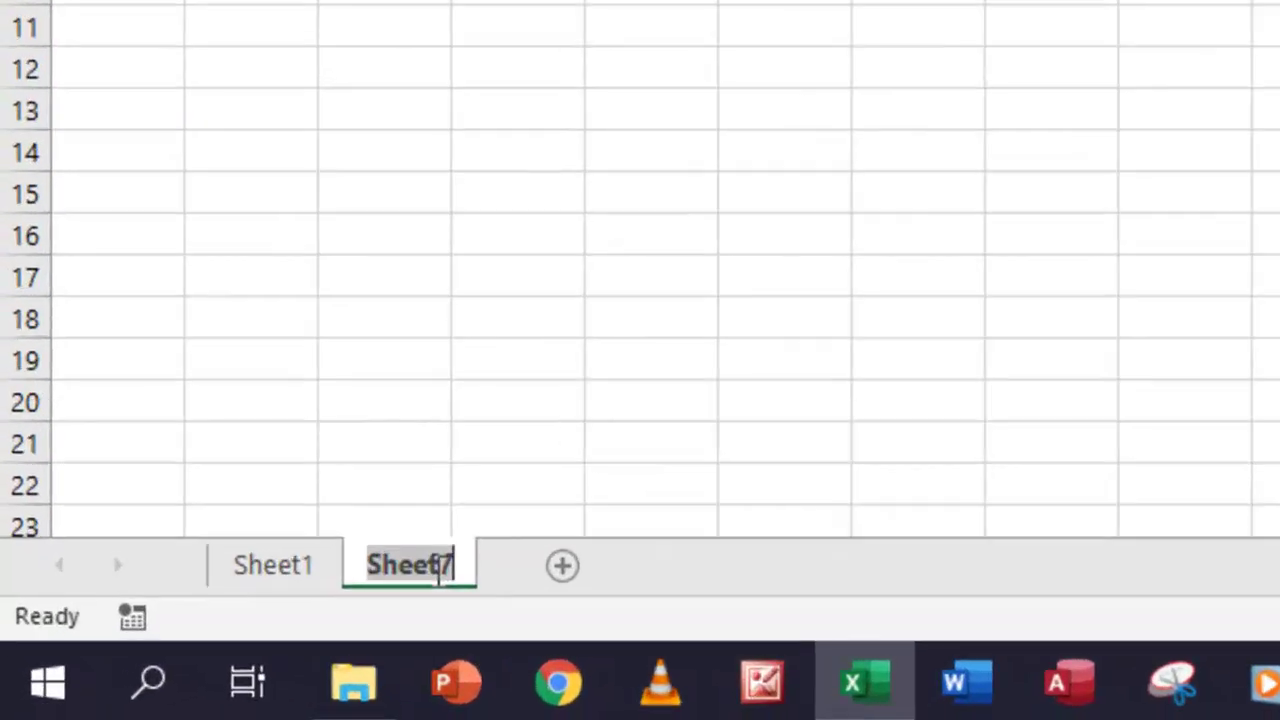
text(TYYTY)
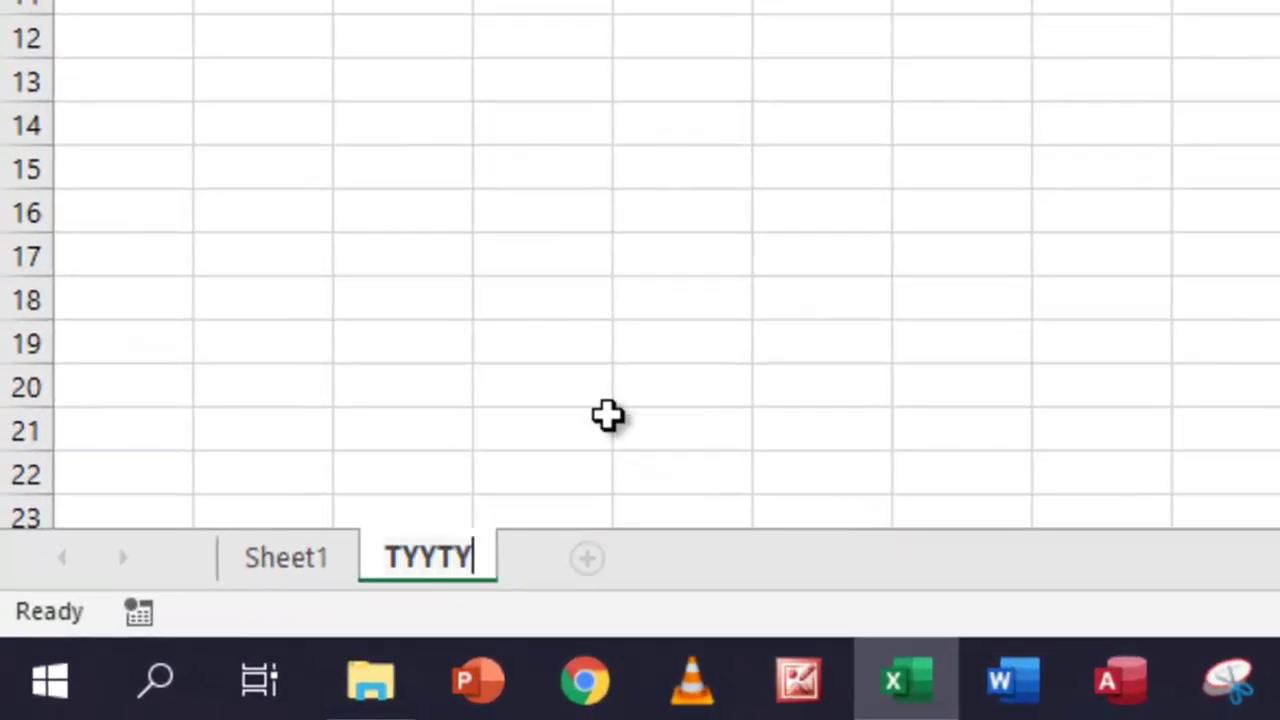
click(609, 414)
Step: Rename the TYYTY worksheet as FGD
right_click(443, 559)
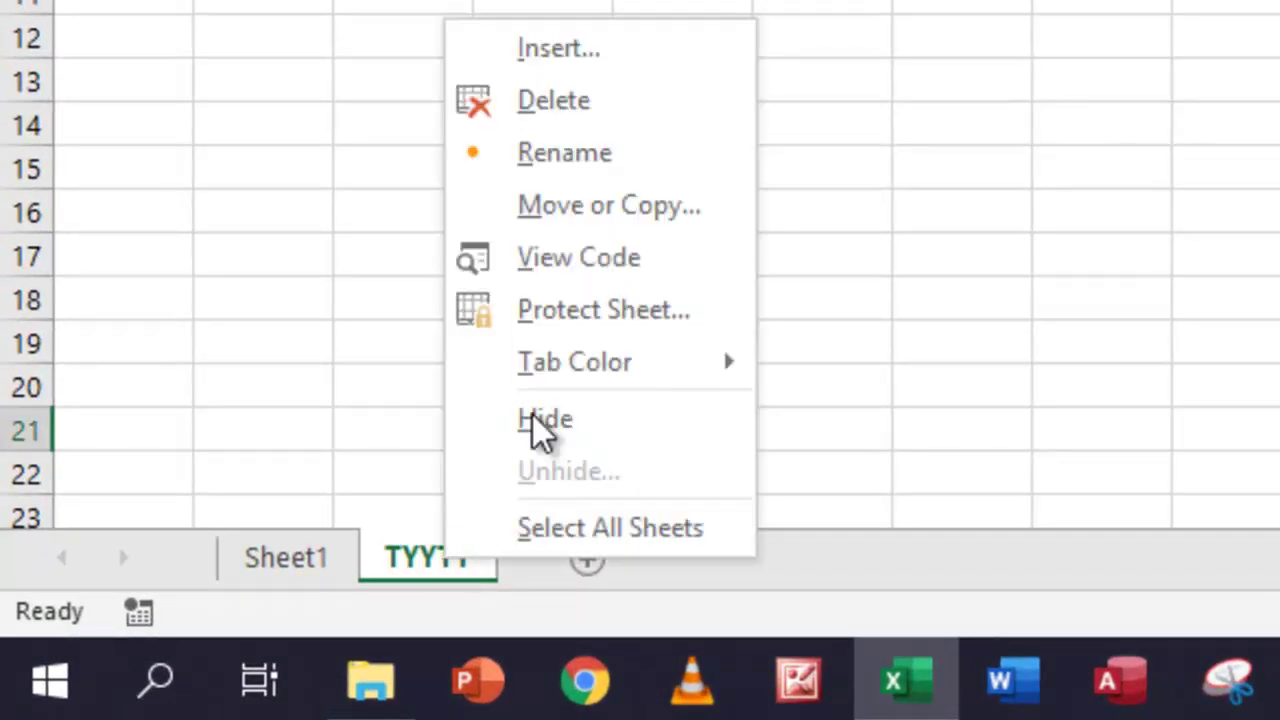
click(556, 154)
text(FGD)
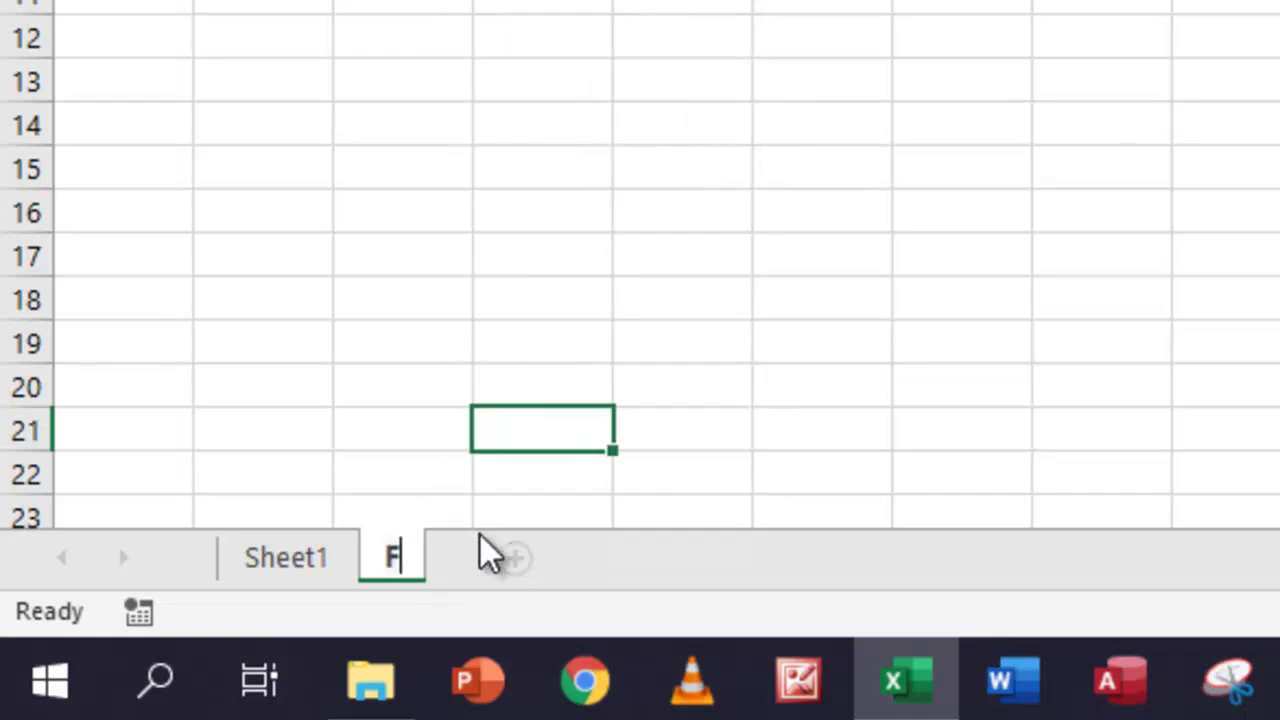
click(391, 303)
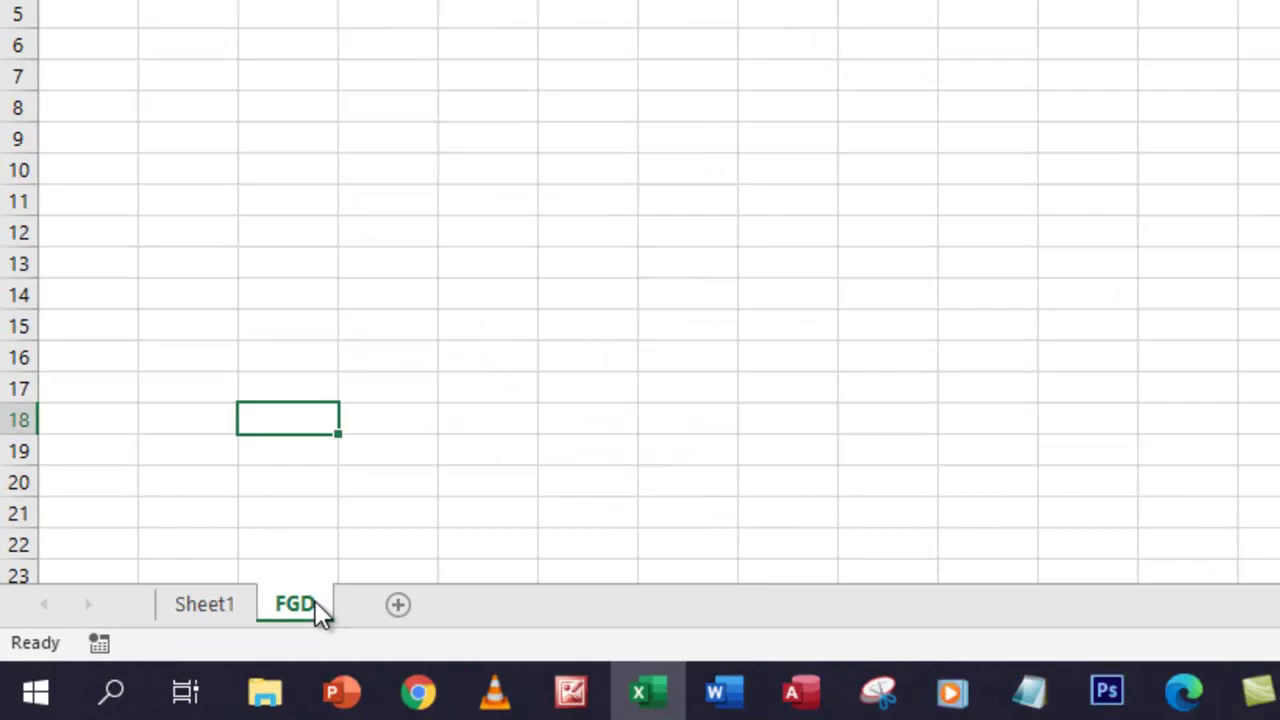
Step: Delete the FGD worksheet and fill the Workbook & Worksheet entry in C11 with orange
right_click(315, 601)
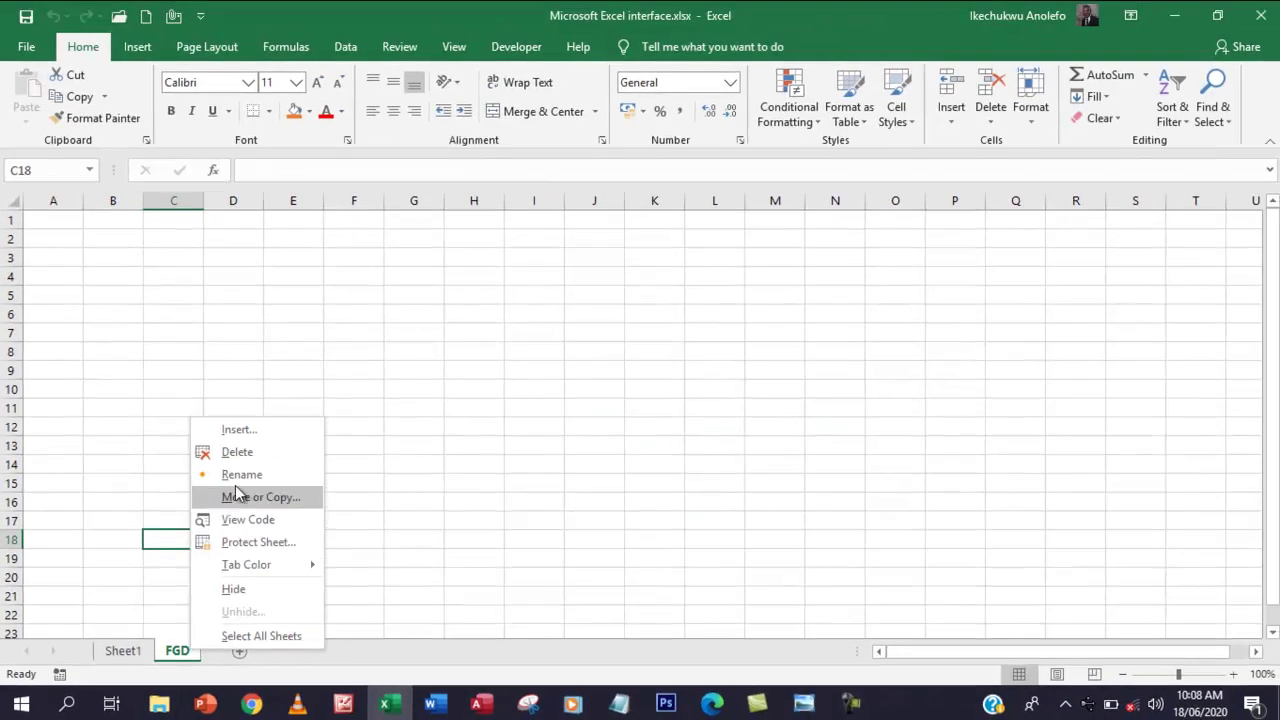
click(380, 300)
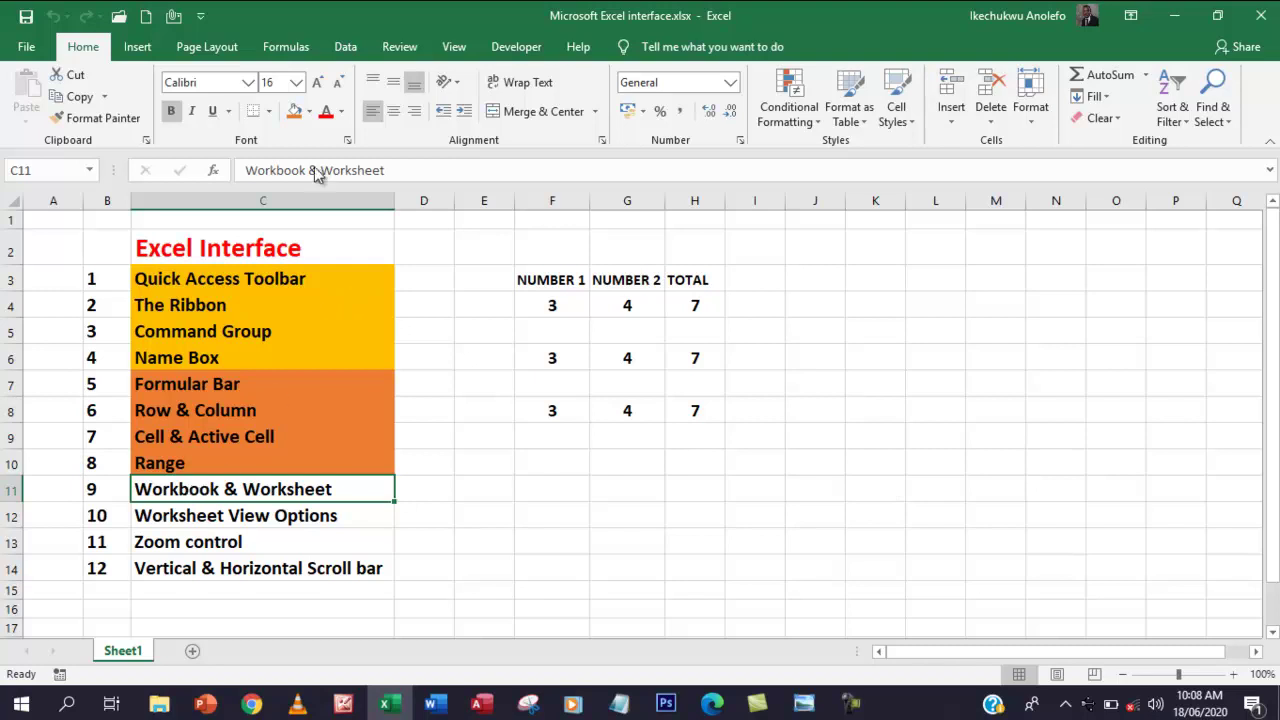
click(294, 112)
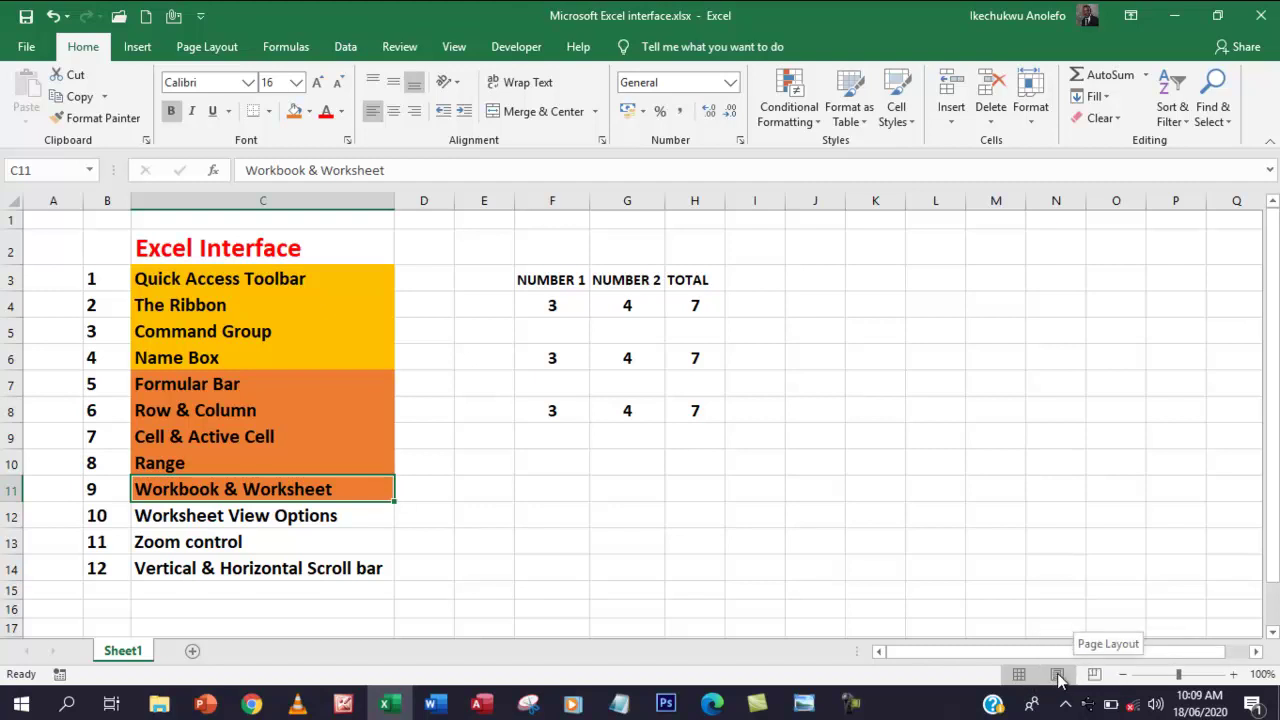
Step: Examine the worksheet in Page Layout view and Page Break Preview, and return it to Normal view
click(1057, 677)
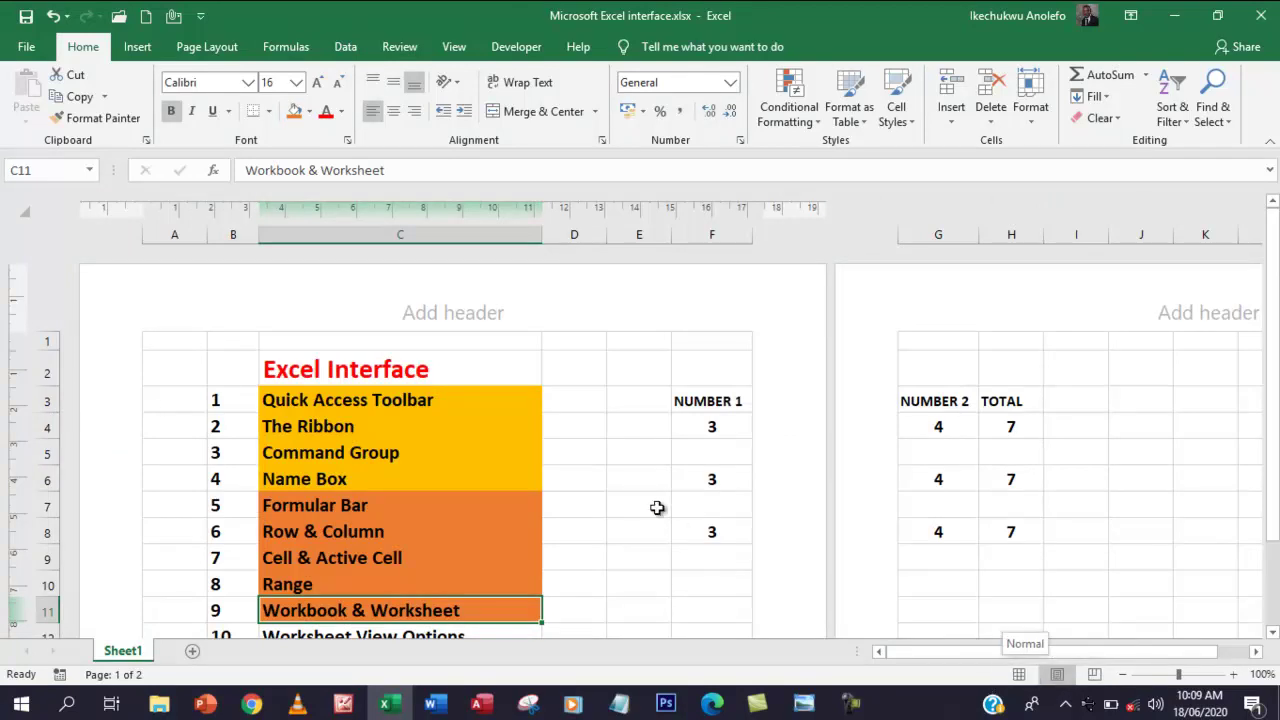
scroll(600, 480, down, 2)
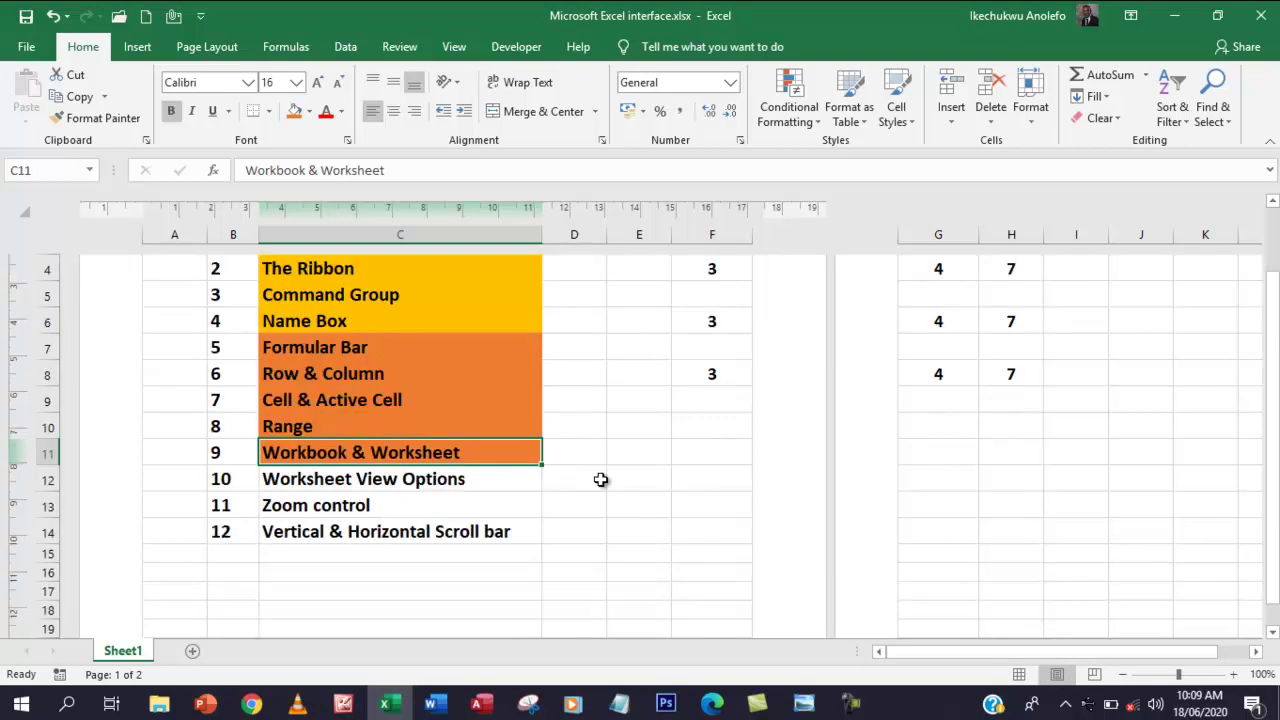
scroll(600, 480, up, 2)
click(1094, 675)
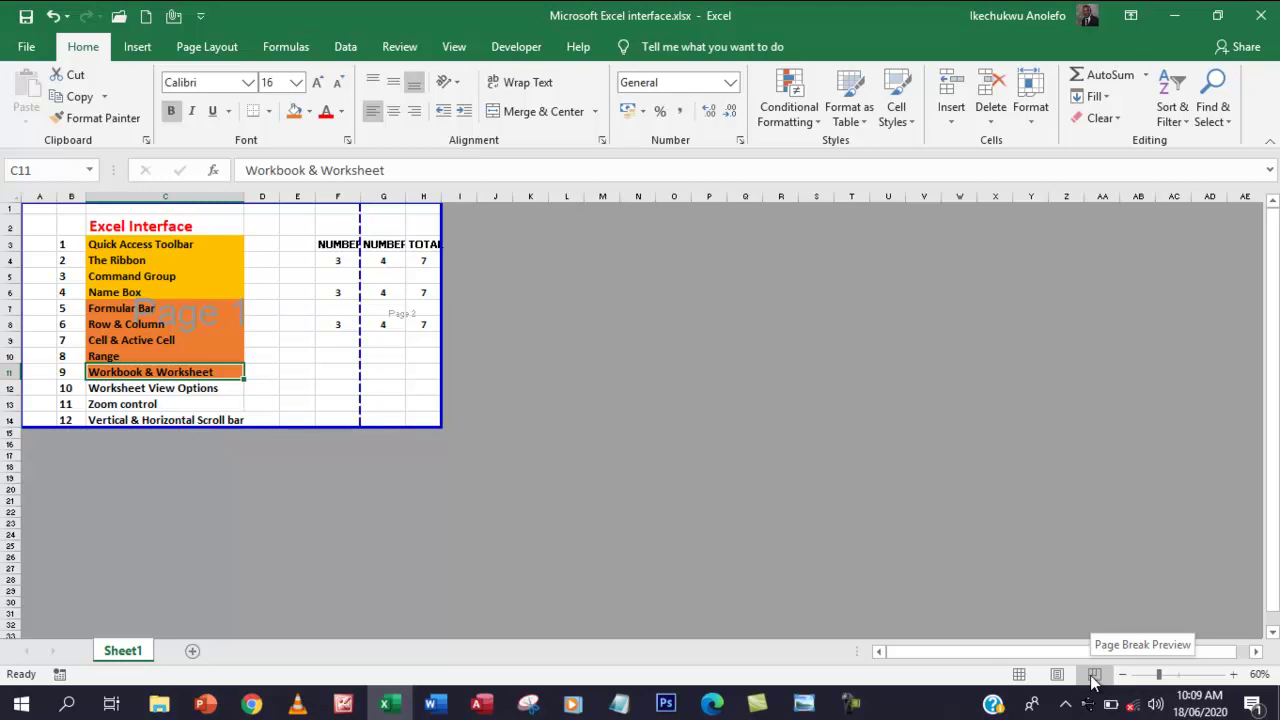
click(1019, 674)
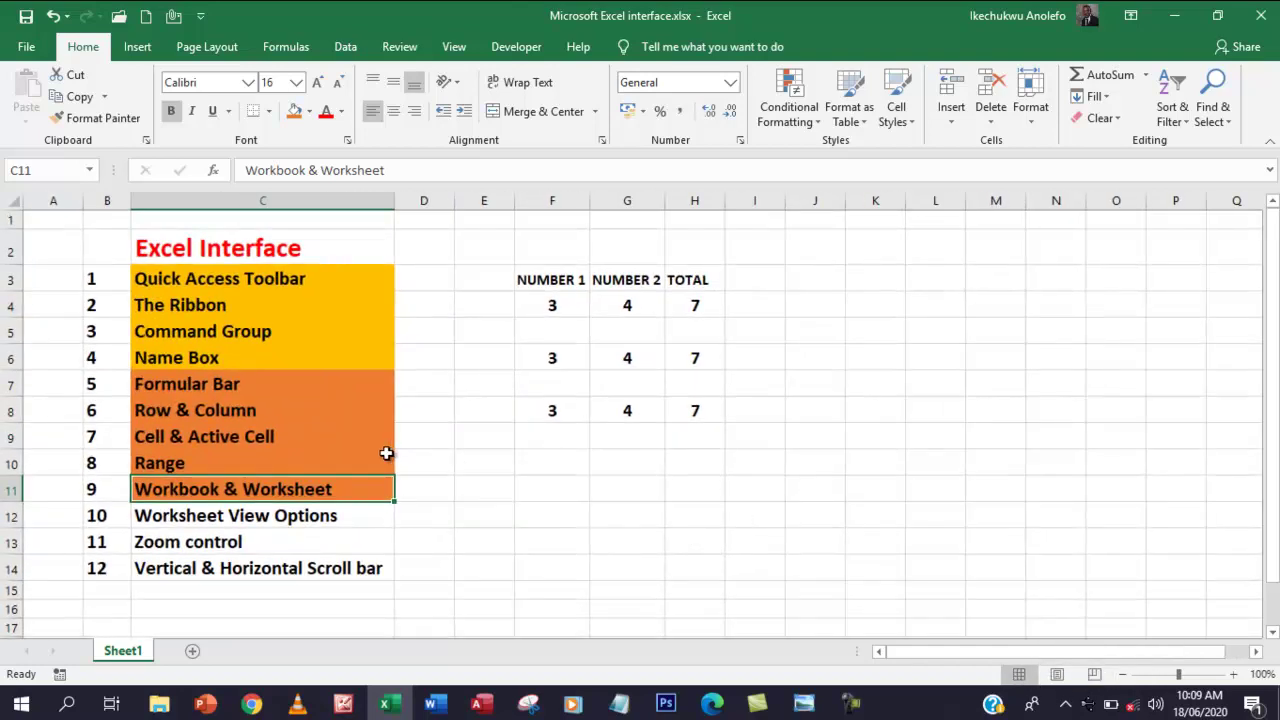
Step: Select the Zoom control entry in C13 and examine the sheet while zooming in to 140% and back out in increments
click(178, 541)
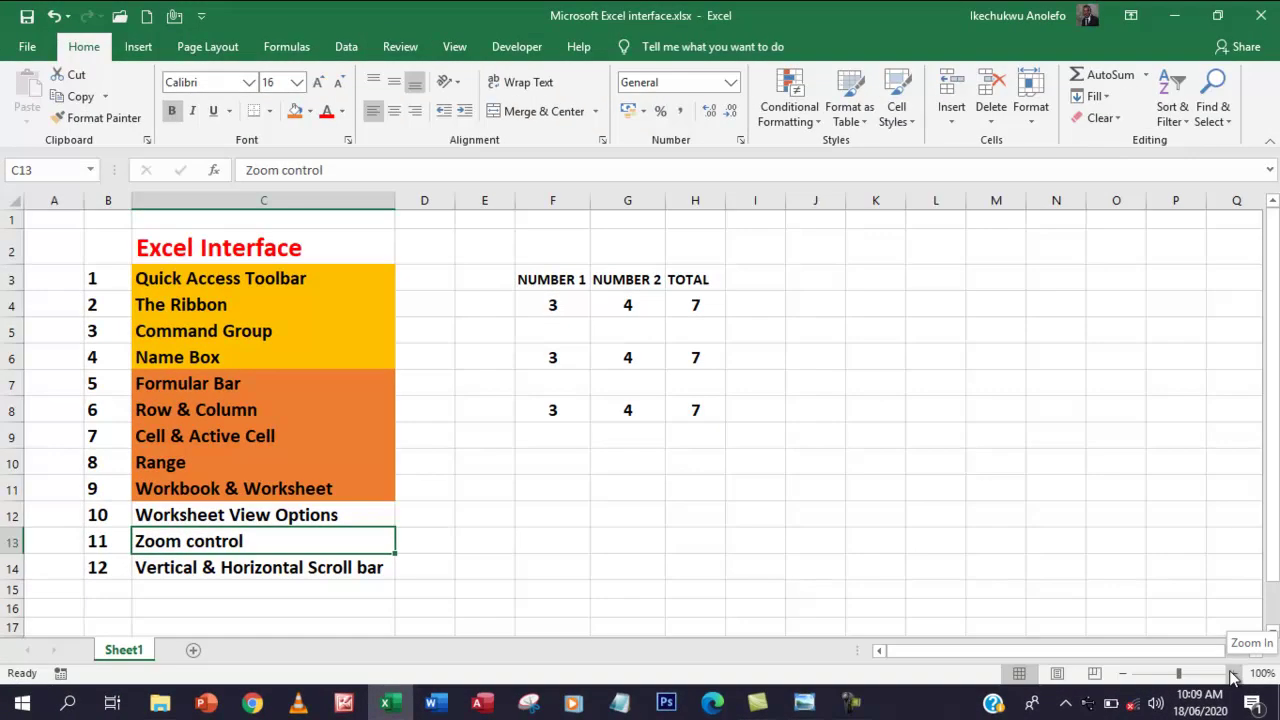
click(1196, 637)
click(1232, 673)
click(1232, 673)
click(1232, 673)
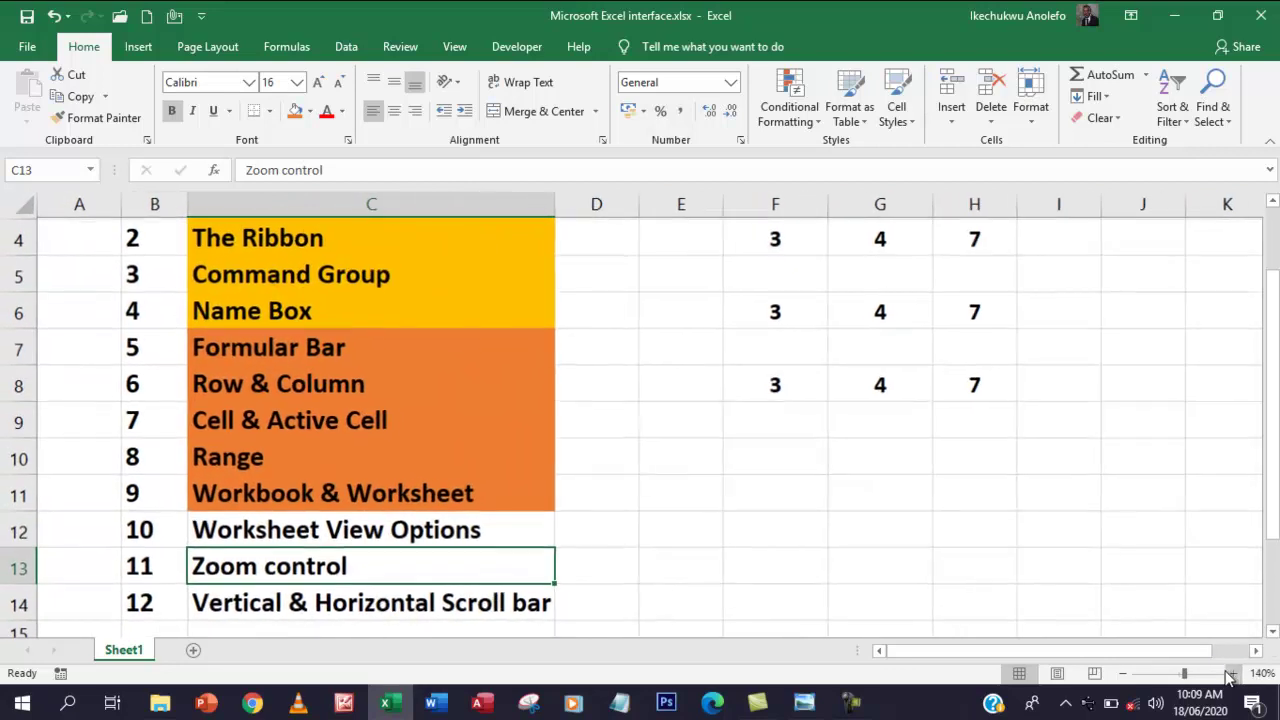
click(1124, 674)
click(1124, 674)
click(1124, 674)
click(1124, 674)
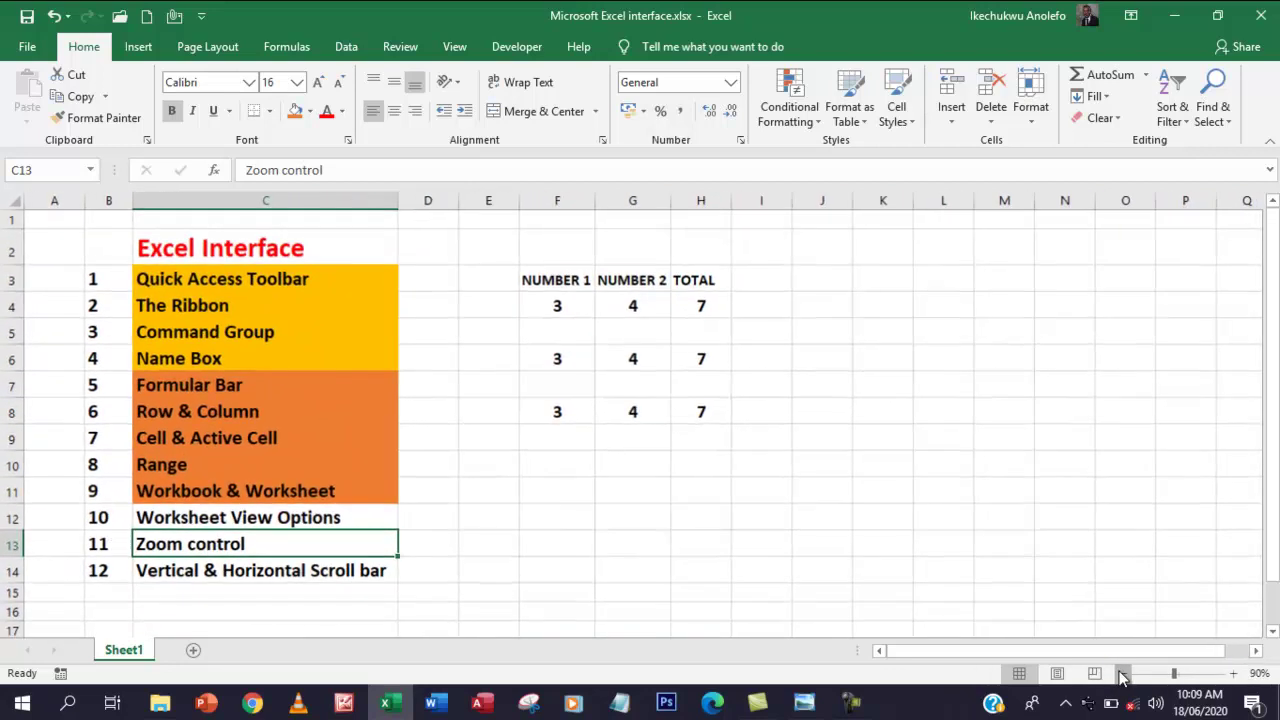
click(1124, 674)
click(1124, 674)
click(1124, 674)
Step: Zoom the sheet in to 140%, vary the magnification continuously with the zoom slider, and restore it to 100%
click(1233, 674)
click(1233, 674)
click(1233, 674)
click(1233, 674)
click(1233, 674)
click(1233, 674)
click(1233, 674)
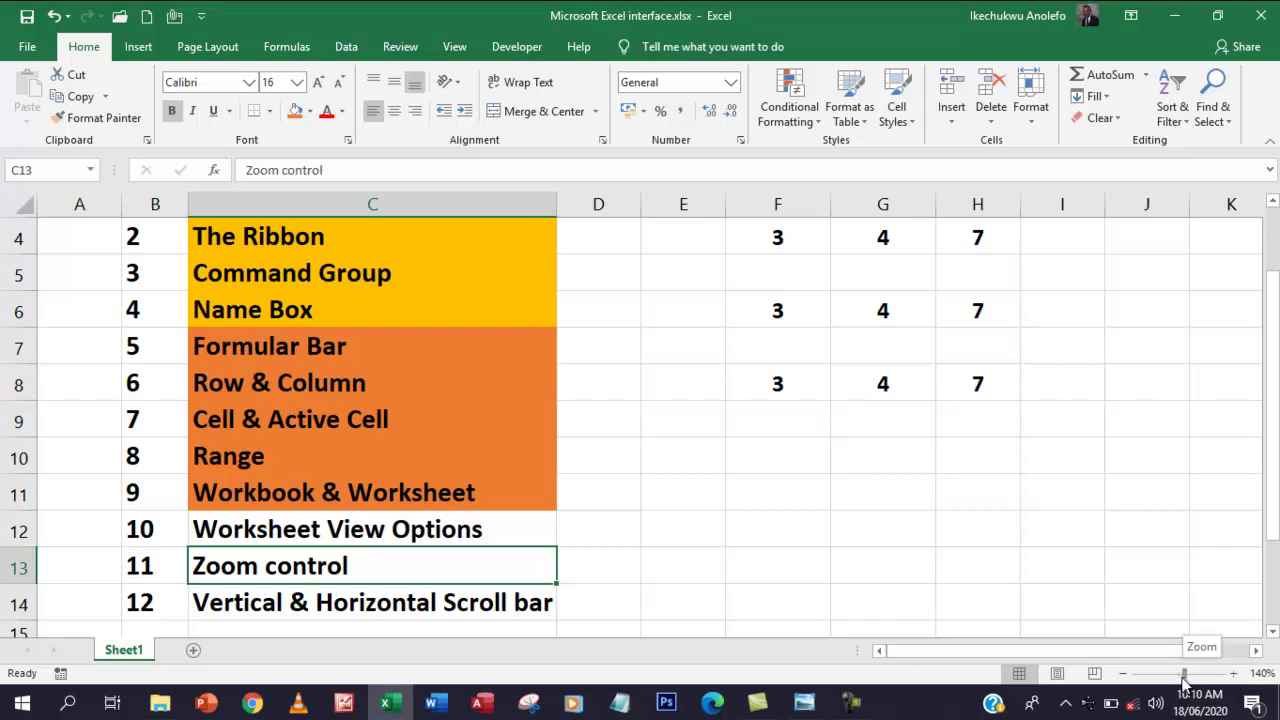
drag(1186, 676, 1199, 673)
mouse_move(1167, 673)
mouse_down()
mouse_move(1153, 673)
mouse_move(1207, 679)
mouse_move(1180, 678)
mouse_up()
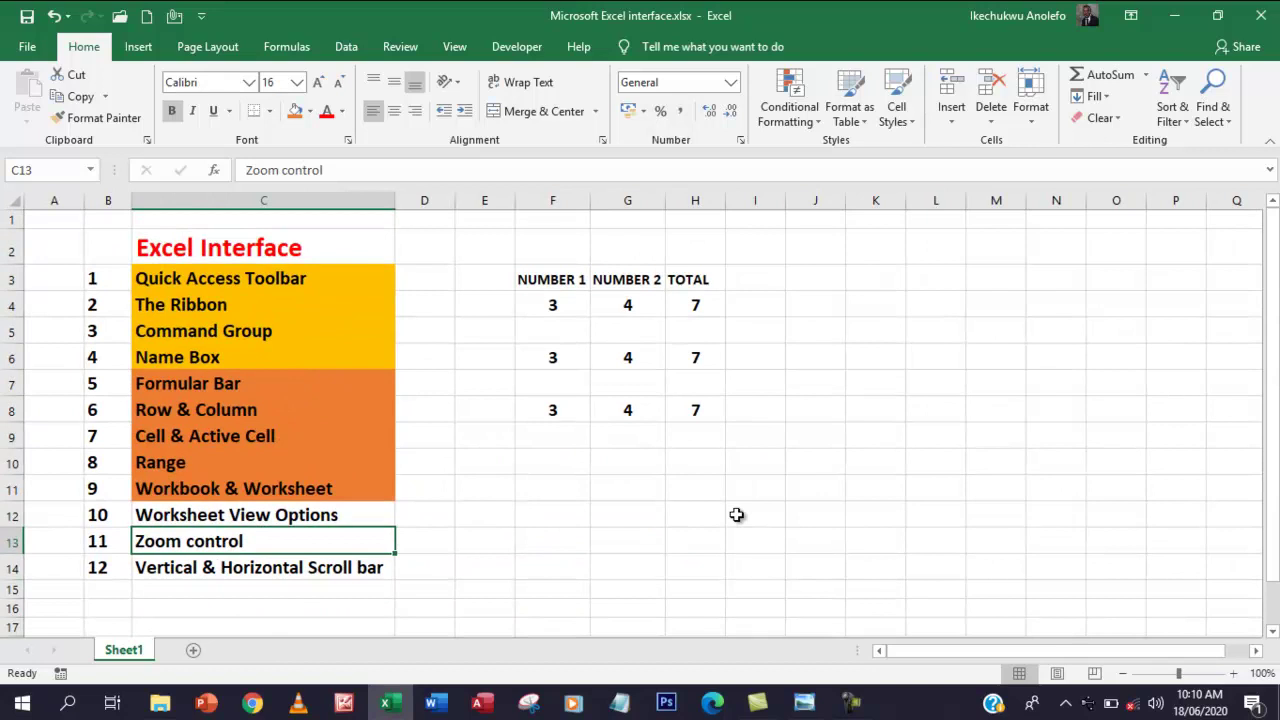
Step: Fill the Worksheet View Options and Zoom control entries in C12:C13 with orange
drag(262, 515, 249, 538)
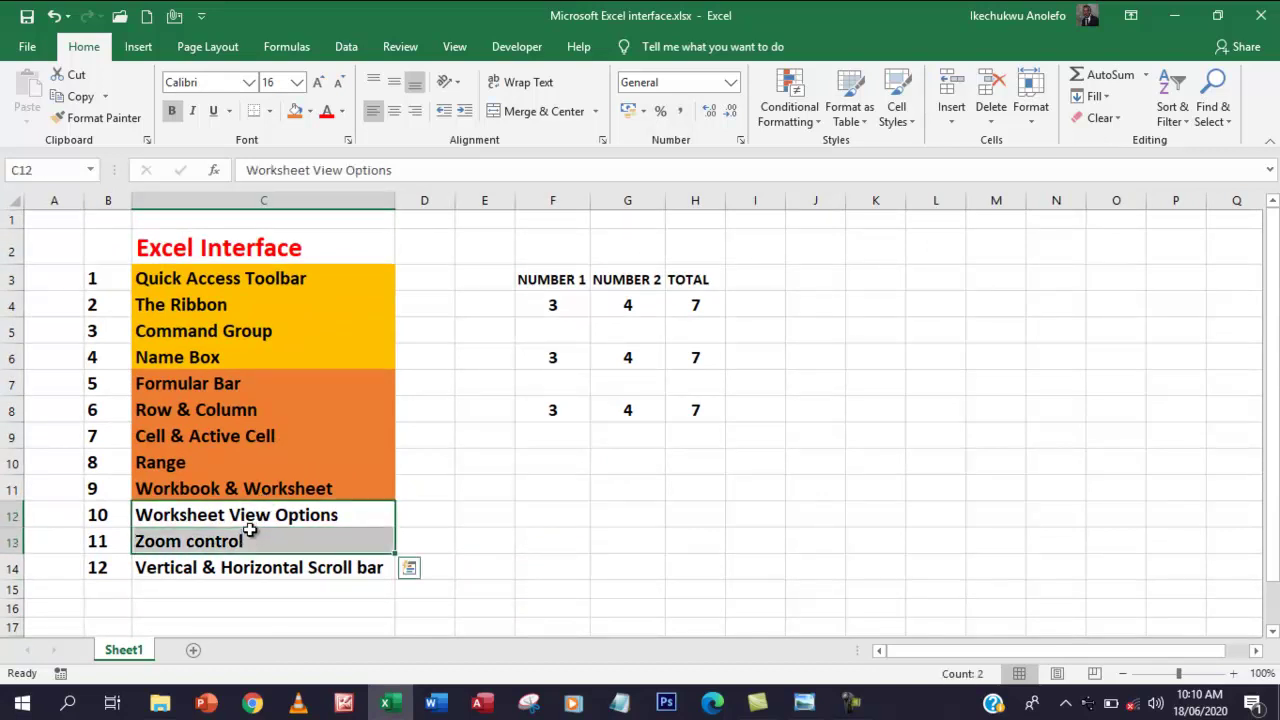
click(294, 111)
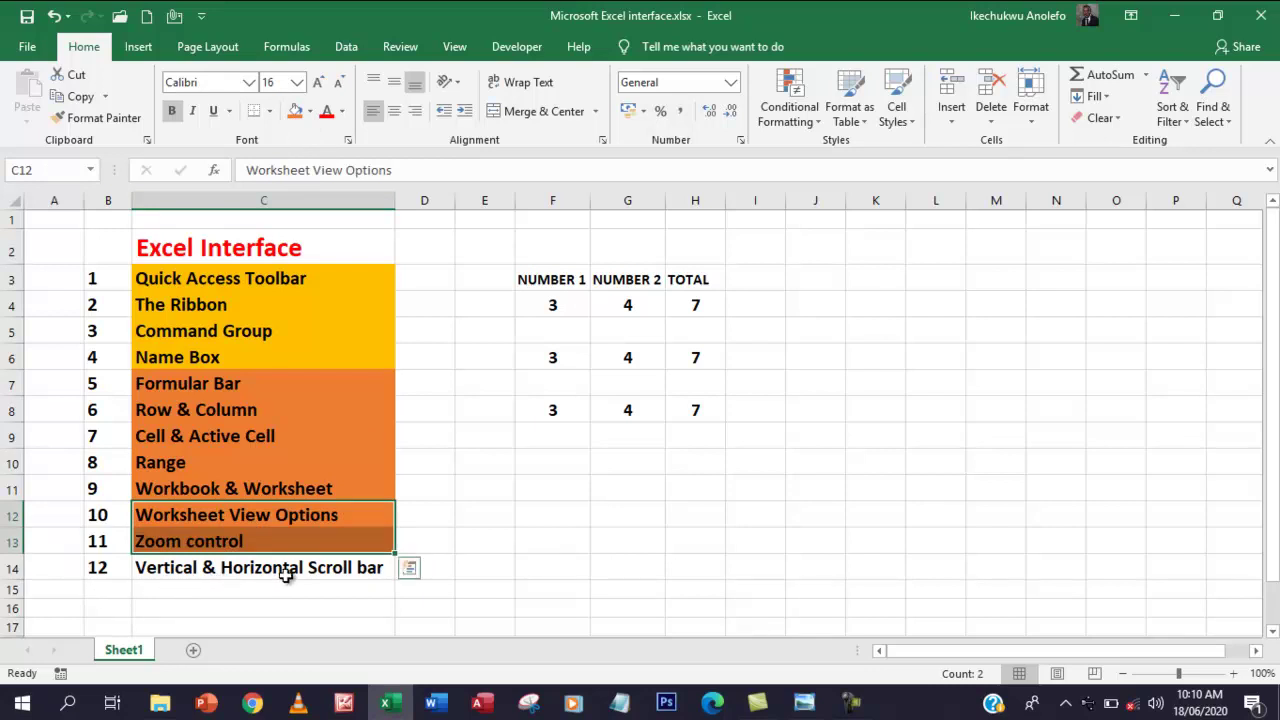
Step: Examine vertical and horizontal scrolling through the sheet, return to its start, and lengthen the horizontal scroll bar
drag(1275, 305, 1276, 247)
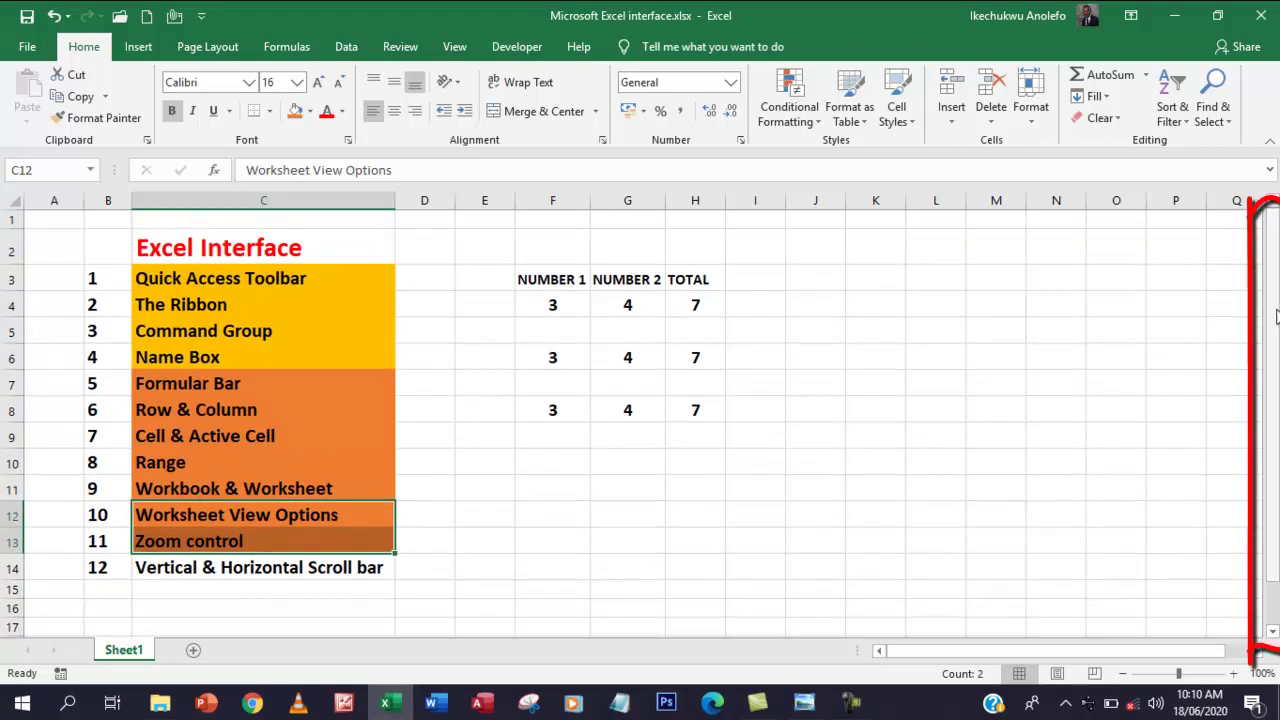
drag(1127, 652, 900, 652)
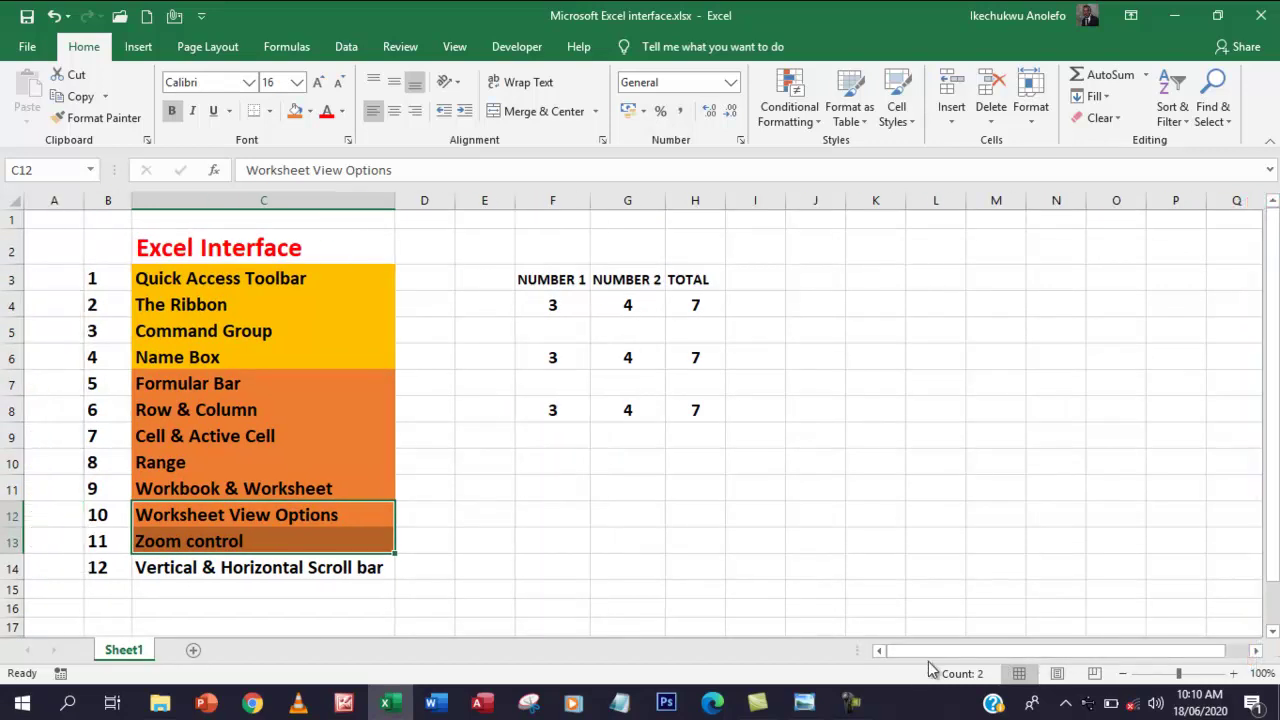
mouse_move(945, 660)
mouse_down()
mouse_move(1006, 654)
mouse_move(880, 656)
mouse_move(900, 656)
mouse_up()
drag(1252, 656, 1252, 656)
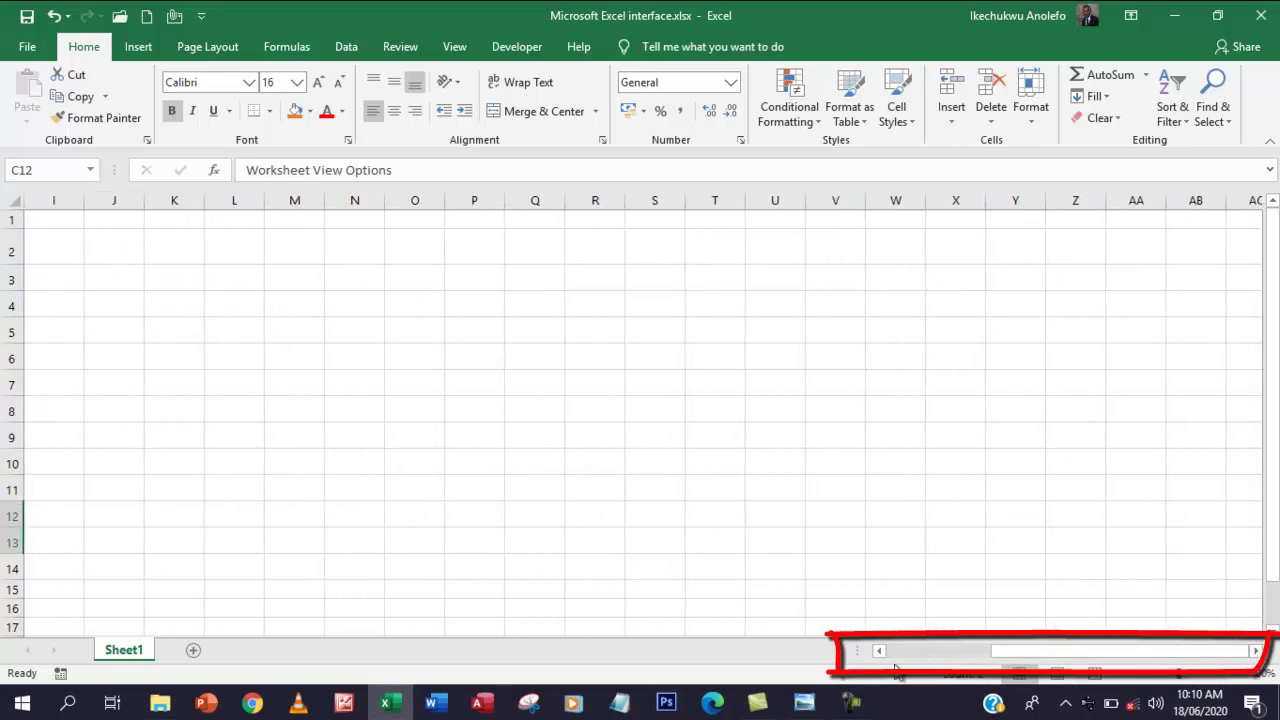
drag(880, 651, 880, 650)
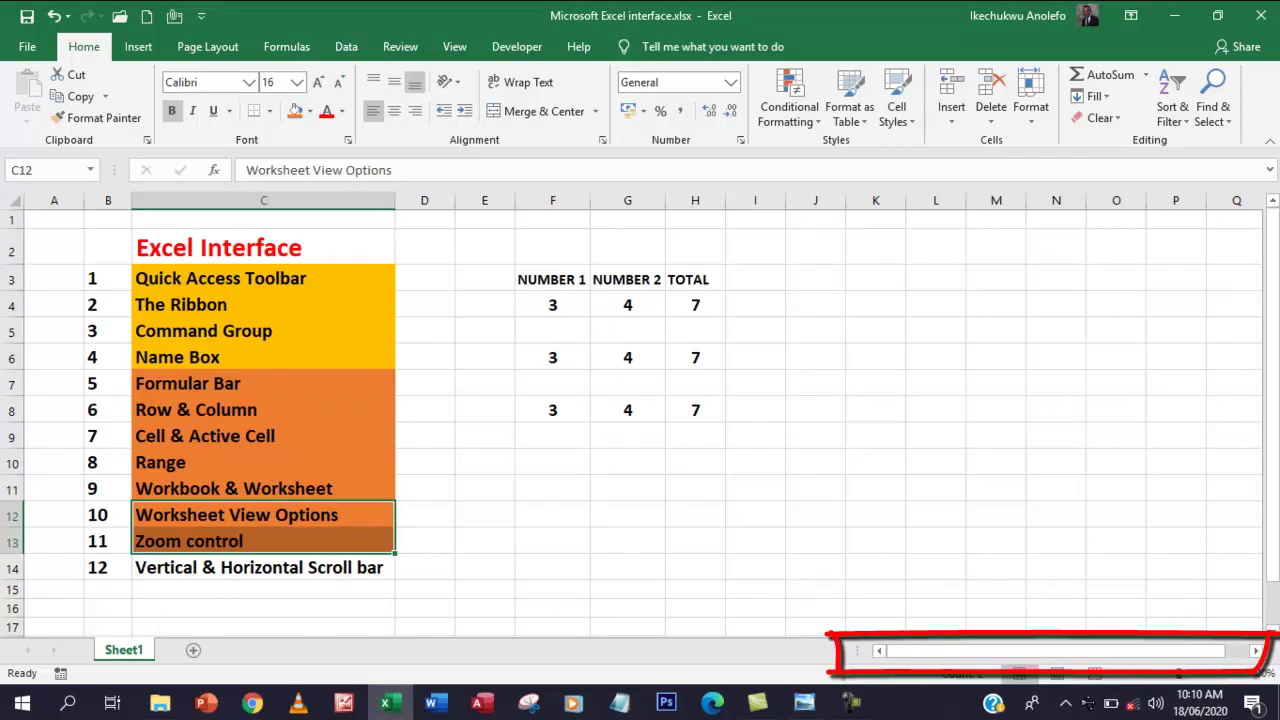
drag(1273, 633, 1273, 633)
drag(1275, 551, 1275, 415)
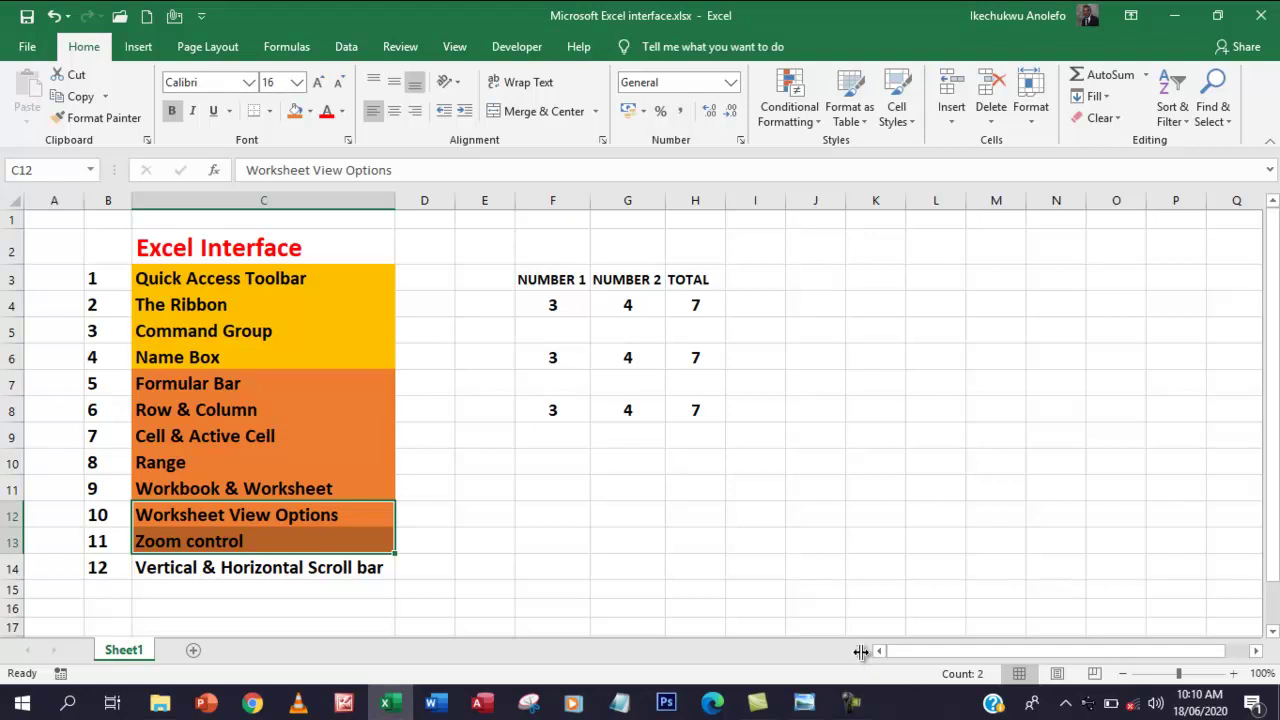
drag(861, 651, 704, 655)
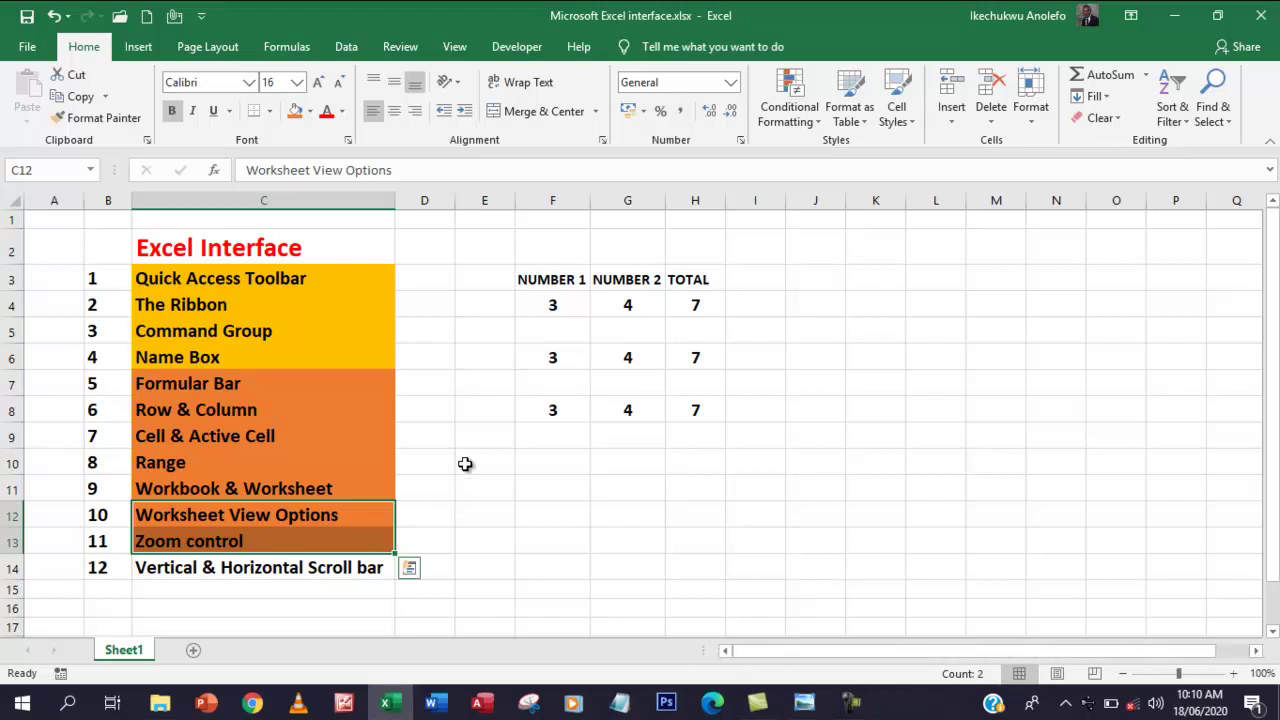